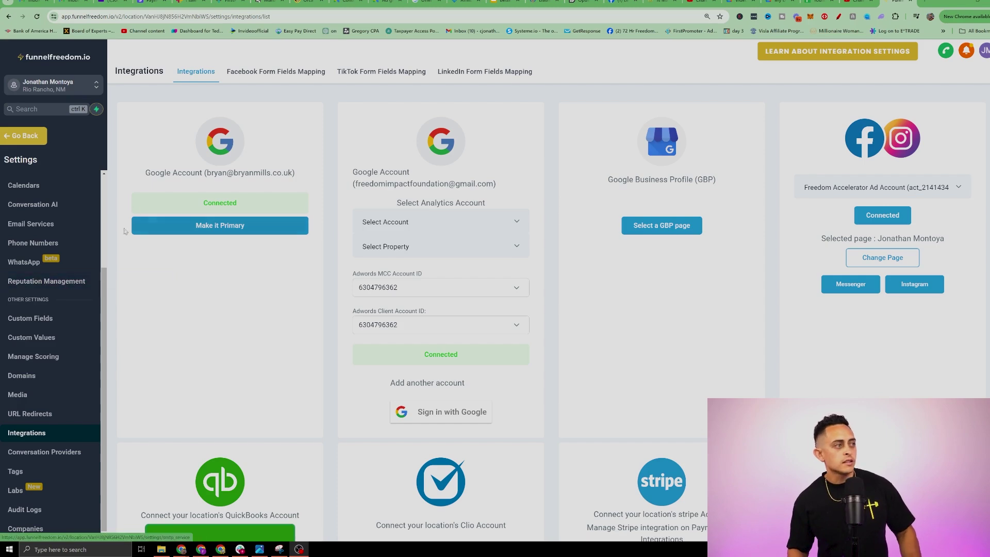
# Circle the Integrations entry and draw red arrows to the Facebook and Instagram connection, and clear the markings.
pyautogui.click(838, 16)
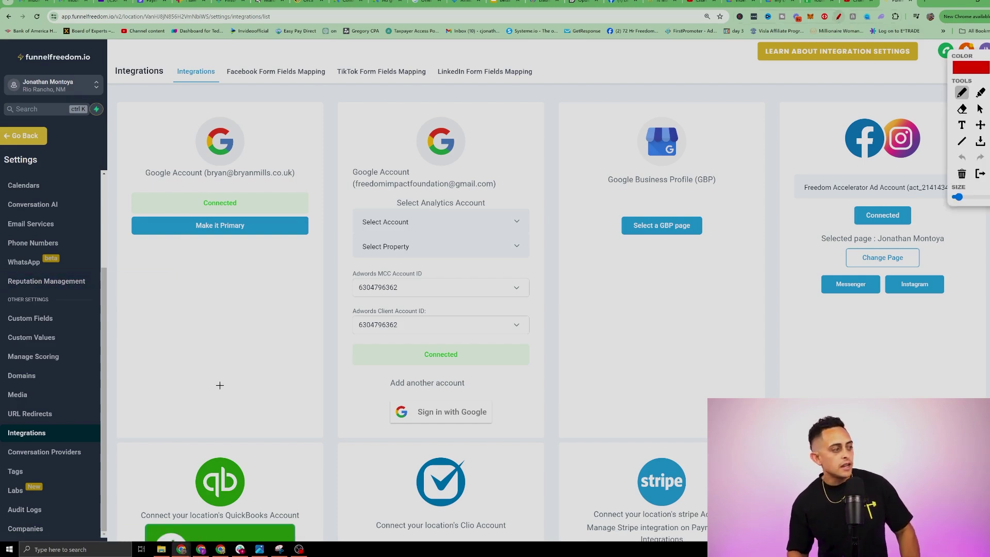
pyautogui.moveTo(8, 423)
pyautogui.mouseDown()
pyautogui.moveTo(67, 421)
pyautogui.moveTo(37, 418)
pyautogui.moveTo(860, 90)
pyautogui.mouseUp()
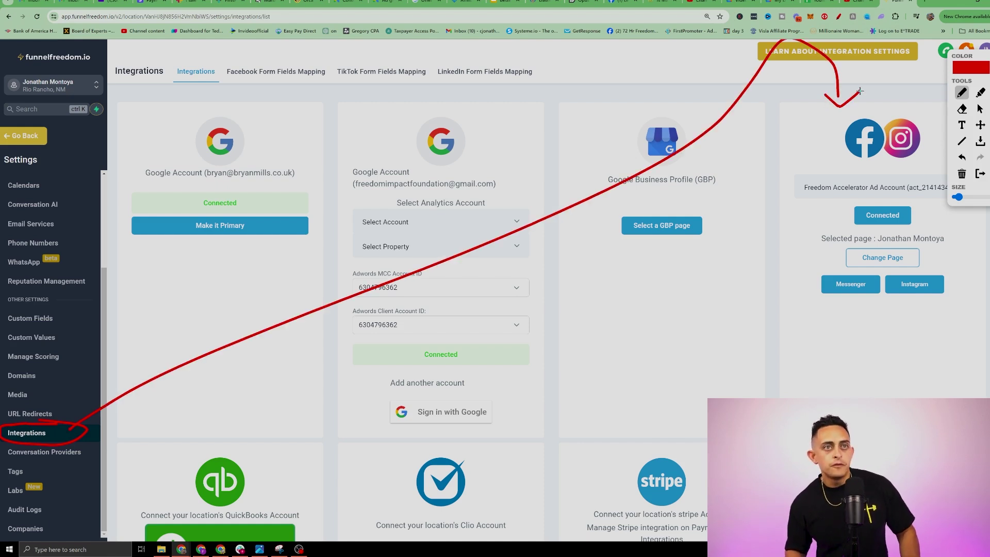
pyautogui.moveTo(922, 62); pyautogui.dragTo(910, 103)
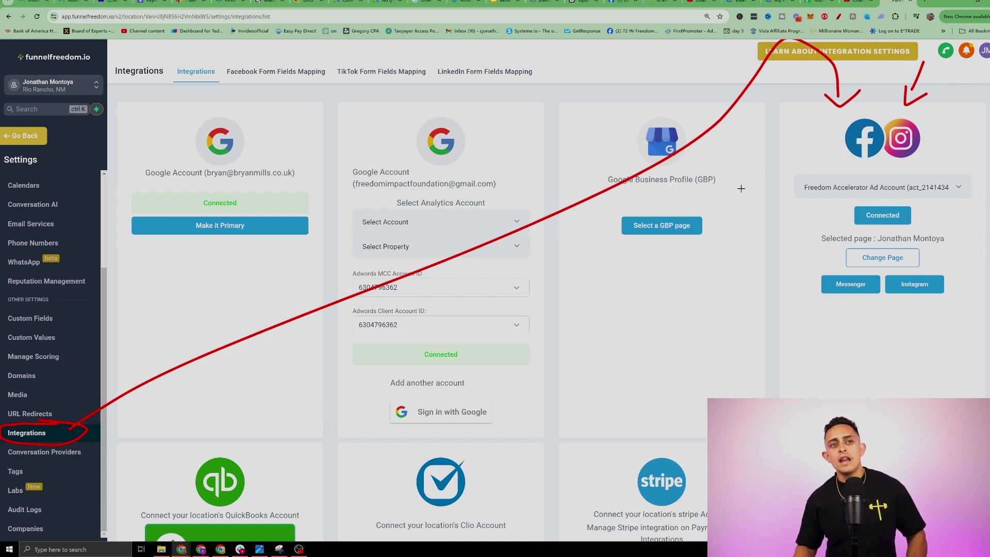
pyautogui.moveTo(737, 194)
pyautogui.mouseDown()
pyautogui.moveTo(838, 144)
pyautogui.moveTo(825, 169)
pyautogui.mouseUp()
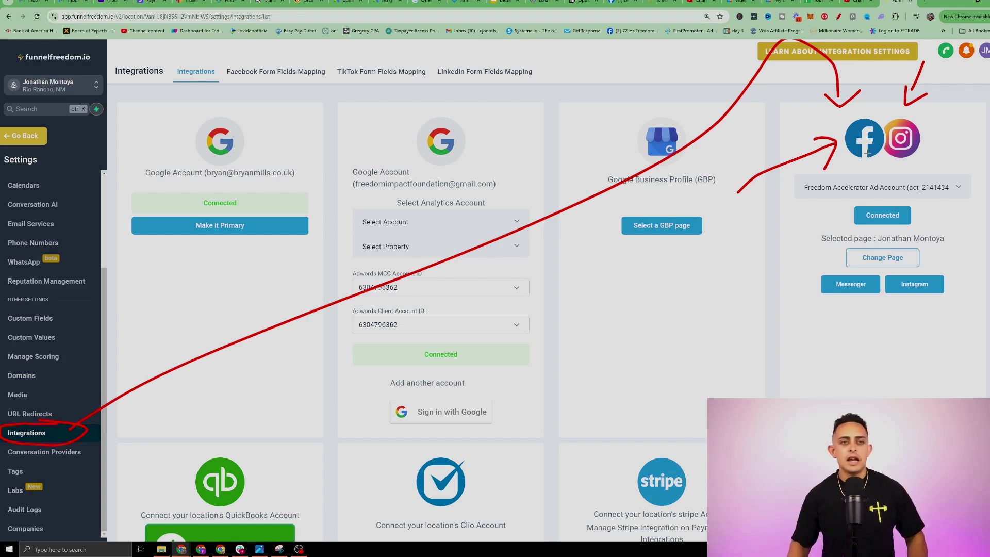
pyautogui.press('Escape')
# Look through the ad accounts available for the Facebook and Instagram integration without changing the selection.
pyautogui.click(900, 191)
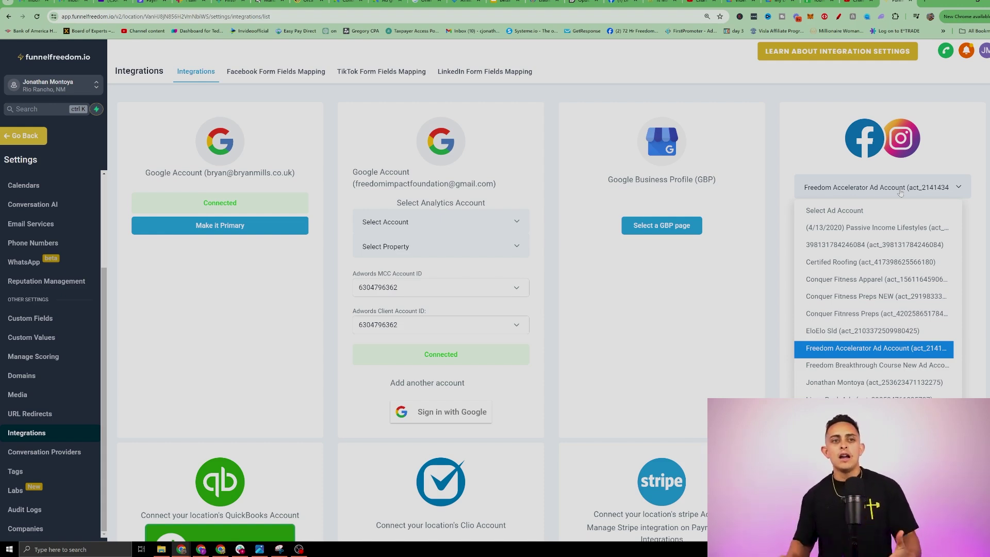
pyautogui.click(778, 146)
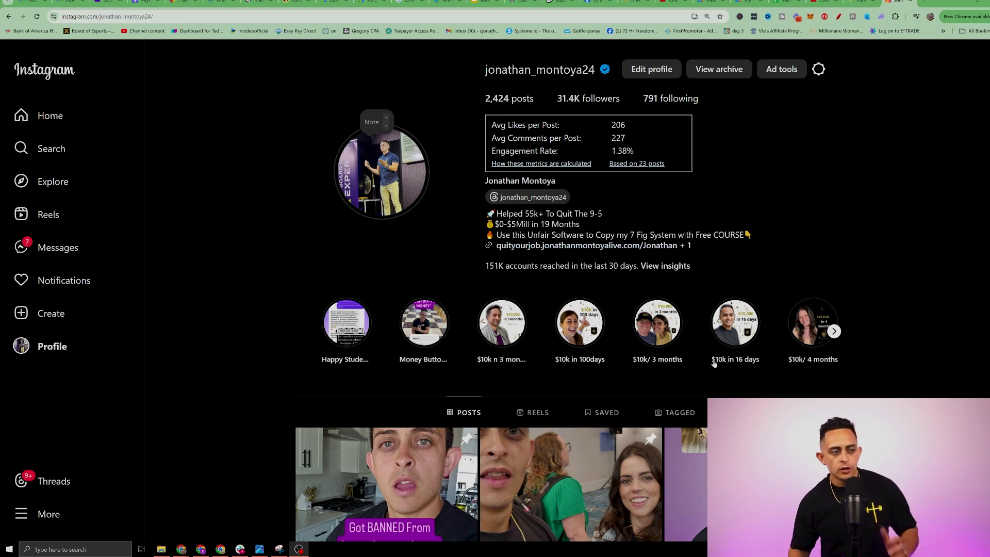
# Open the pinned "Got BANNED From Legendary marketer" post on the Instagram profile.
pyautogui.scroll(-4, 813, 301)
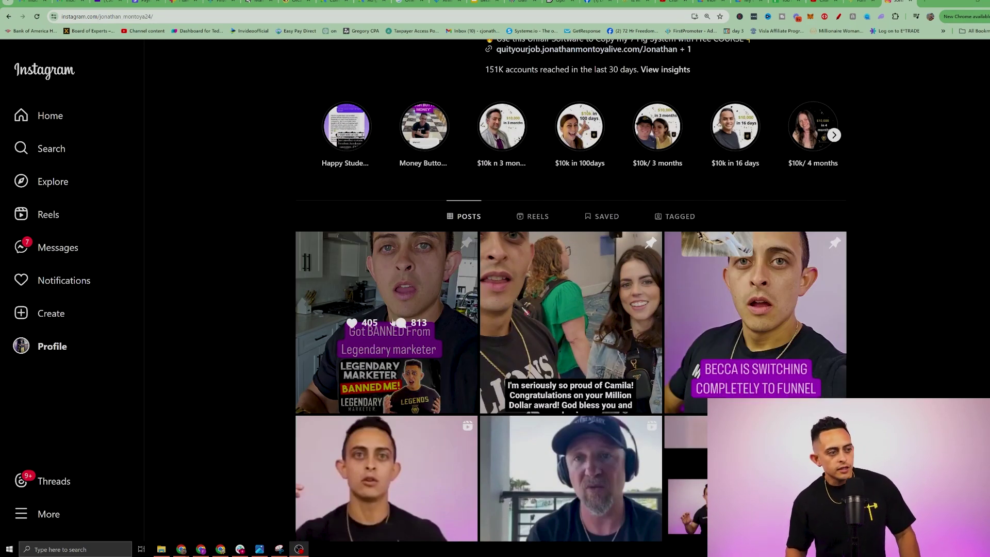
pyautogui.click(396, 350)
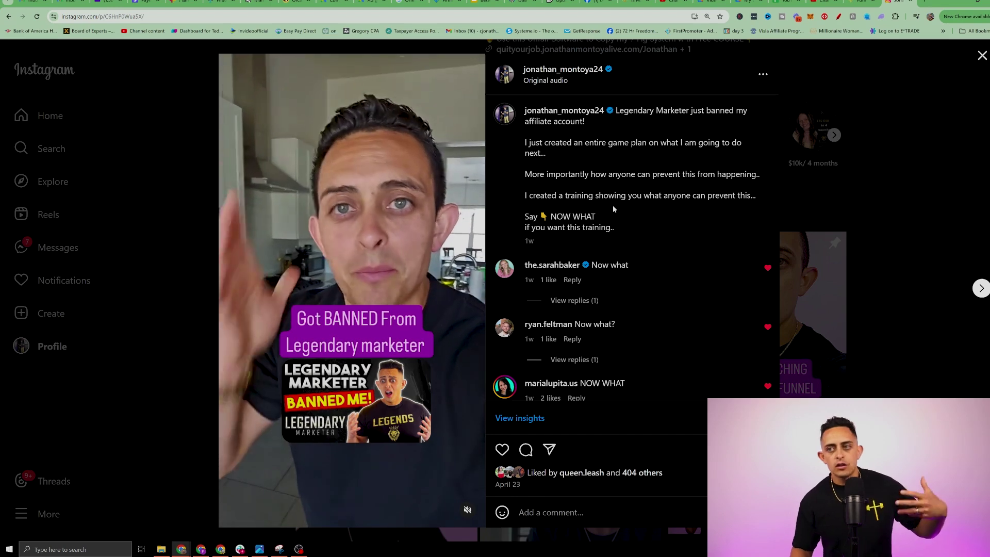
# Circle the "NOW WHAT" call to action in the post's caption in red, clear the marking and reopen the post.
pyautogui.click(838, 16)
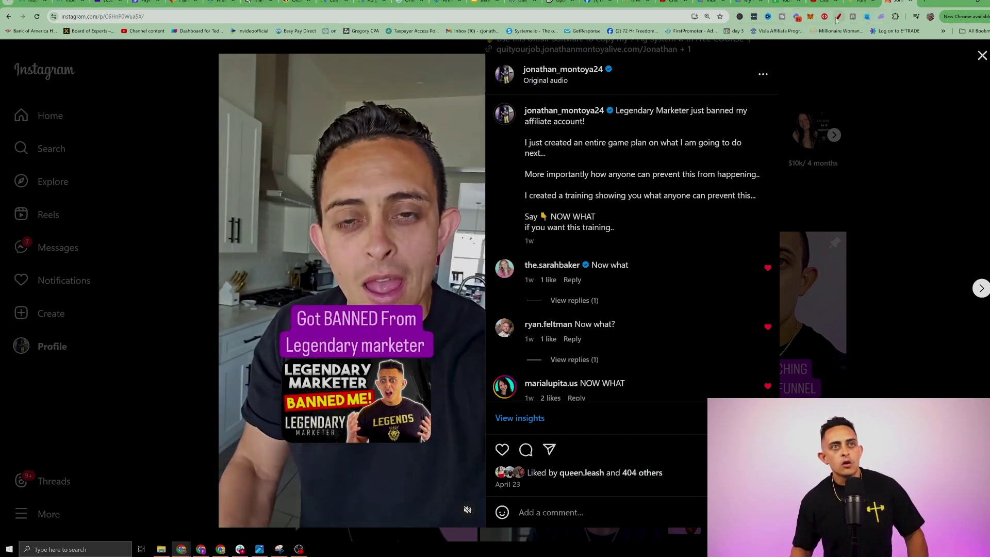
pyautogui.moveTo(565, 205); pyautogui.dragTo(592, 206)
pyautogui.moveTo(511, 201)
pyautogui.mouseDown()
pyautogui.moveTo(547, 230)
pyautogui.moveTo(614, 229)
pyautogui.mouseUp()
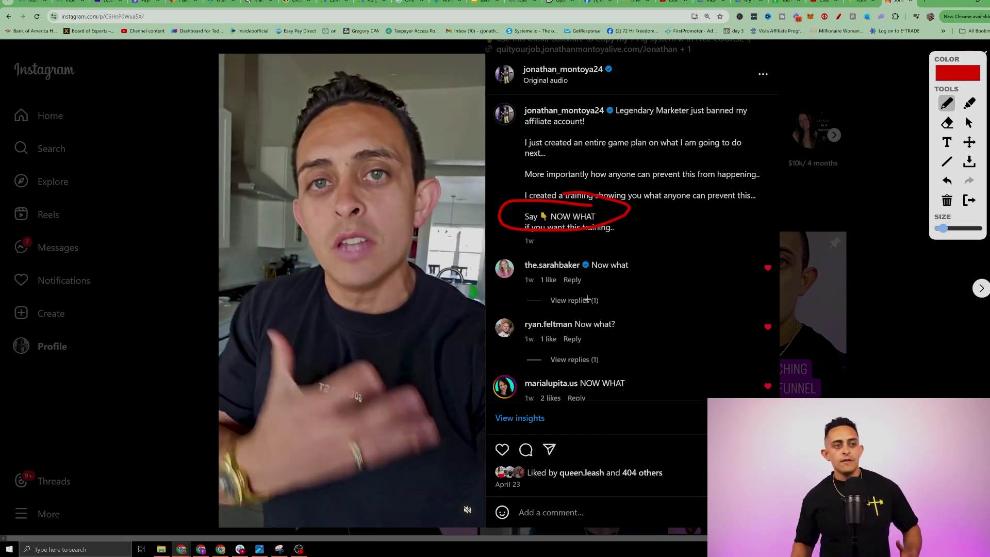
pyautogui.scroll(-1, 598, 273)
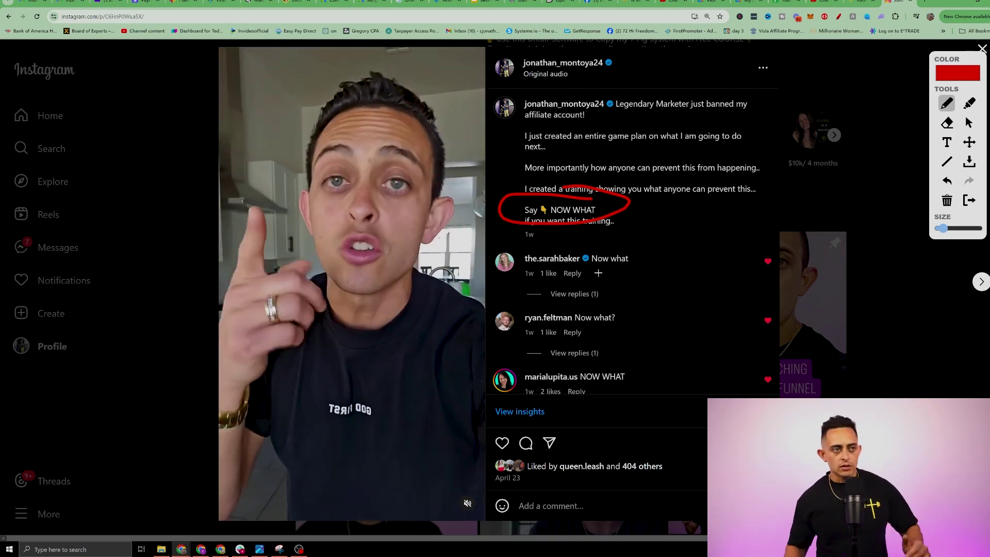
pyautogui.press('Escape')
pyautogui.press('Return')
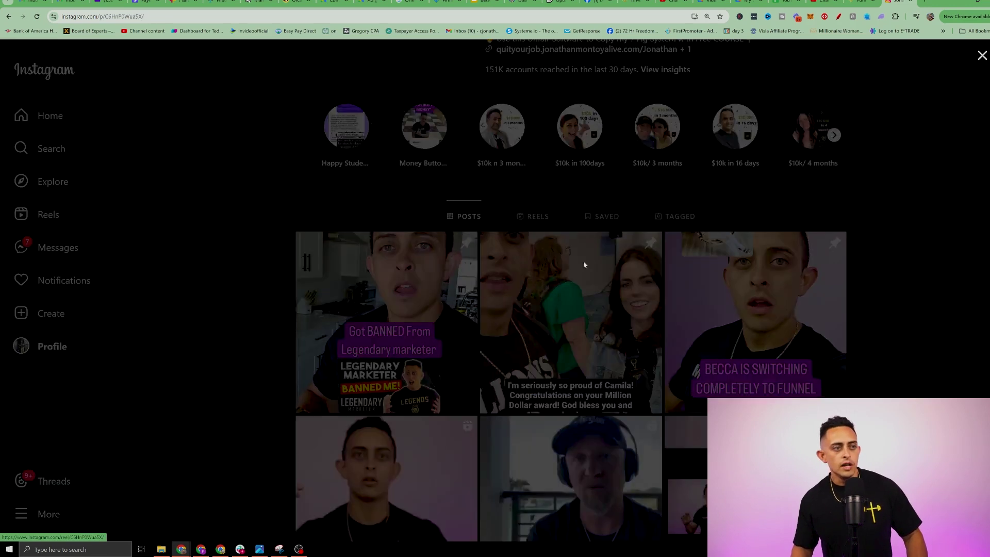
# Examine the "NOW WHAT" keyword in the caption, the reply under the first comment, and the other followers' comments.
pyautogui.moveTo(551, 216); pyautogui.dragTo(595, 217)
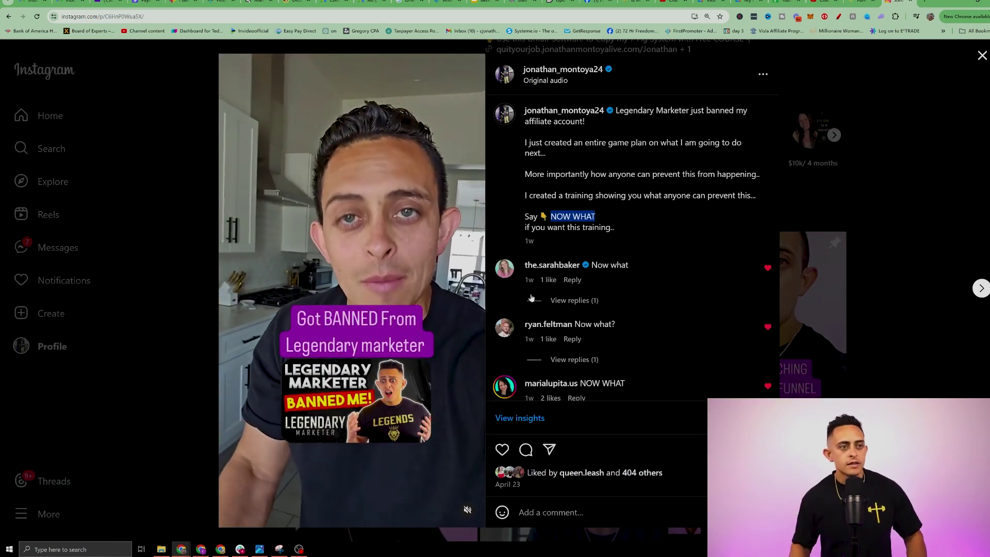
pyautogui.click(576, 301)
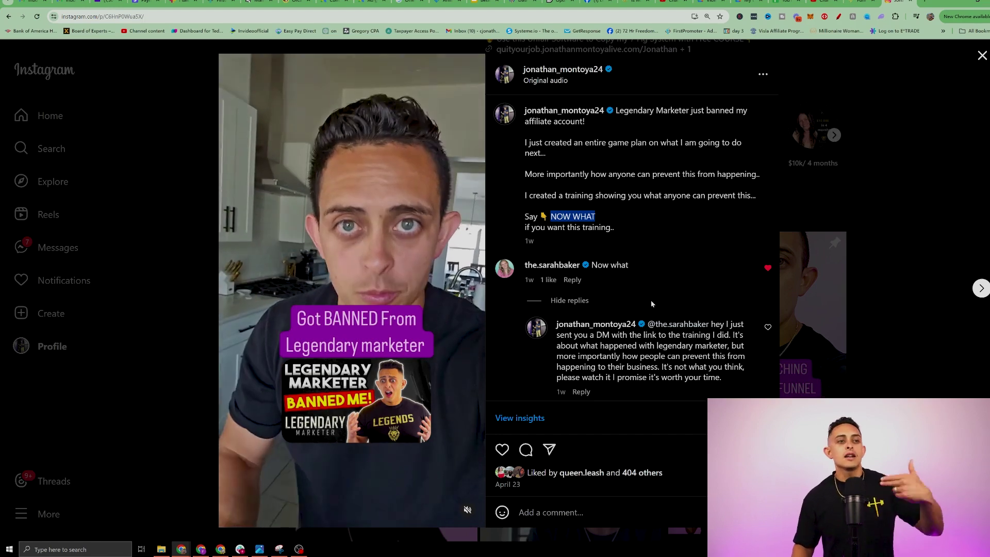
pyautogui.scroll(-1, 650, 300)
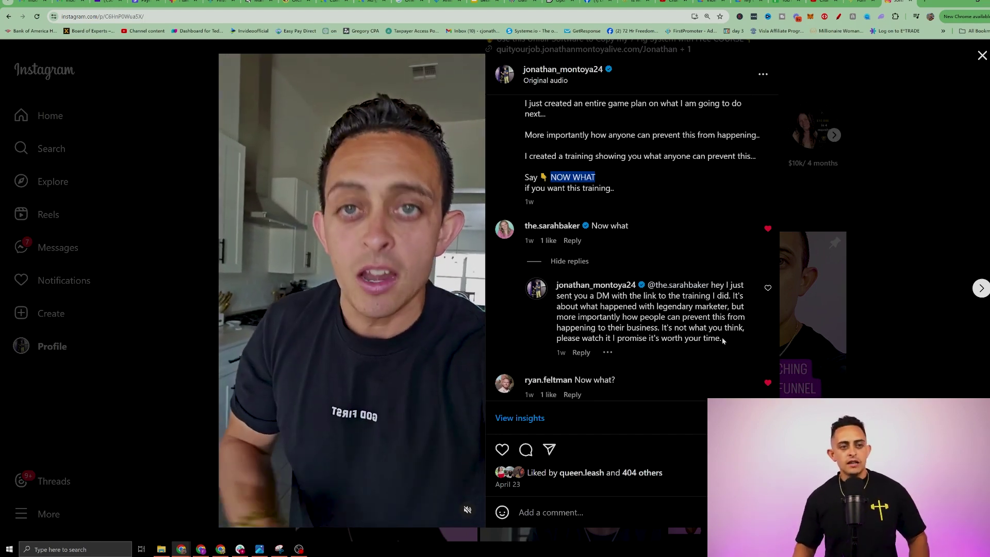
pyautogui.moveTo(722, 345); pyautogui.dragTo(716, 284)
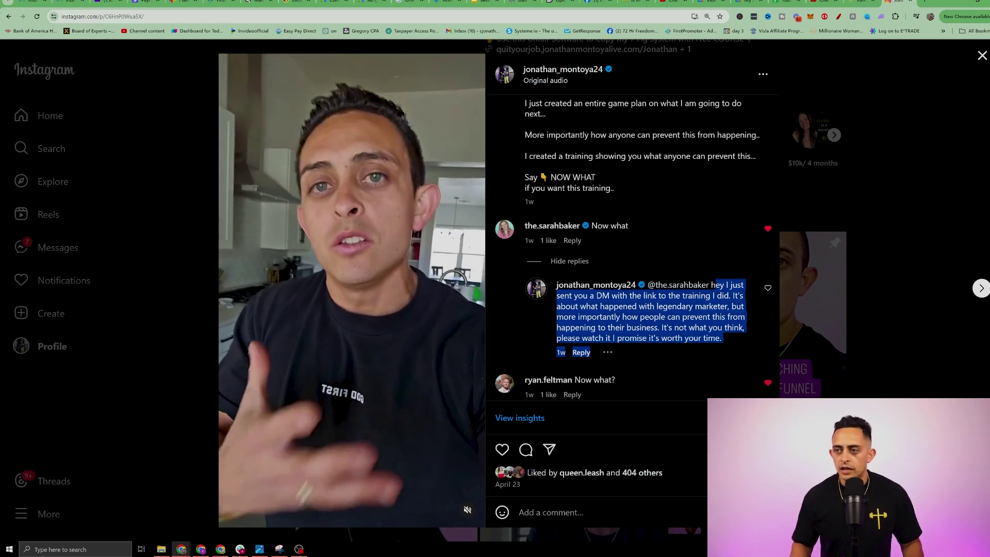
pyautogui.scroll(-10, 691, 279)
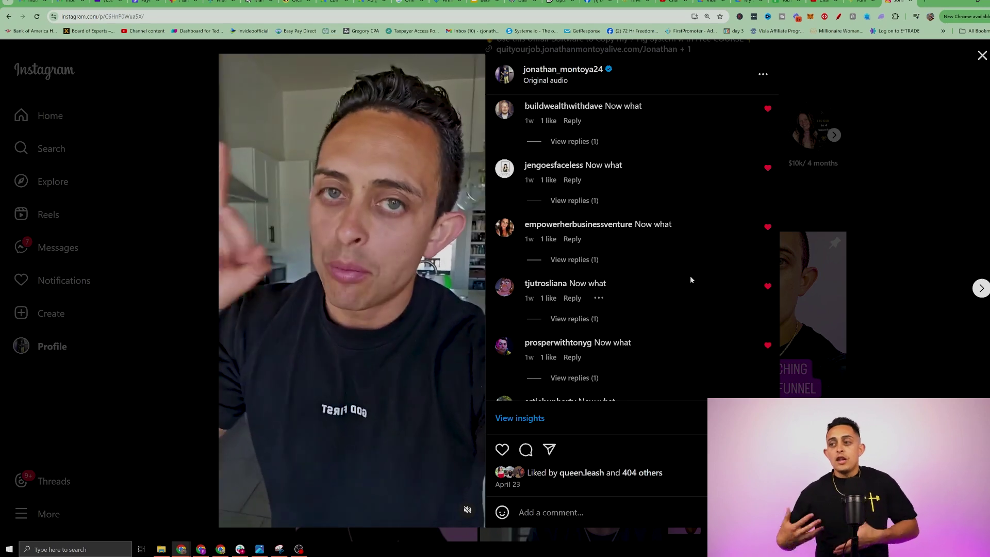
# Close the Instagram post and switch back to the workflow list in Funnel Freedom.
pyautogui.click(838, 208)
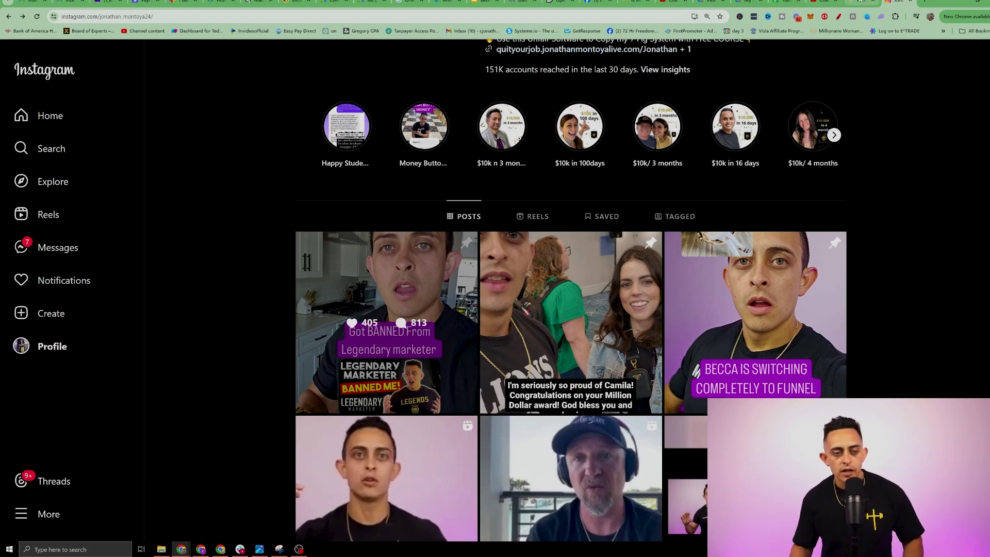
pyautogui.click(857, 2)
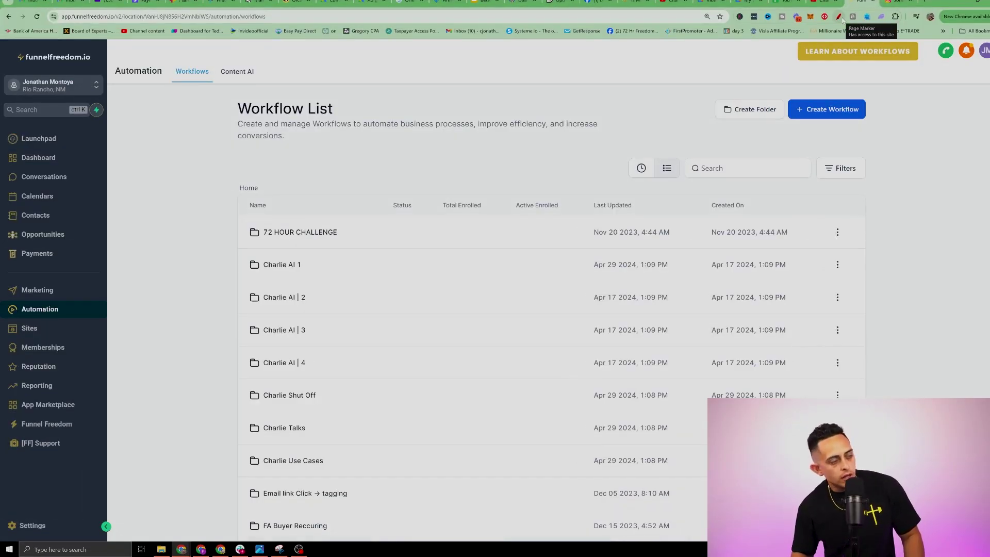
# Circle Automation, Workflows and Create Workflow in red, and clear the markings.
pyautogui.click(839, 17)
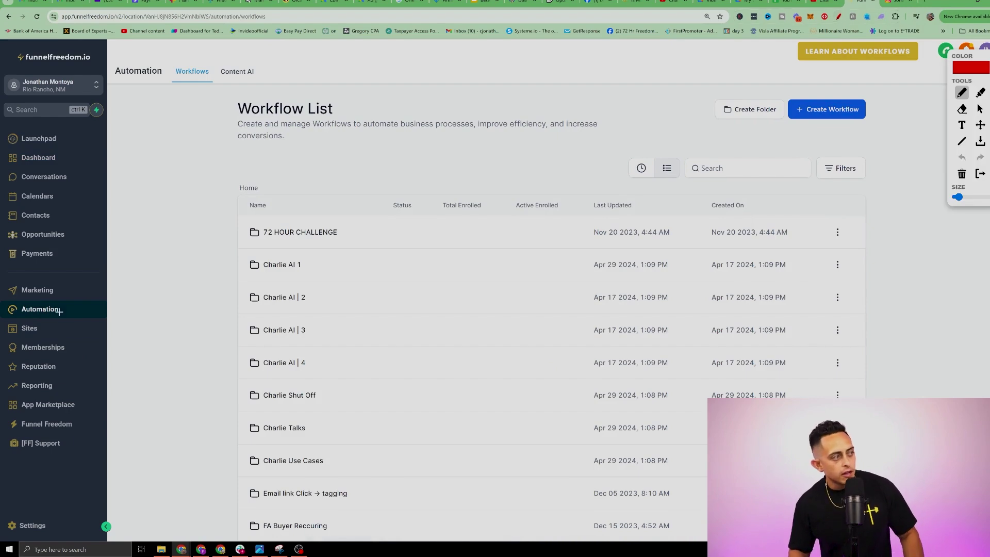
pyautogui.moveTo(49, 299); pyautogui.dragTo(52, 286)
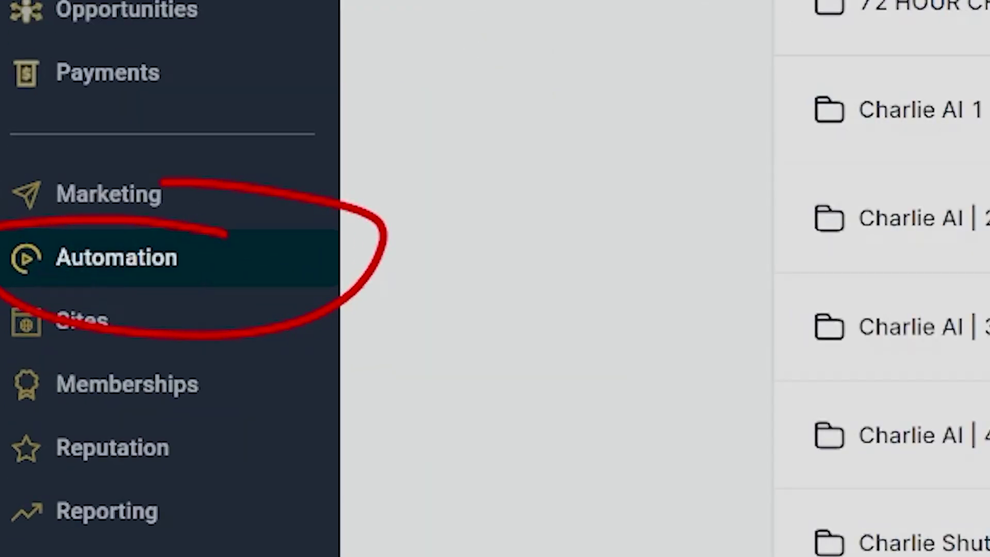
pyautogui.moveTo(183, 54); pyautogui.dragTo(174, 56)
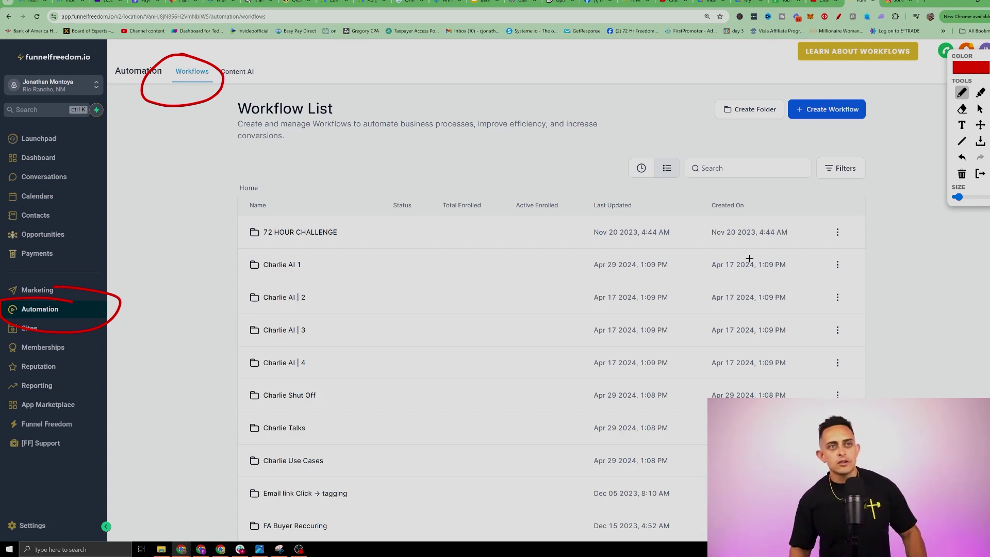
pyautogui.moveTo(836, 86)
pyautogui.mouseDown()
pyautogui.moveTo(926, 129)
pyautogui.moveTo(849, 82)
pyautogui.mouseUp()
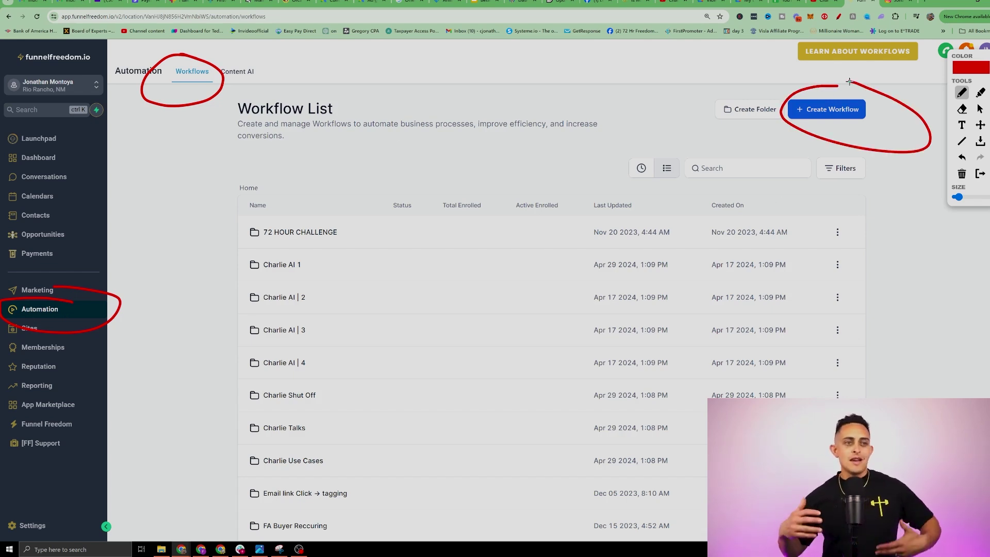
pyautogui.press('Escape')
# Show the second page of the workflow list.
pyautogui.scroll(-1, 516, 207)
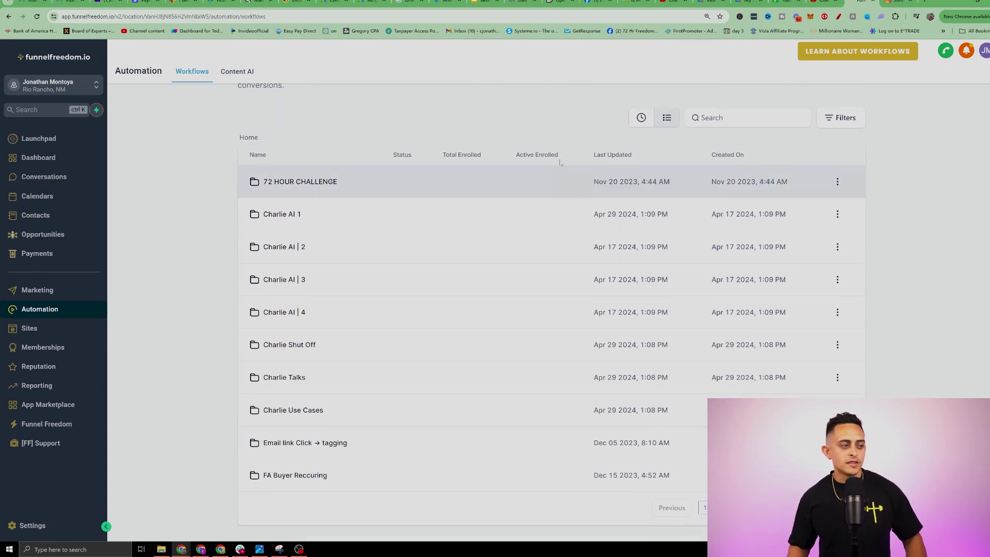
pyautogui.click(722, 507)
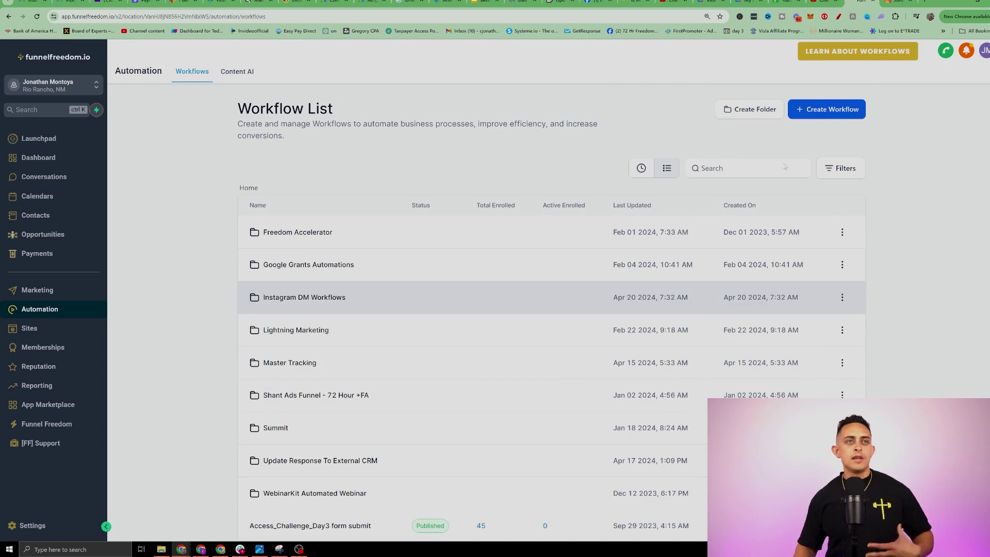
# Circle the Instagram DM Workflows folder and the Create Folder option in red, clearing each marking.
pyautogui.click(839, 16)
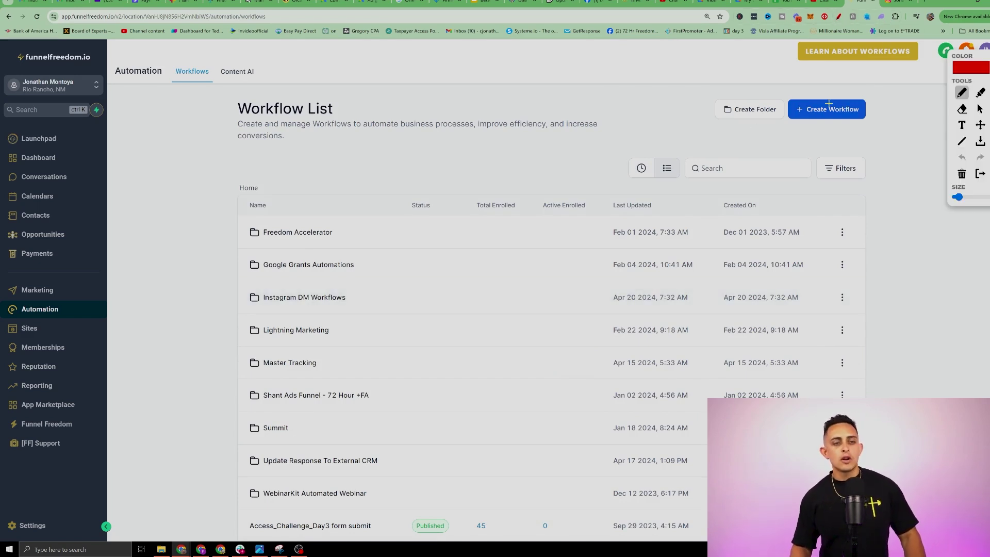
pyautogui.moveTo(350, 278)
pyautogui.mouseDown()
pyautogui.moveTo(221, 324)
pyautogui.moveTo(350, 278)
pyautogui.mouseUp()
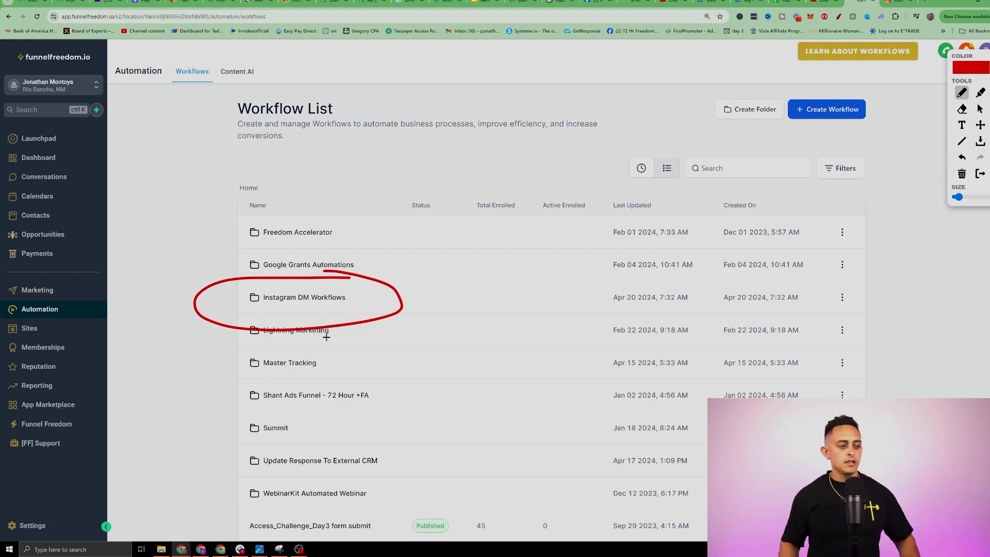
pyautogui.press('Escape')
pyautogui.click(840, 16)
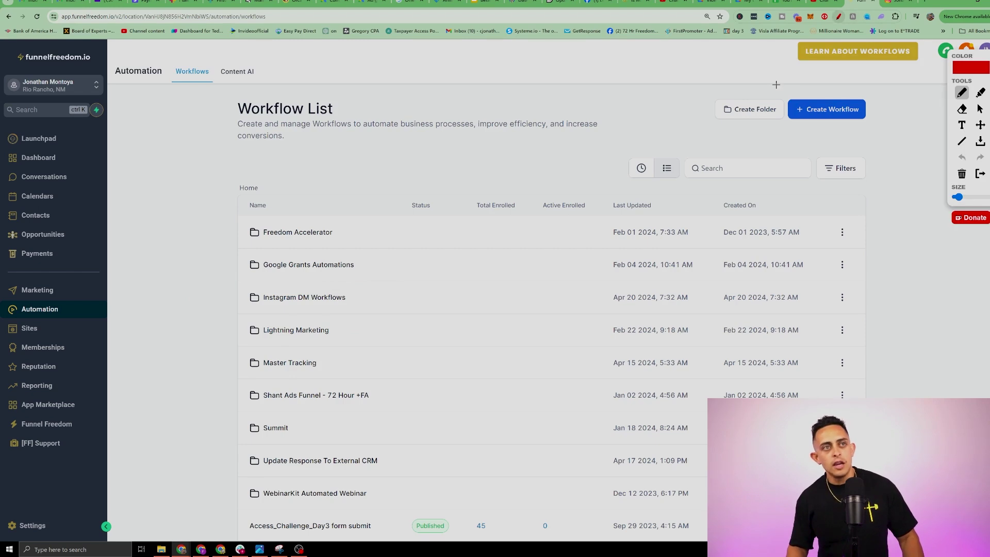
pyautogui.moveTo(773, 82)
pyautogui.mouseDown()
pyautogui.moveTo(742, 137)
pyautogui.moveTo(759, 76)
pyautogui.mouseUp()
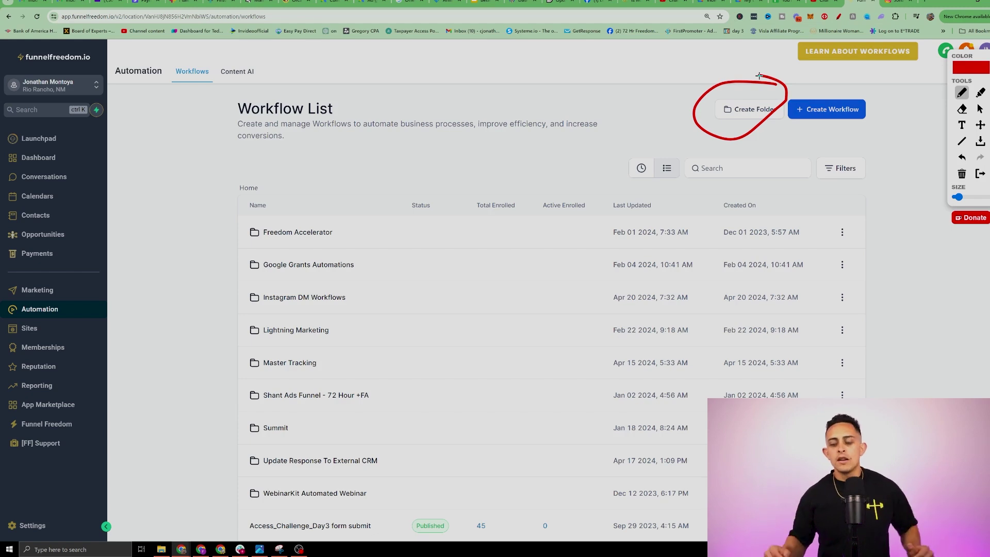
pyautogui.press('Escape')
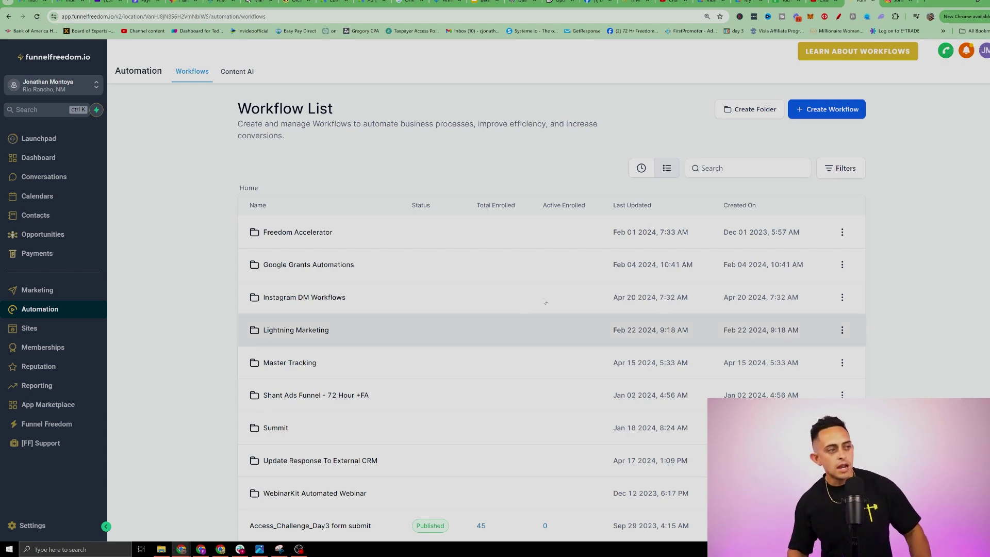
# Open the Instagram DM Workflows folder and create a new workflow from scratch in it.
pyautogui.click(305, 298)
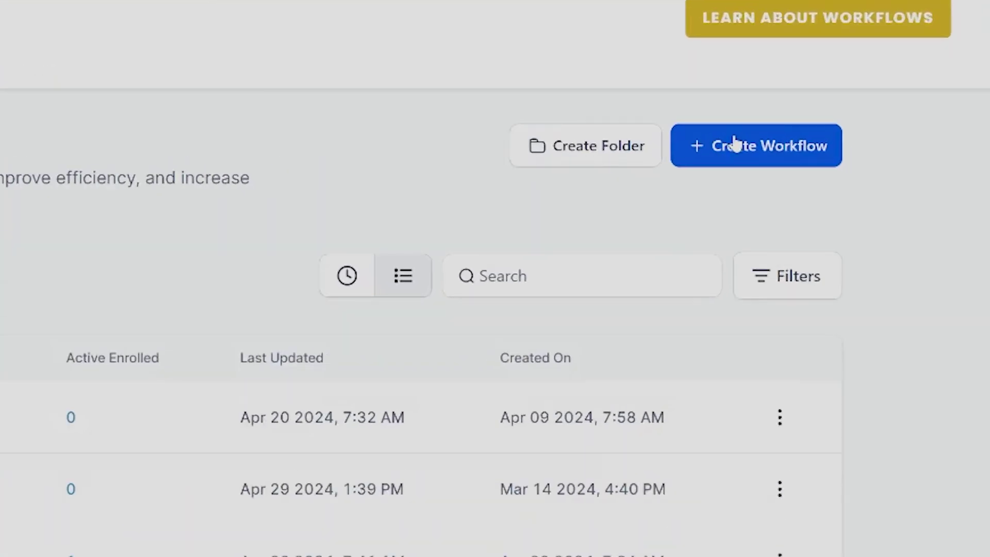
pyautogui.click(820, 109)
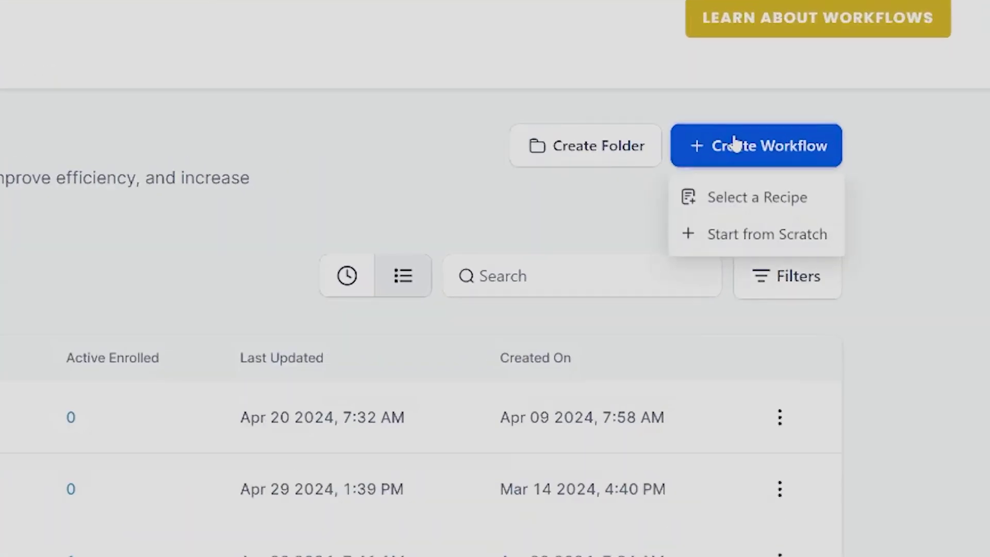
pyautogui.click(756, 238)
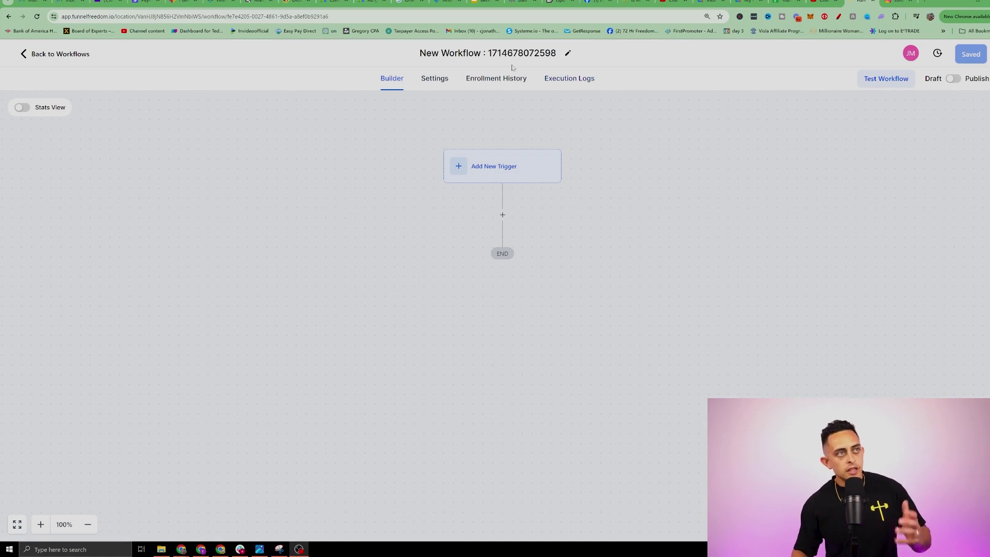
# Rename the new workflow to (IG) Comment "All in".
pyautogui.doubleClick(521, 53)
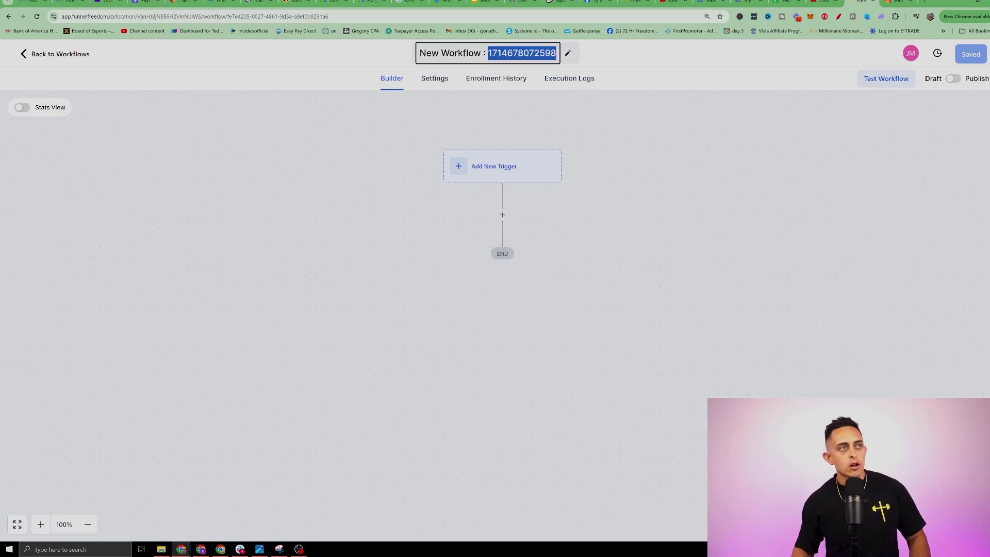
pyautogui.hotkey('ctrl', 'a')
pyautogui.press('BackSpace')
pyautogui.write('(IG) ')
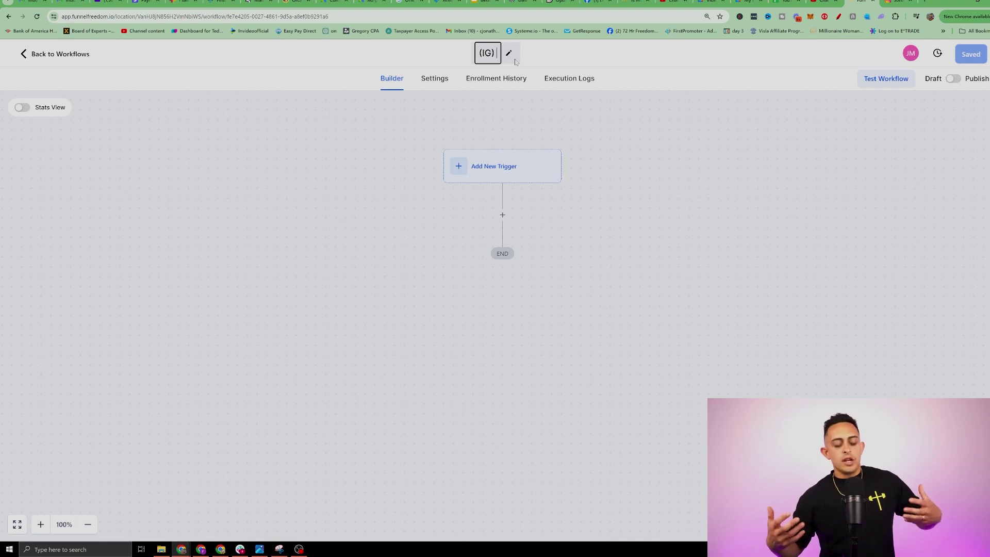
pyautogui.write('Comment')
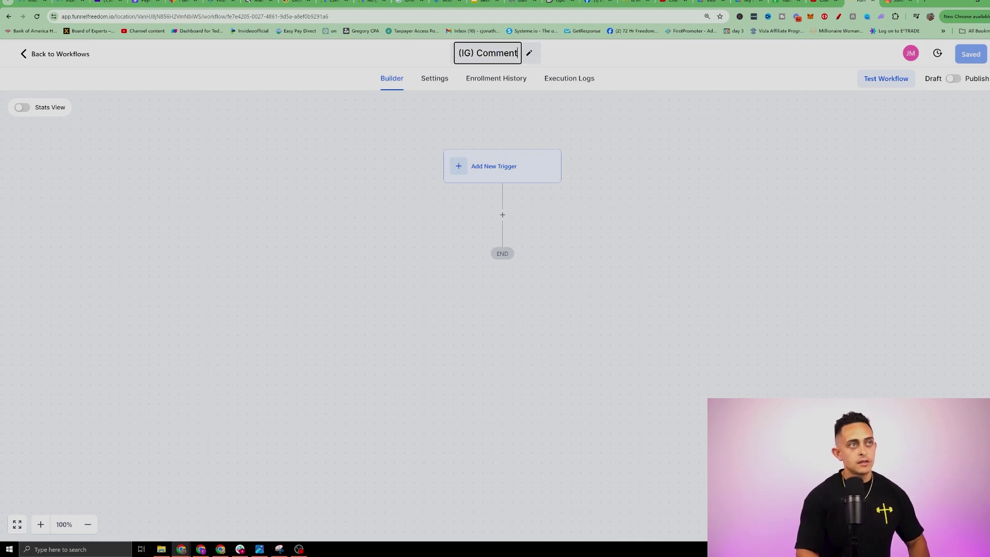
pyautogui.write(' "')
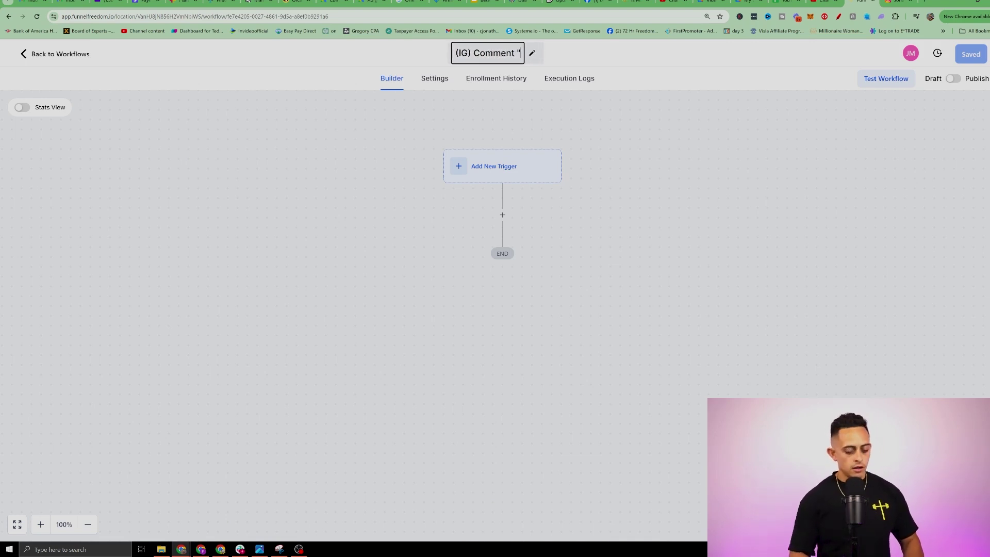
pyautogui.write('All in ')
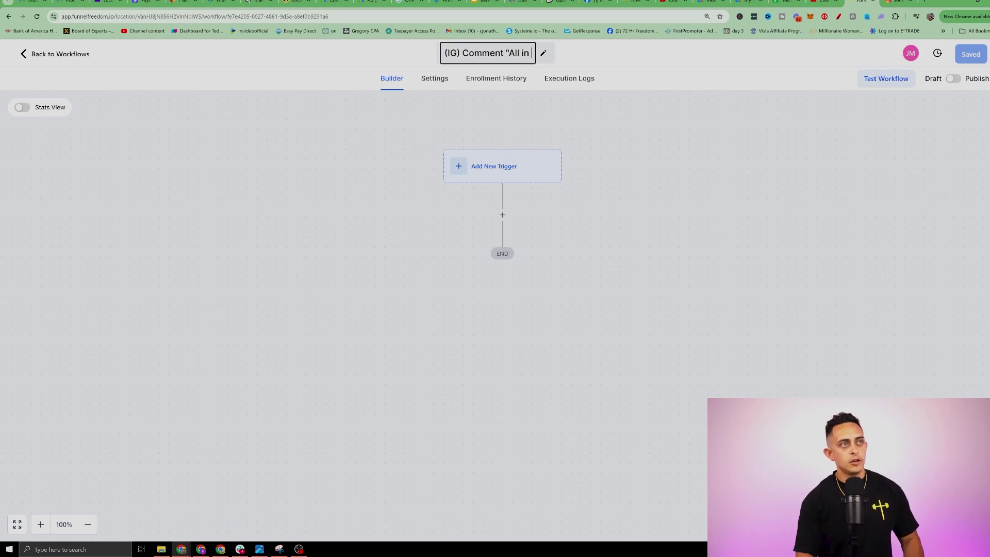
pyautogui.write('"')
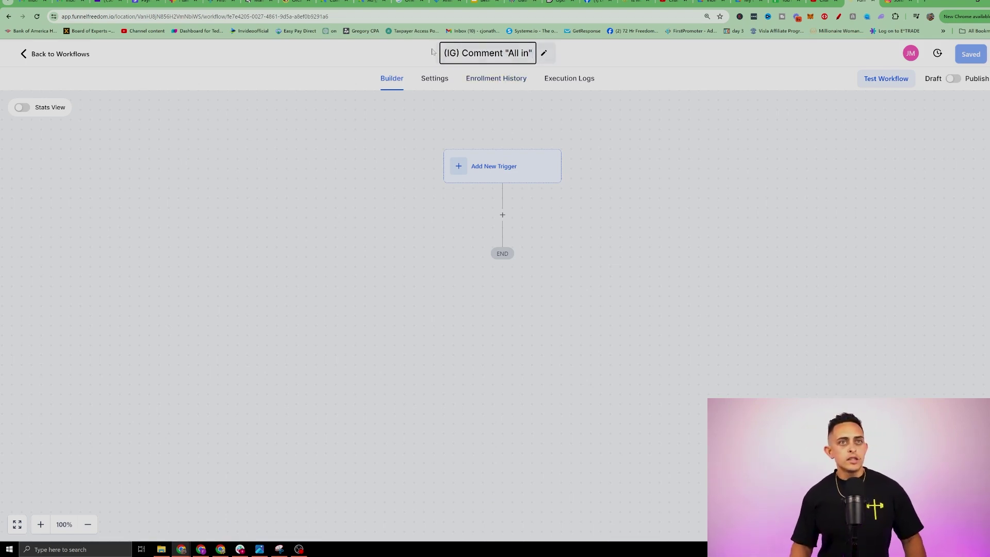
pyautogui.click(539, 53)
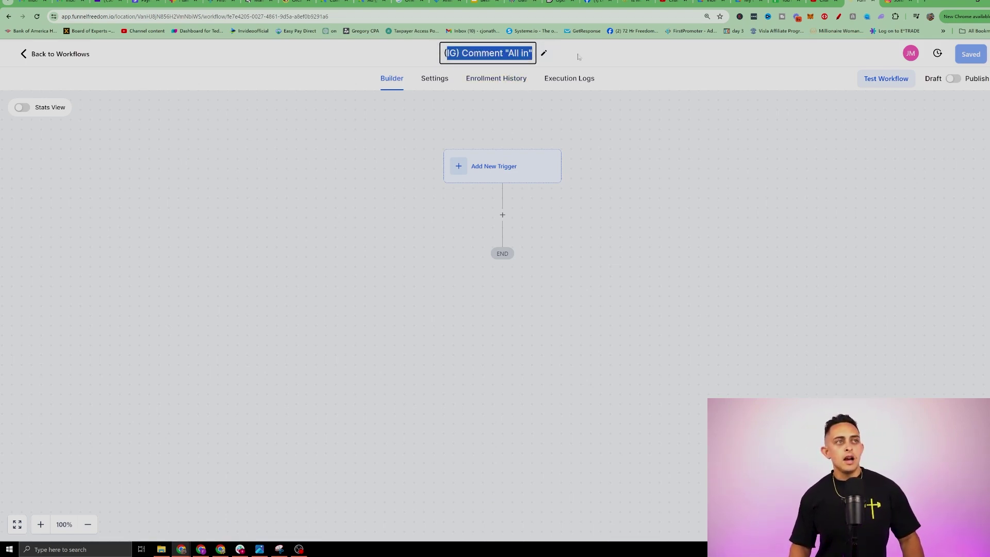
pyautogui.click(538, 54)
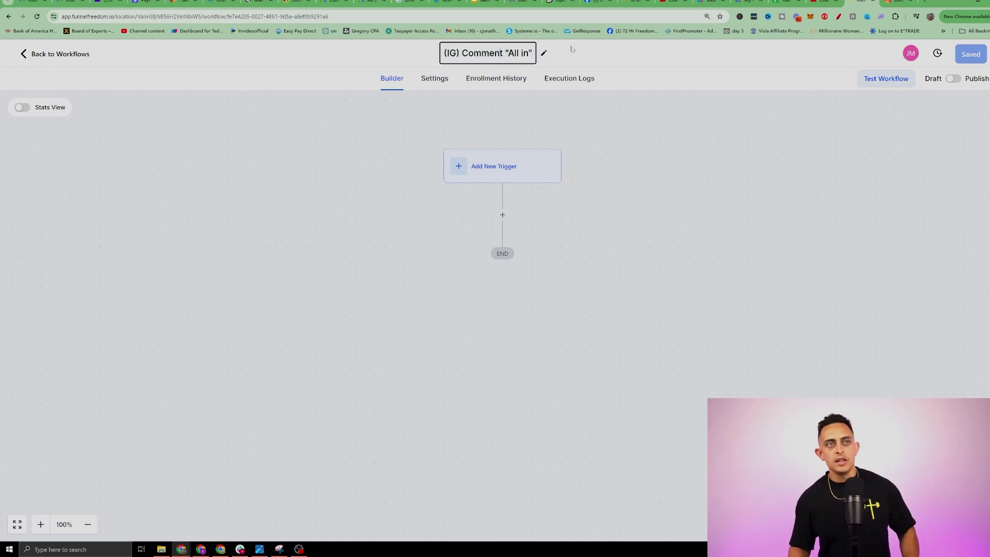
# Add an Instagram - Comment(s) on a Post trigger to the workflow and name it Comment "All in".
pyautogui.hotkey('ctrl', '+')
pyautogui.hotkey('ctrl', '+')
pyautogui.hotkey('ctrl', '+')
pyautogui.hotkey('ctrl', '+')
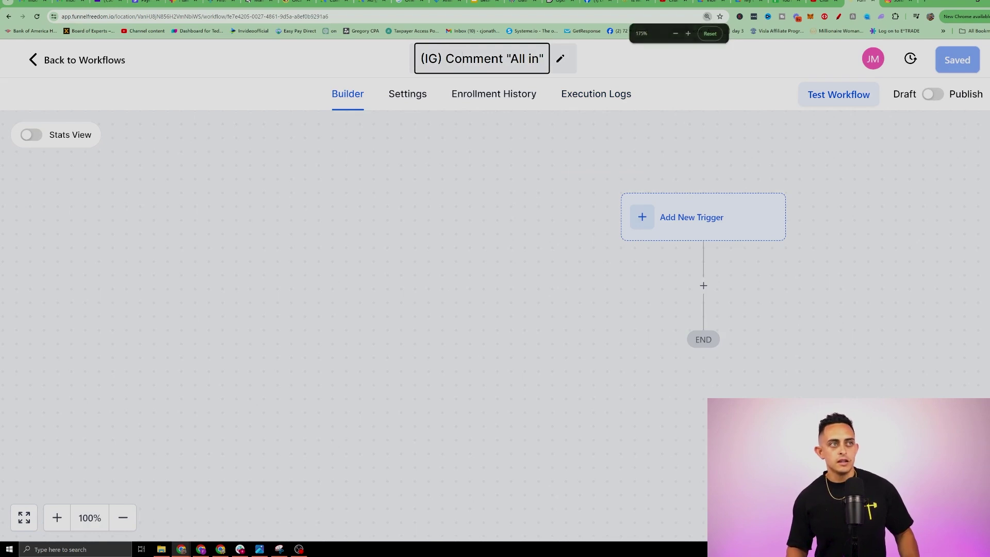
pyautogui.moveTo(455, 58); pyautogui.dragTo(498, 58)
pyautogui.scroll(-1, 614, 165)
pyautogui.moveTo(688, 186); pyautogui.dragTo(524, 209)
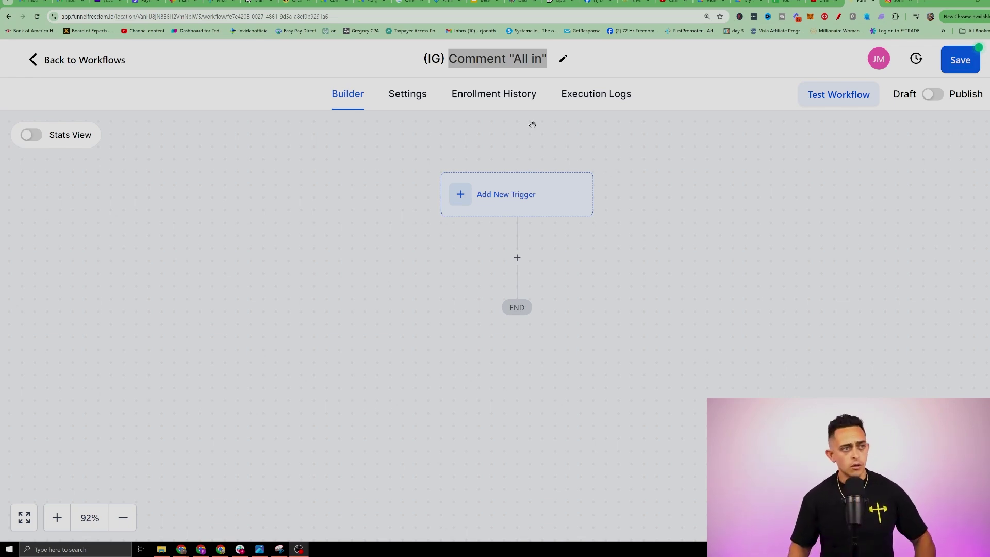
pyautogui.click(519, 194)
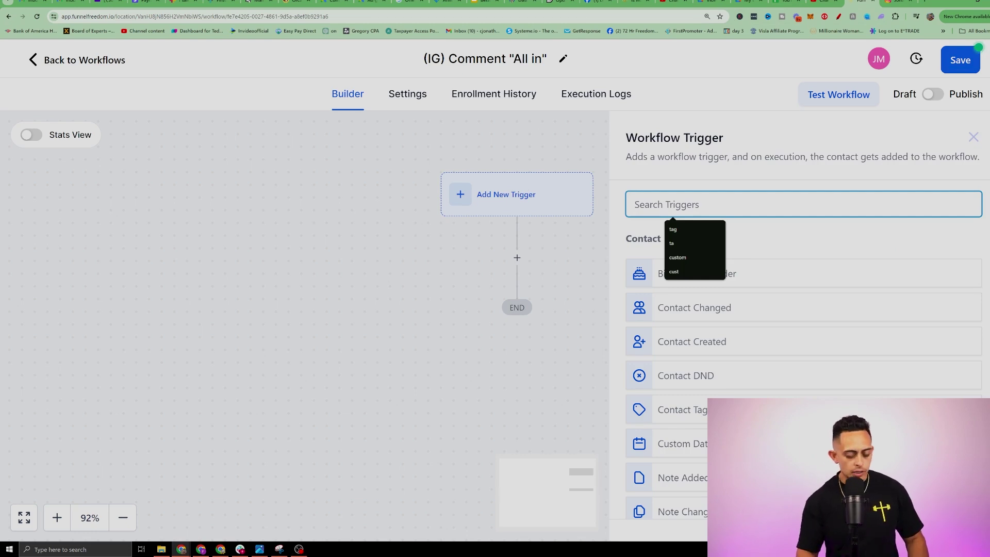
pyautogui.write('ig')
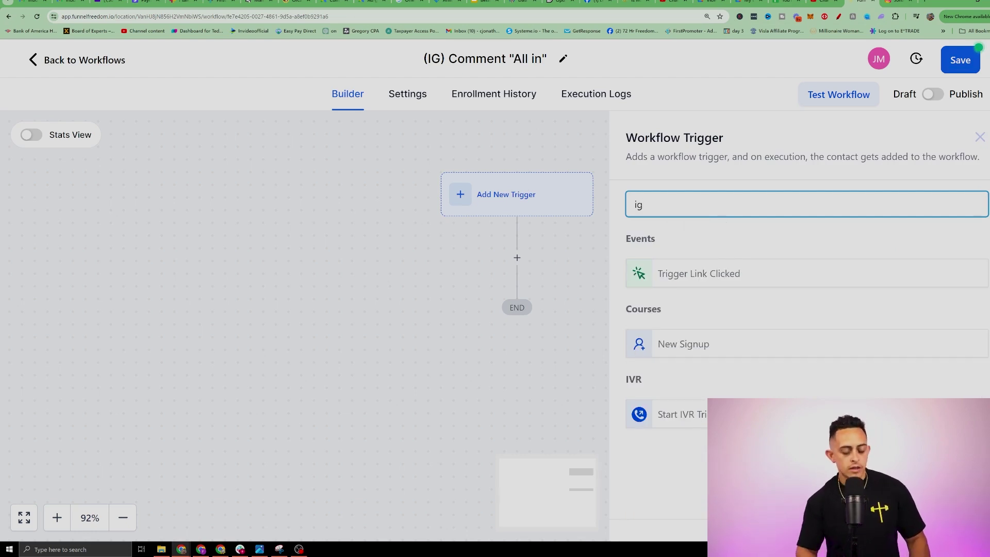
pyautogui.press('BackSpace')
pyautogui.press('BackSpace')
pyautogui.write('insta')
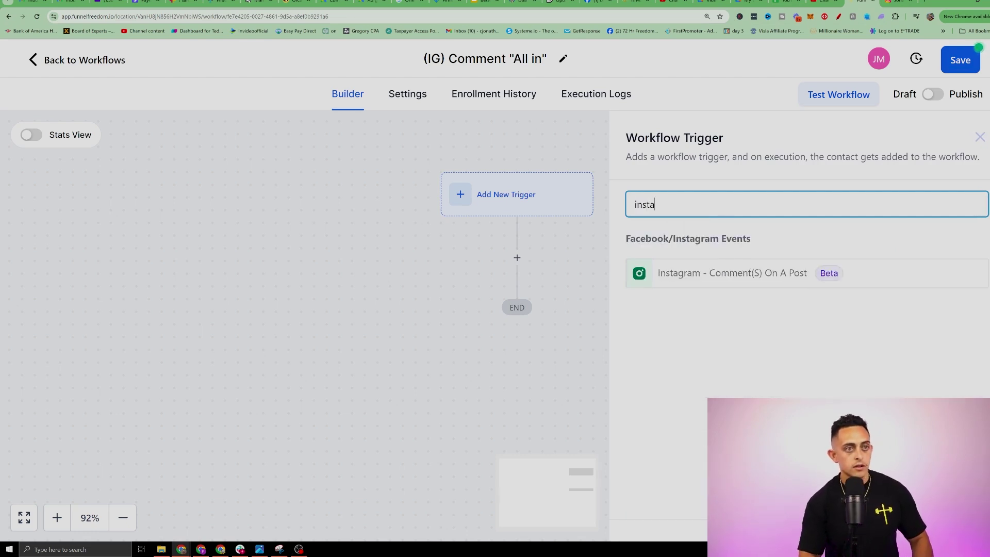
pyautogui.click(738, 278)
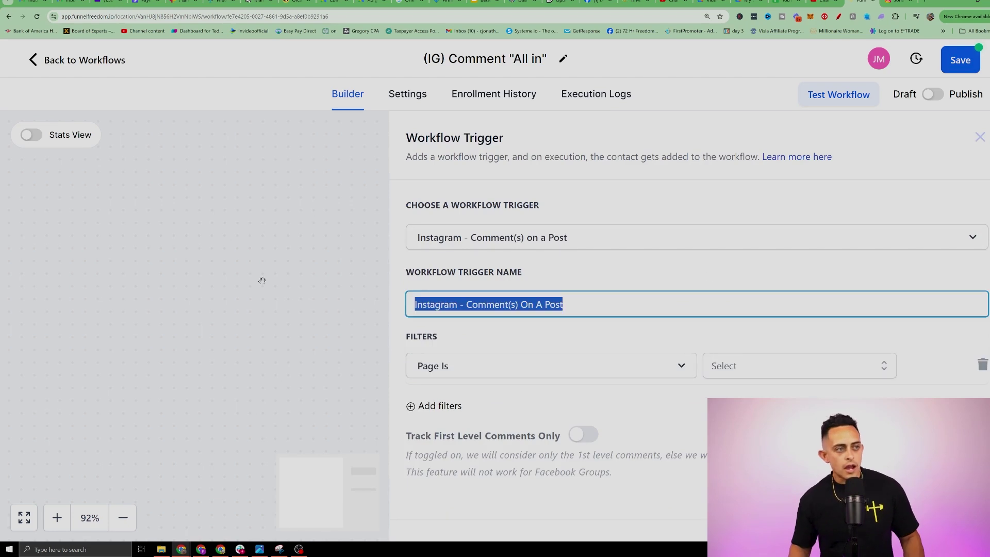
pyautogui.write('Comment "All in"')
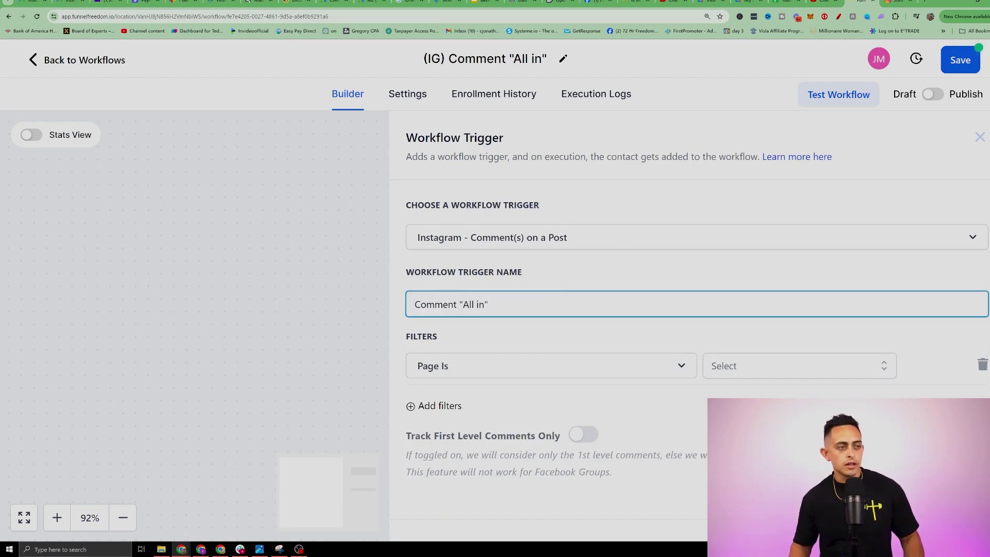
# Filter the trigger to the creator's own Instagram page and set the post type to Published Post.
pyautogui.click(736, 363)
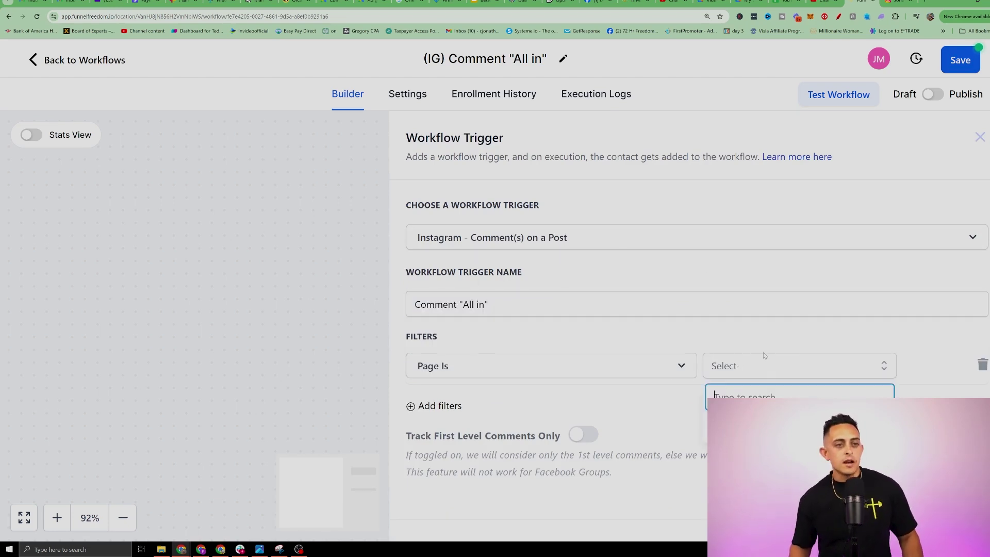
pyautogui.press('Return')
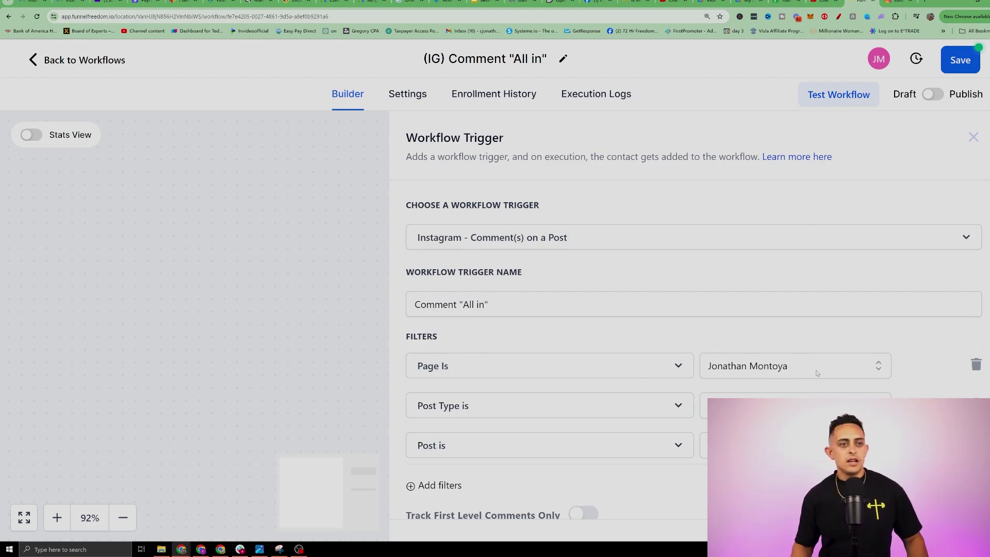
pyautogui.click(794, 406)
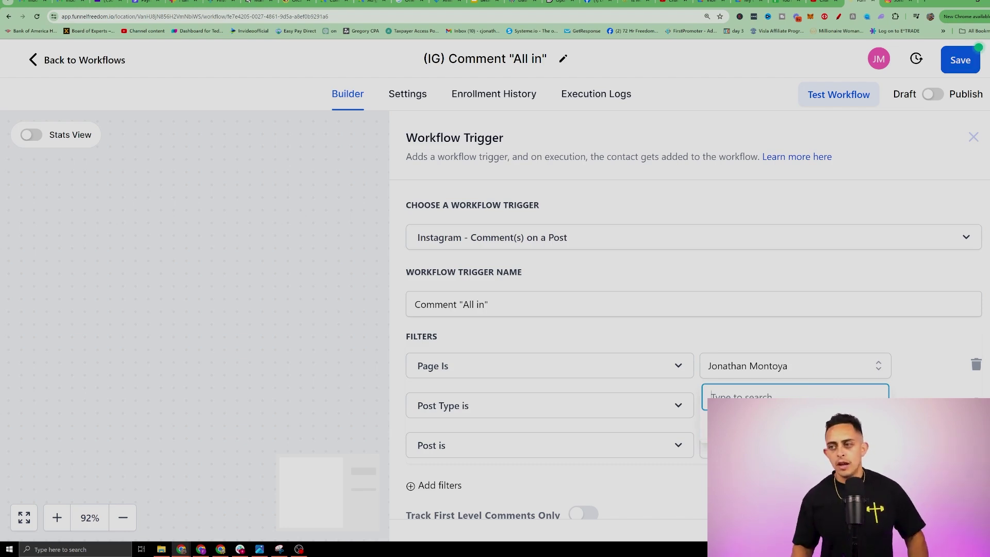
pyautogui.click(721, 418)
pyautogui.scroll(-1, 701, 375)
pyautogui.click(717, 370)
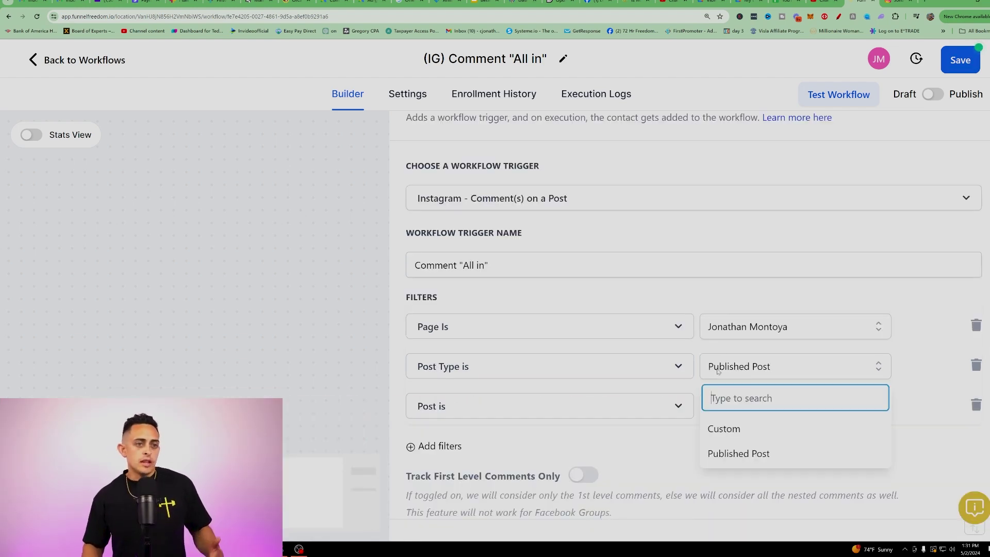
pyautogui.click(766, 379)
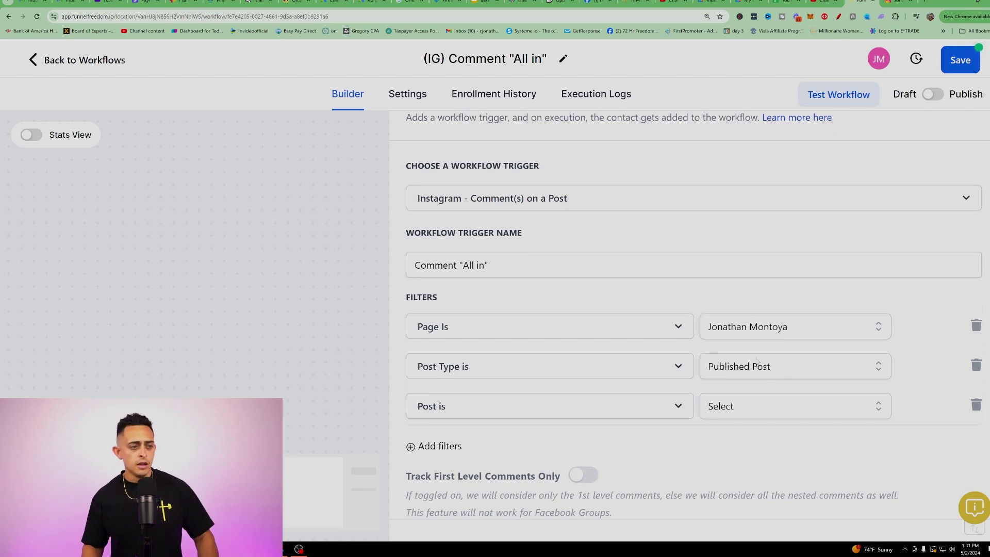
# Browse the published posts available for the Post is filter, and remove that filter from the trigger.
pyautogui.click(748, 415)
pyautogui.scroll(-5, 773, 417)
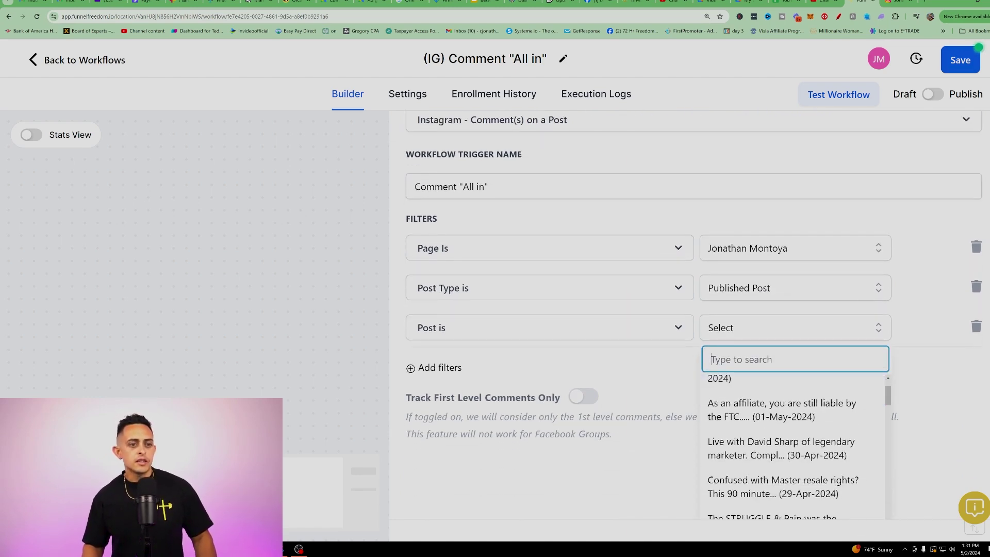
pyautogui.scroll(-5, 786, 427)
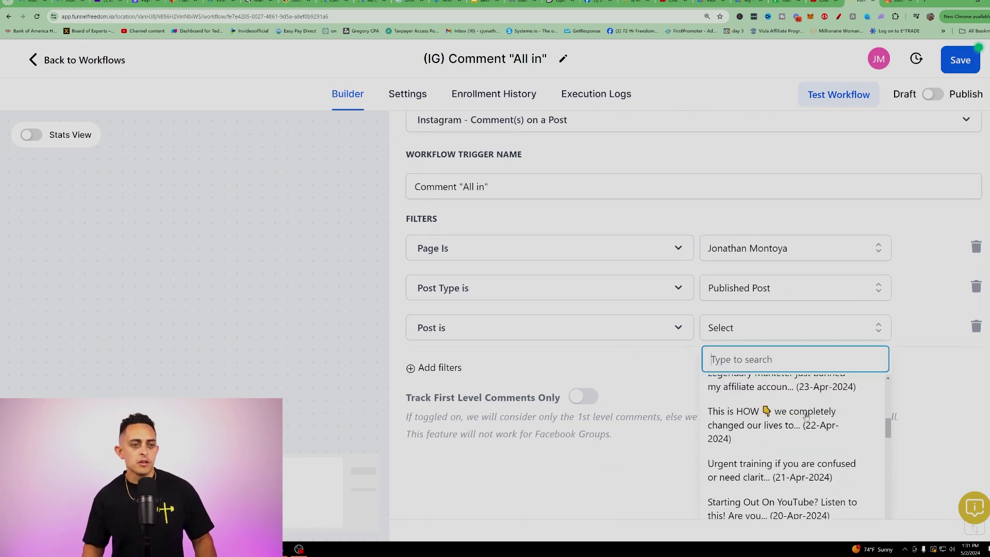
pyautogui.scroll(5, 821, 443)
pyautogui.scroll(3, 821, 445)
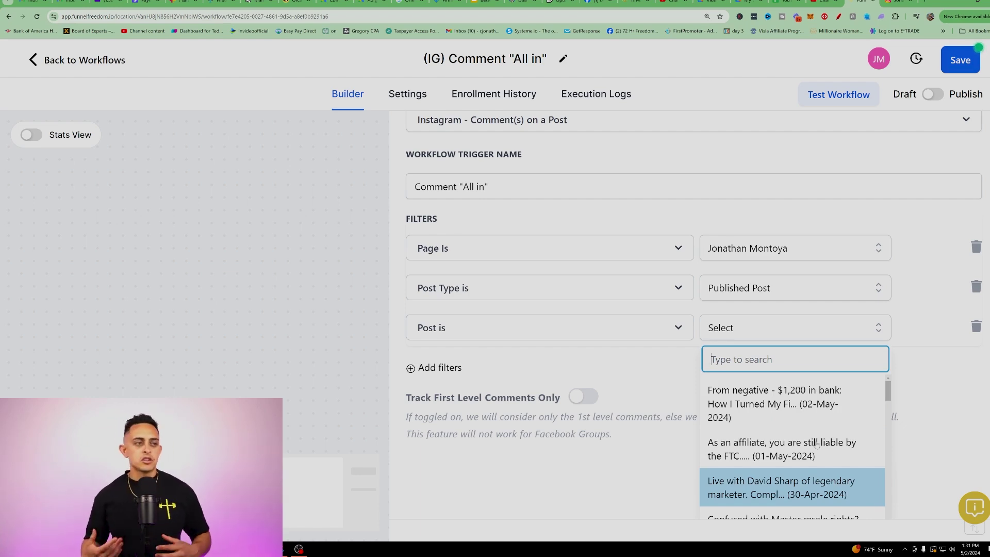
pyautogui.scroll(1, 587, 371)
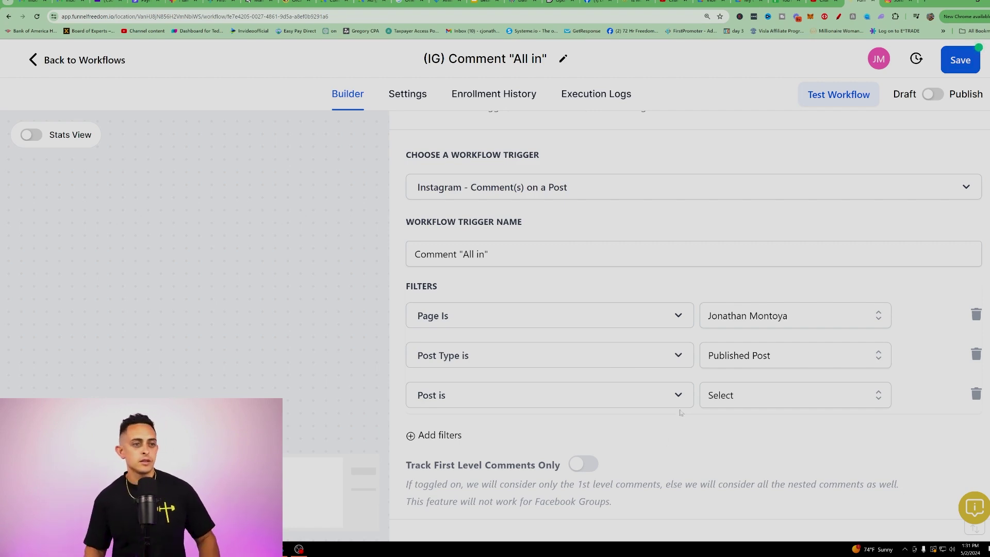
pyautogui.click(977, 396)
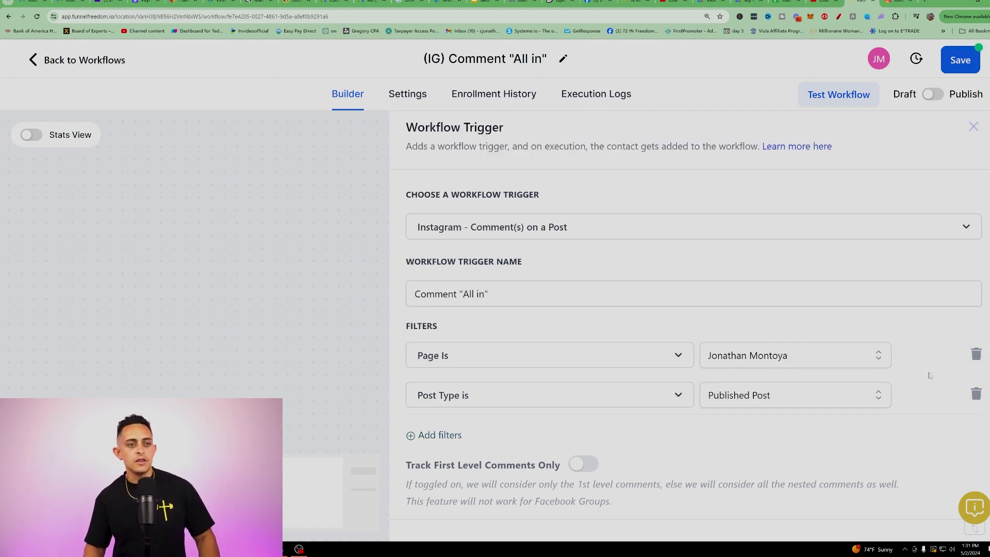
# Add a Contains Phrase filter to the trigger with the phrase All in.
pyautogui.click(433, 436)
pyautogui.click(576, 398)
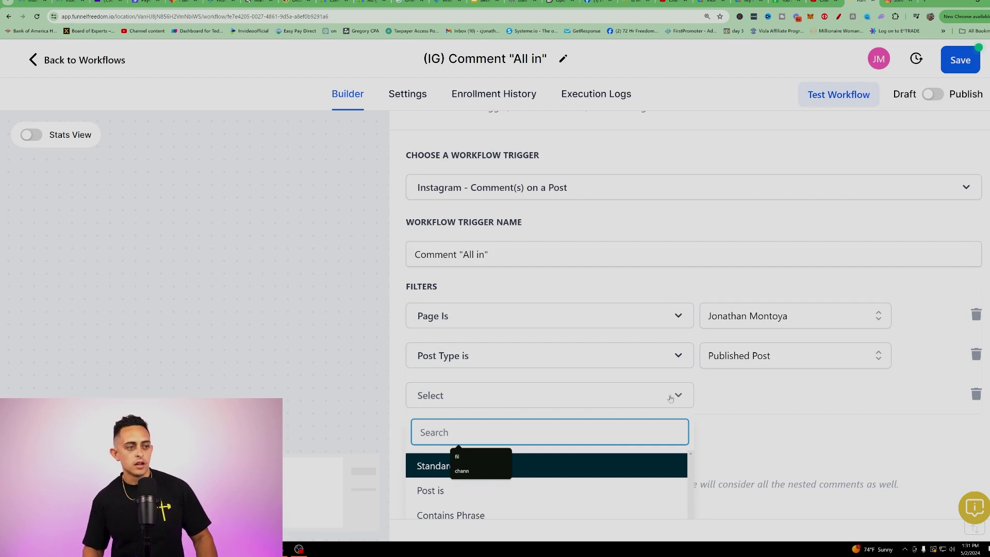
pyautogui.scroll(-1, 516, 439)
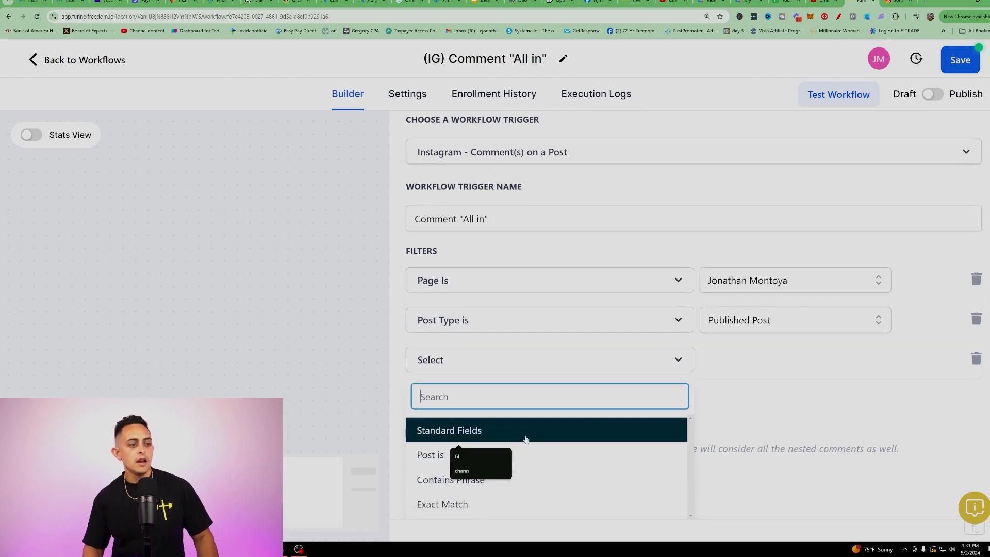
pyautogui.click(428, 479)
pyautogui.write('Comment "All in"')
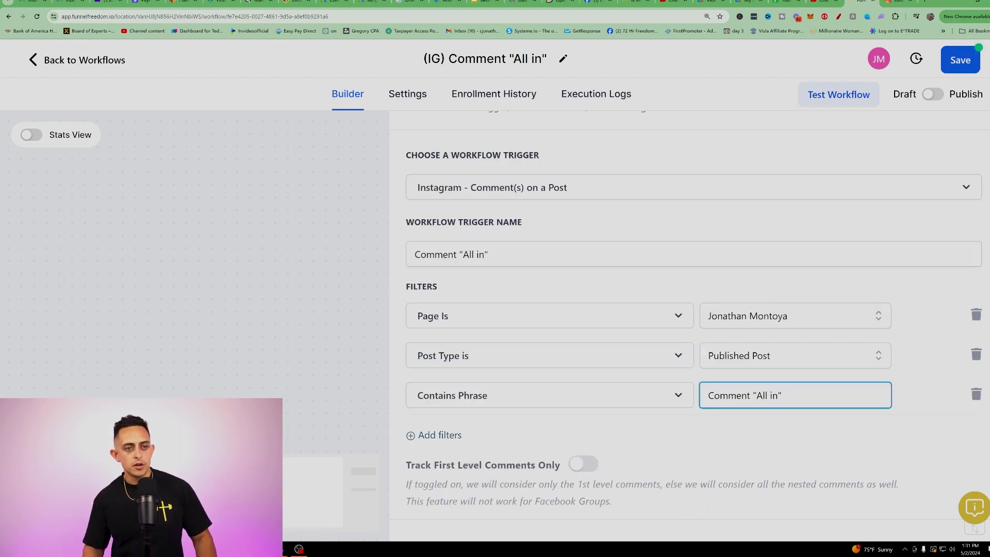
pyautogui.press('Home')
pyautogui.hotkey('ctrl', 'shift', 'Right')
pyautogui.press('BackSpace')
pyautogui.press('Delete')
pyautogui.press('End')
pyautogui.press('BackSpace')
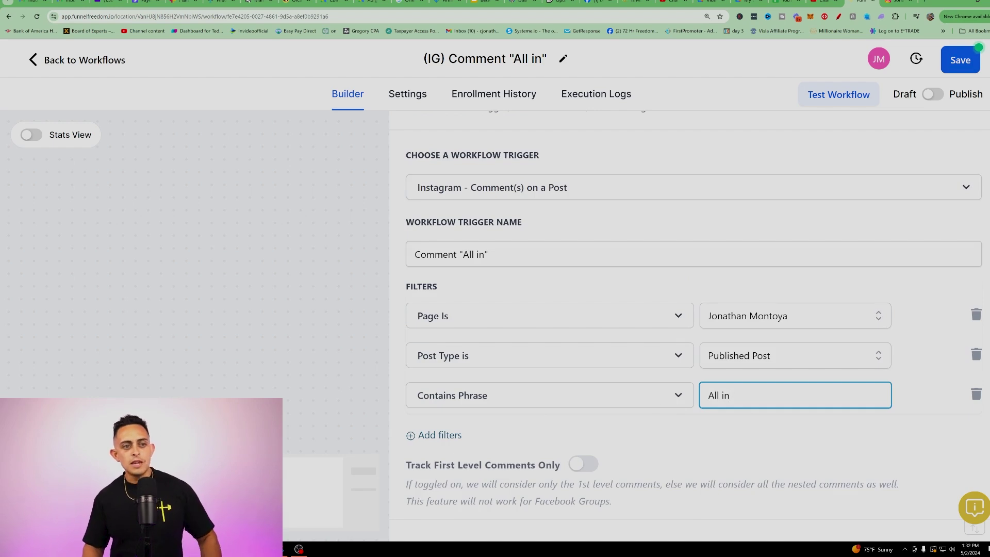
pyautogui.hotkey('ctrl', 'a')
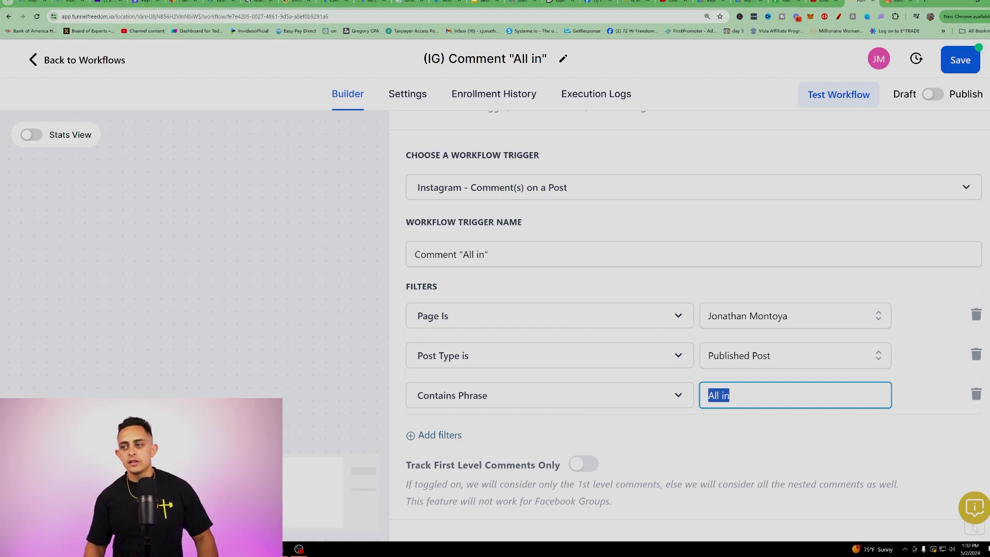
# Save the workflow.
pyautogui.hotkey('ctrl', '-')
pyautogui.hotkey('ctrl', '-')
pyautogui.hotkey('ctrl', '-')
pyautogui.hotkey('ctrl', '-')
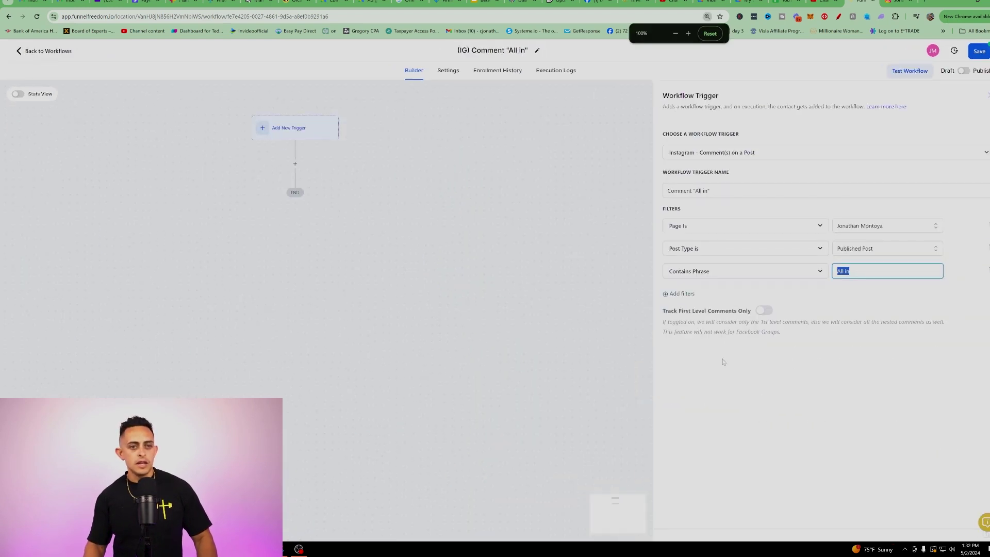
pyautogui.hotkey('ctrl', '+')
pyautogui.click(976, 53)
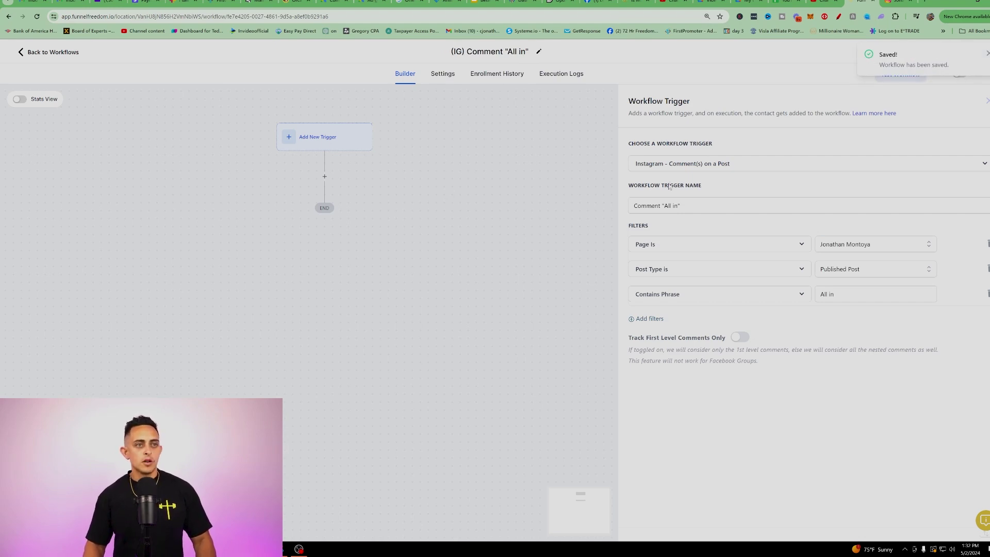
# Circle the Contains Phrase filter and its All in value in red.
pyautogui.click(851, 295)
pyautogui.click(838, 16)
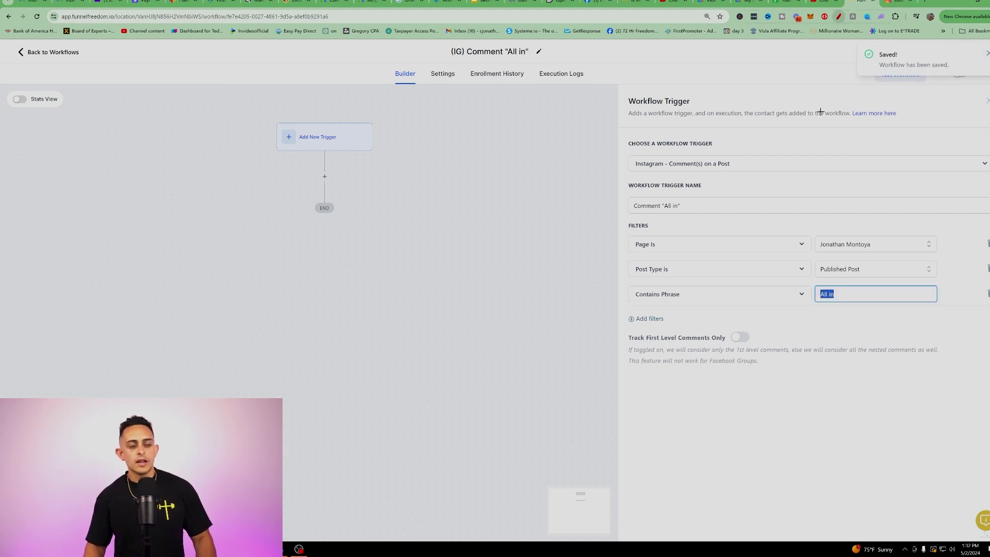
pyautogui.moveTo(740, 290)
pyautogui.mouseDown()
pyautogui.moveTo(632, 323)
pyautogui.moveTo(657, 274)
pyautogui.mouseUp()
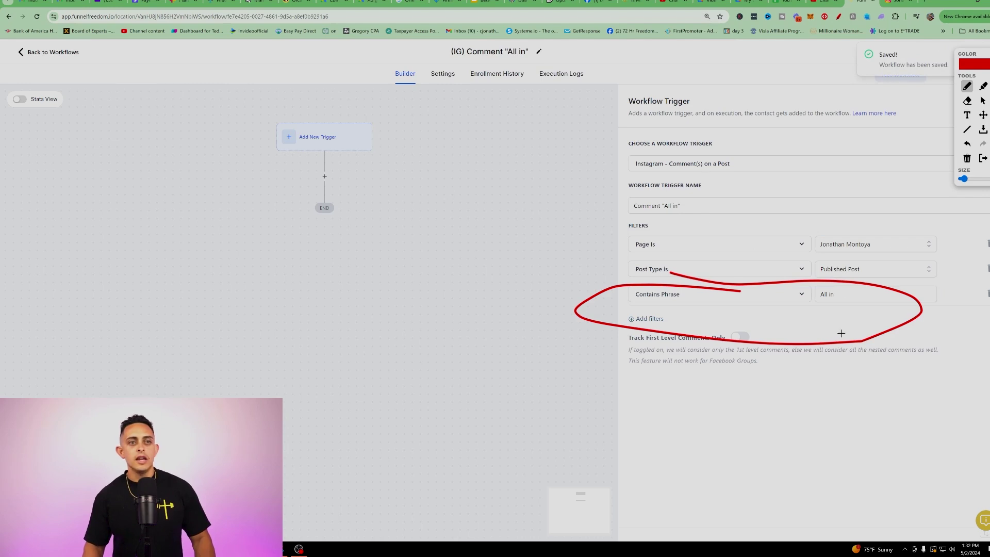
pyautogui.moveTo(833, 336); pyautogui.dragTo(843, 313)
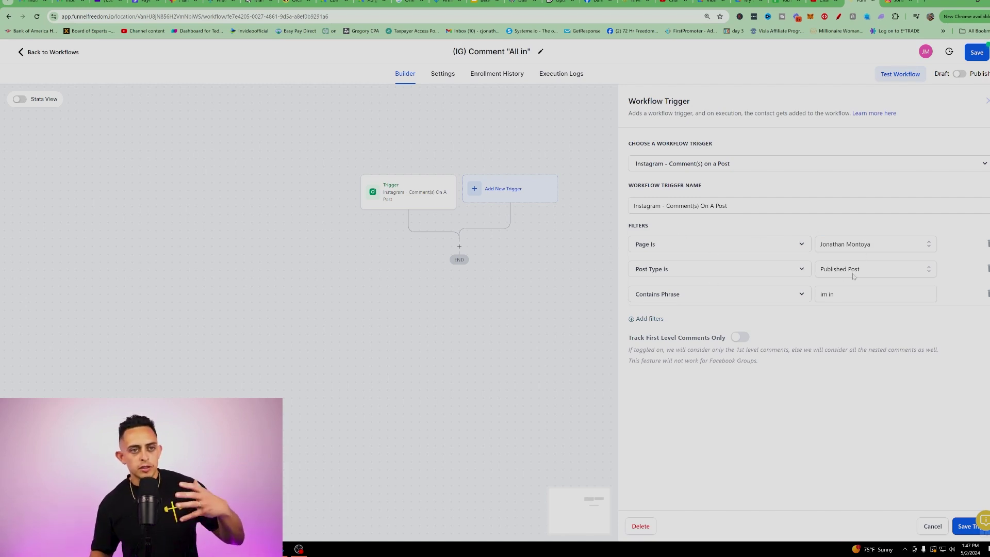
# Rename the workflow trigger Instagram - Comment(s) im in and save the trigger.
pyautogui.press('Tab')
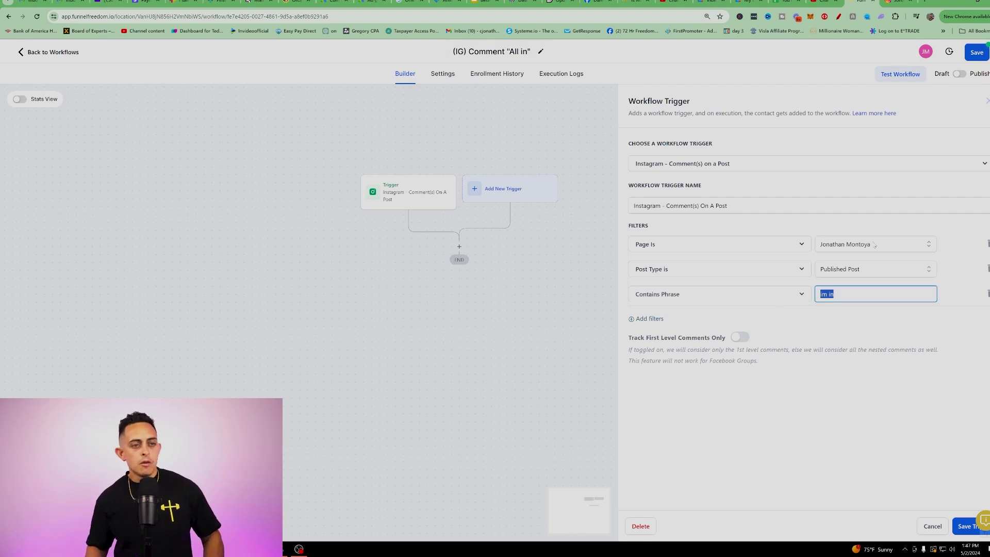
pyautogui.moveTo(728, 206); pyautogui.dragTo(699, 205)
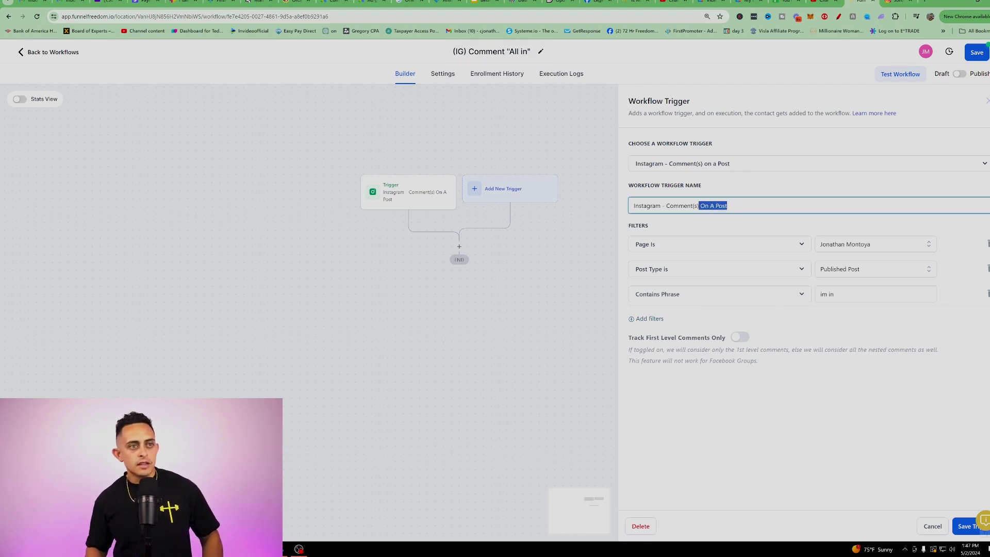
pyautogui.write('im in')
pyautogui.click(964, 526)
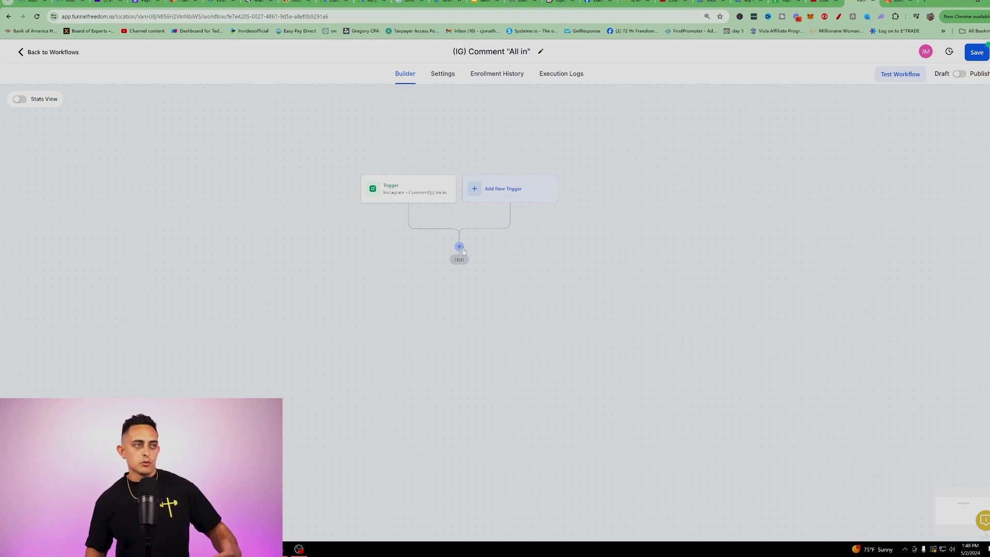
# Add a Reply In Comments action below the trigger and begin its first reply with Hey.
pyautogui.click(460, 247)
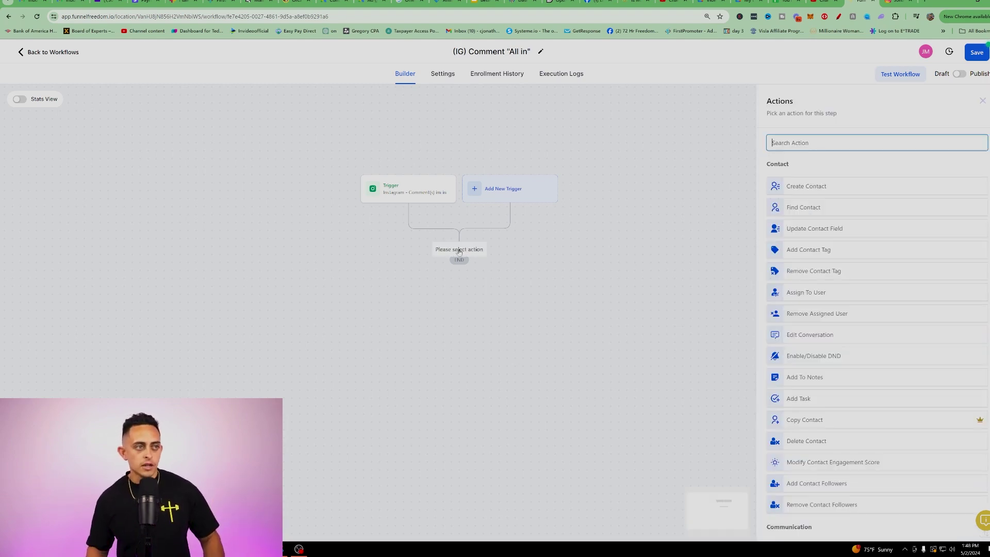
pyautogui.write('rep')
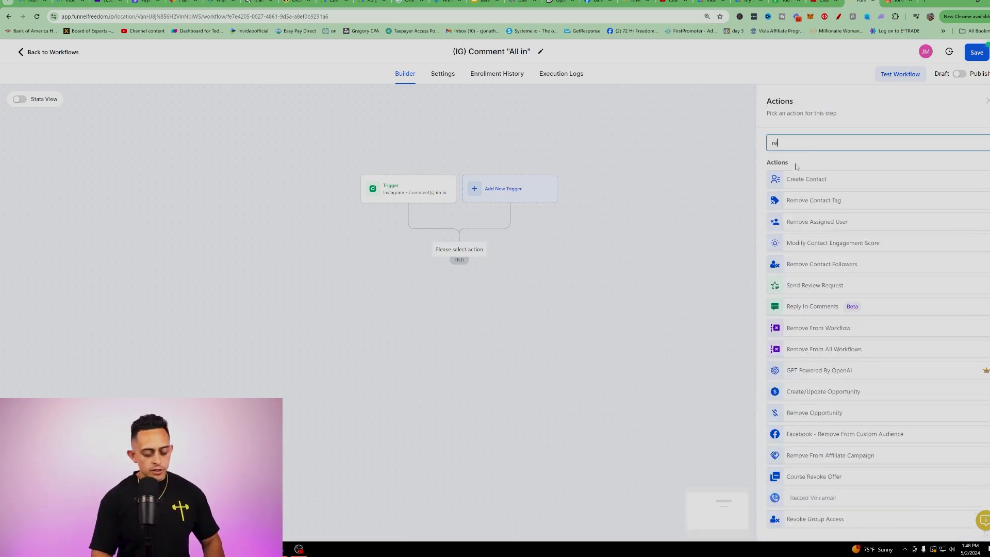
pyautogui.click(812, 178)
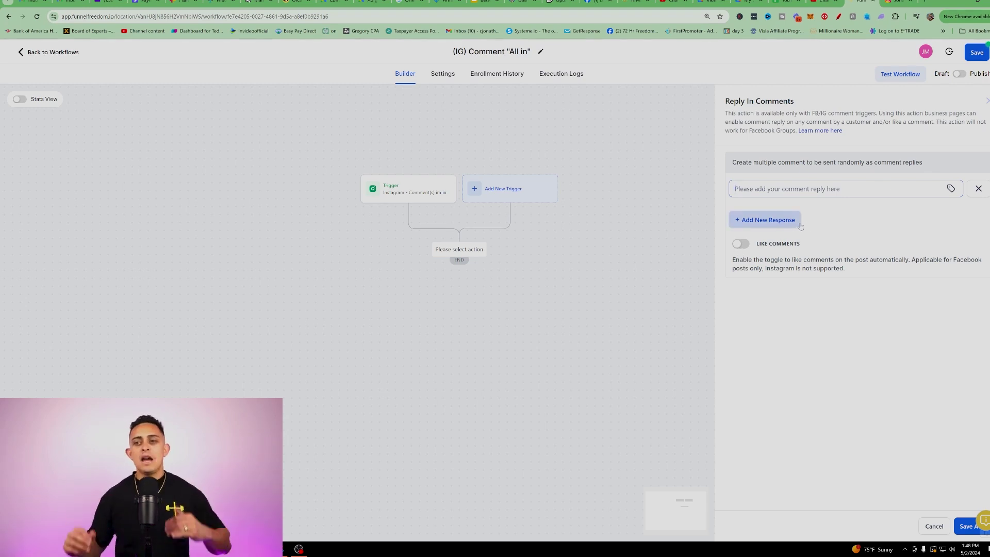
pyautogui.write('Hey')
# Try inserting the User First Name custom value after Hey in the reply, and remove it.
pyautogui.click(950, 188)
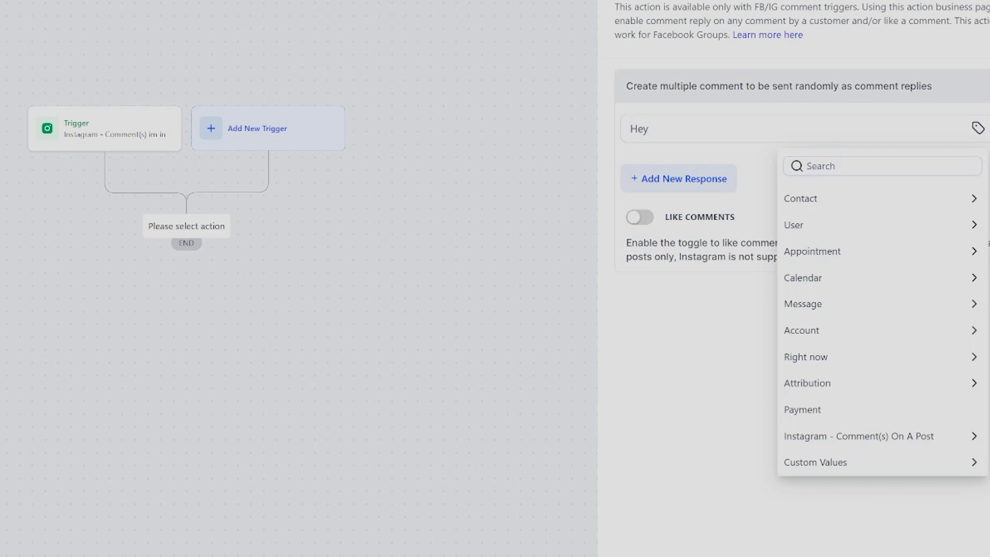
pyautogui.press('Escape')
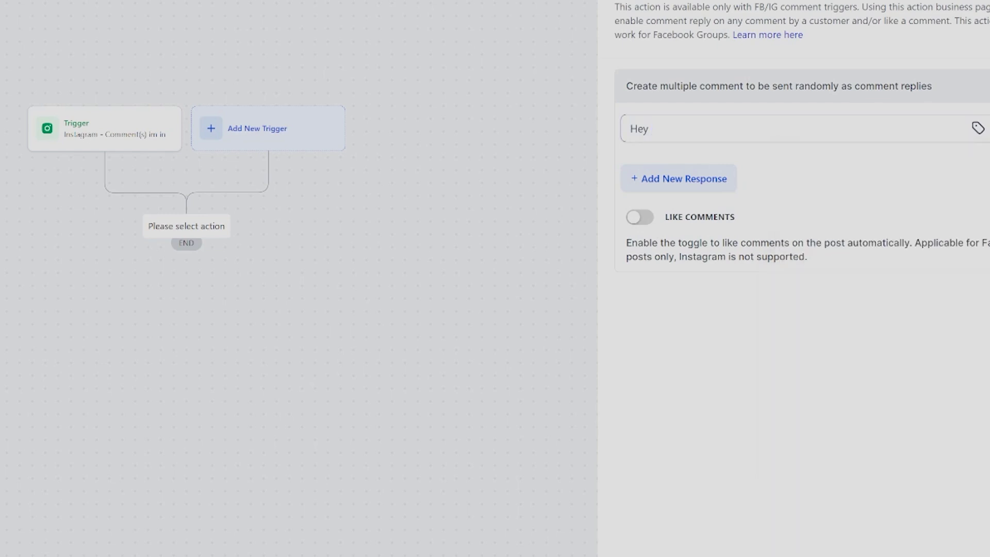
pyautogui.click(979, 129)
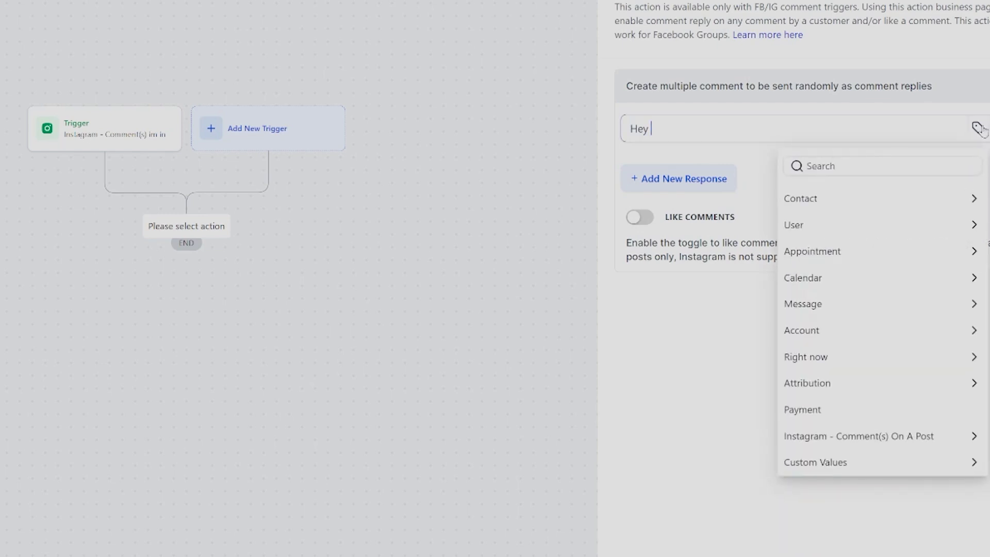
pyautogui.click(854, 229)
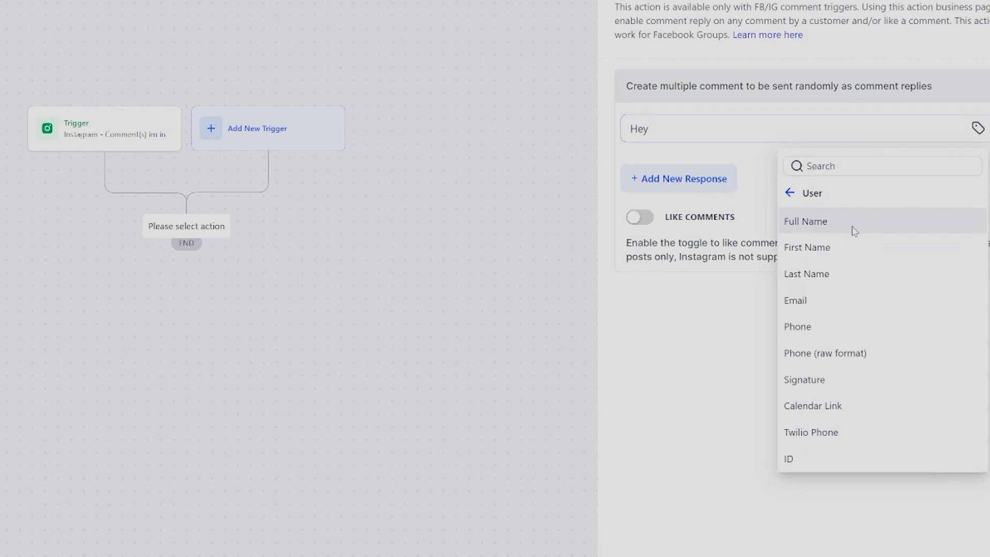
pyautogui.click(819, 246)
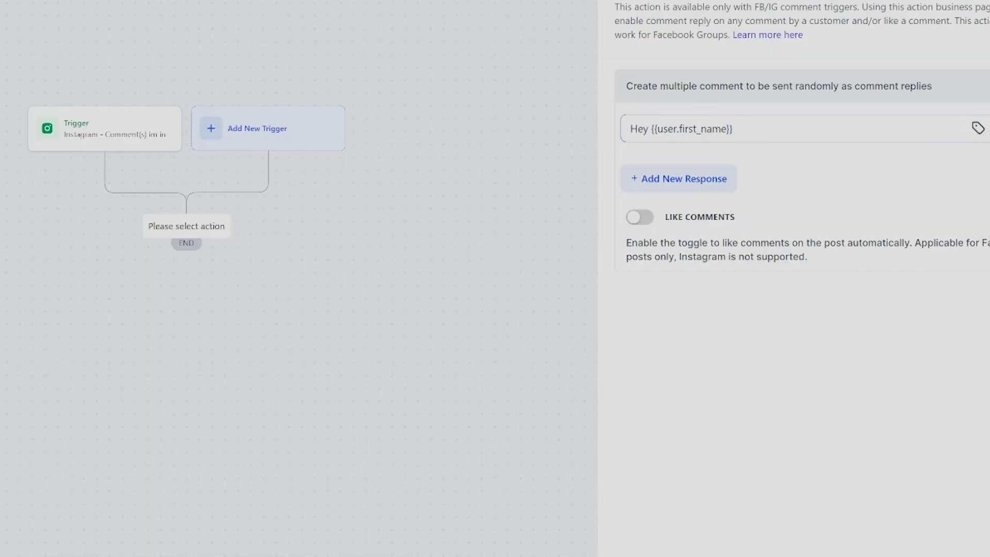
pyautogui.moveTo(732, 129); pyautogui.dragTo(651, 129)
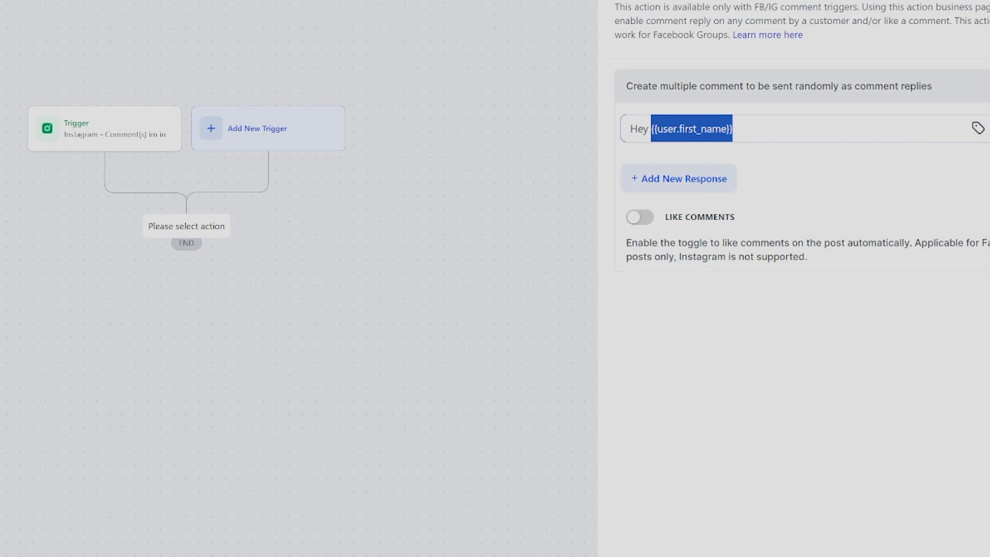
pyautogui.press('BackSpace')
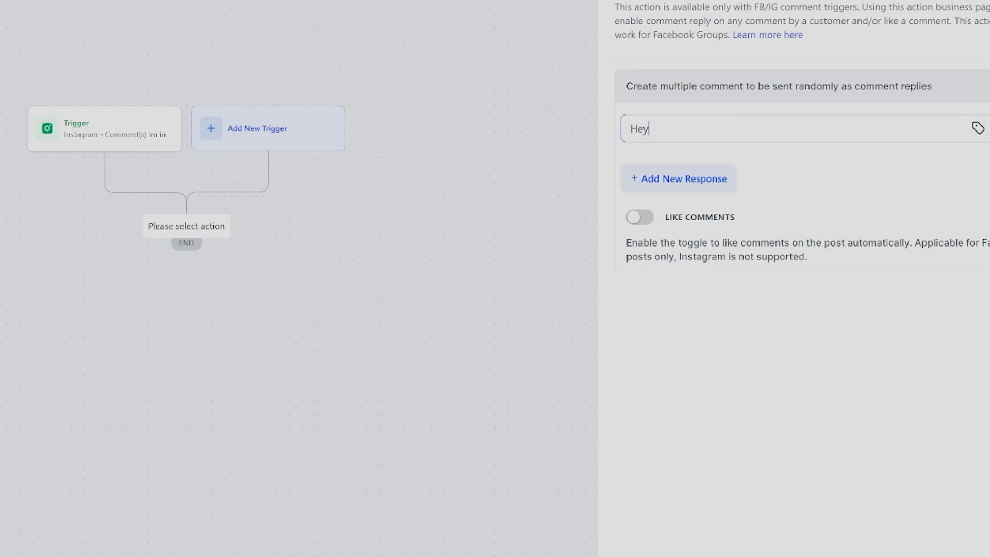
# Complete the Hey! reply with the pasted text thanking for the comment and asking whether the Instagram message arrived, and check its full wording.
pyautogui.write(',')
pyautogui.hotkey('ctrl', 'v')
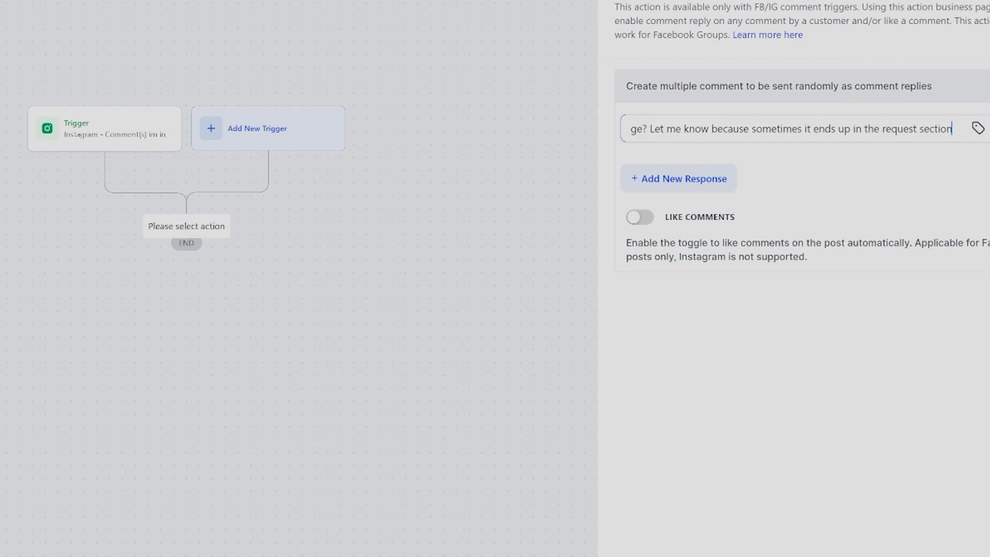
pyautogui.hotkey('ctrl', 'a')
pyautogui.click(742, 129)
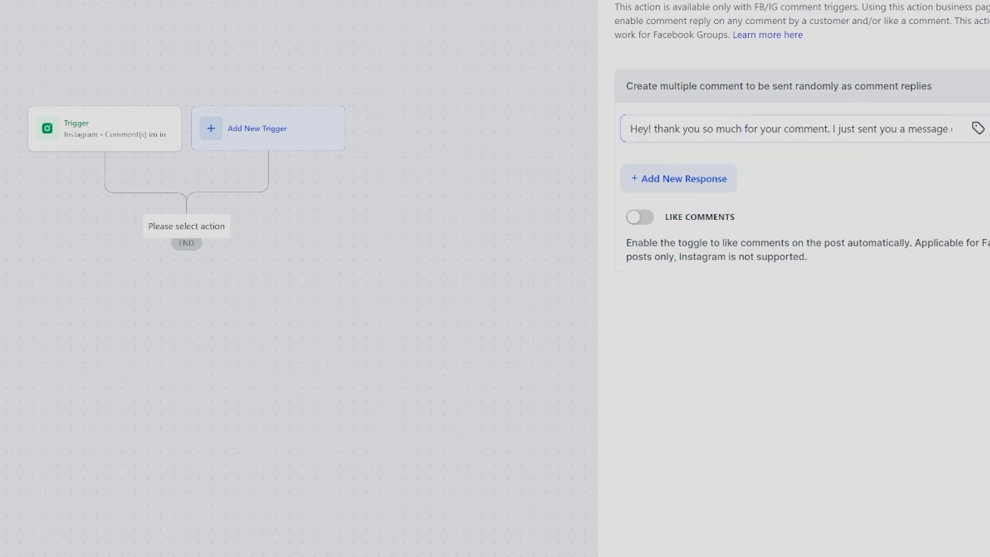
pyautogui.moveTo(837, 129); pyautogui.dragTo(952, 129)
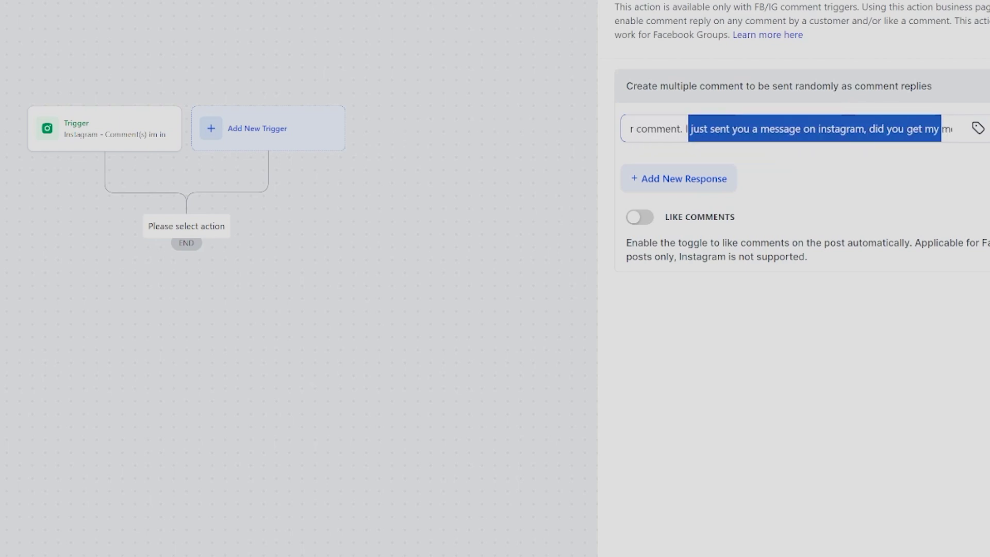
pyautogui.click(815, 129)
pyautogui.moveTo(802, 128); pyautogui.dragTo(865, 129)
pyautogui.hotkey('ctrl', 'a')
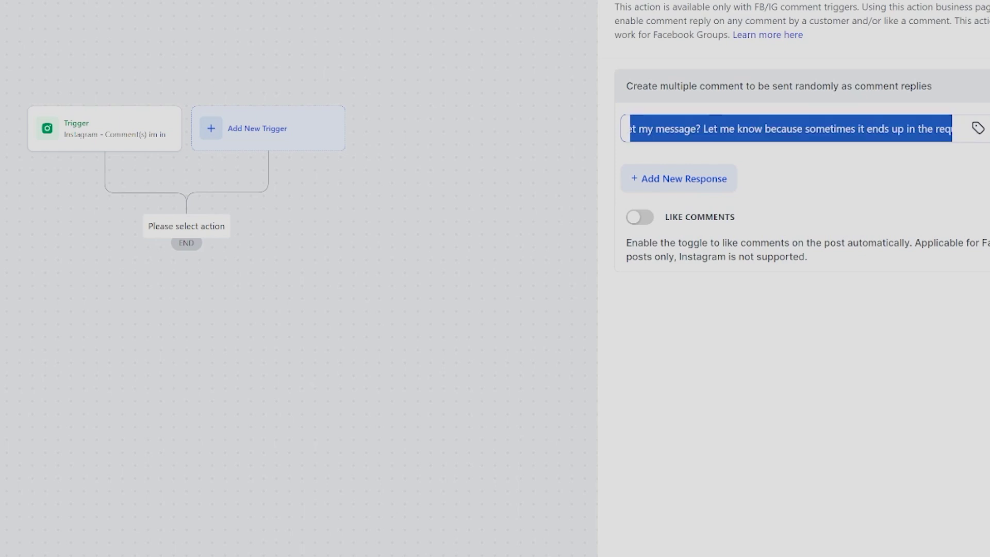
pyautogui.moveTo(736, 129); pyautogui.dragTo(951, 129)
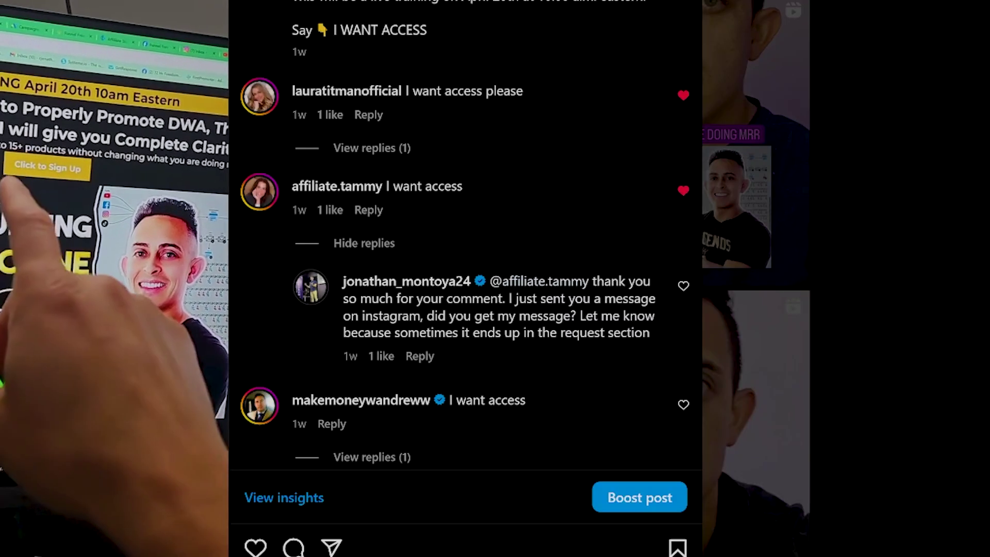
# On the Instagram post, circle the page's automatic reply under the I want access comment in red.
pyautogui.moveTo(360, 252)
pyautogui.mouseDown()
pyautogui.moveTo(685, 281)
pyautogui.moveTo(491, 250)
pyautogui.mouseUp()
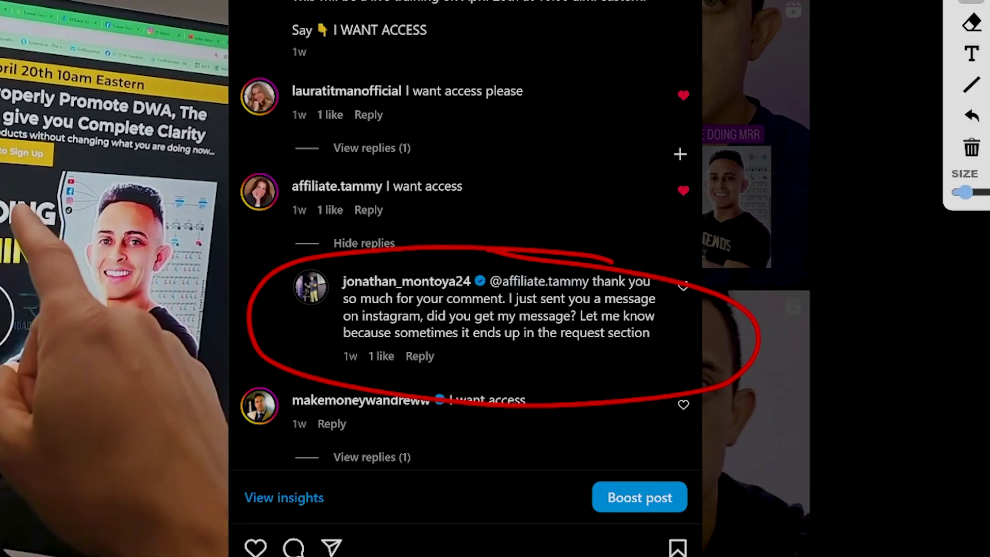
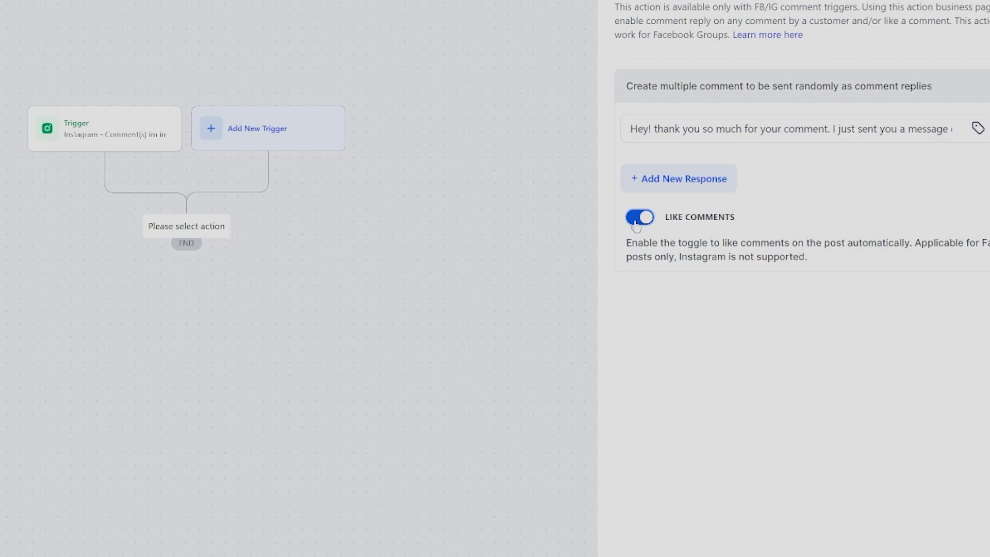
# Add a second response with the same pasted thank-you message, beginning with Hello,.
pyautogui.click(706, 180)
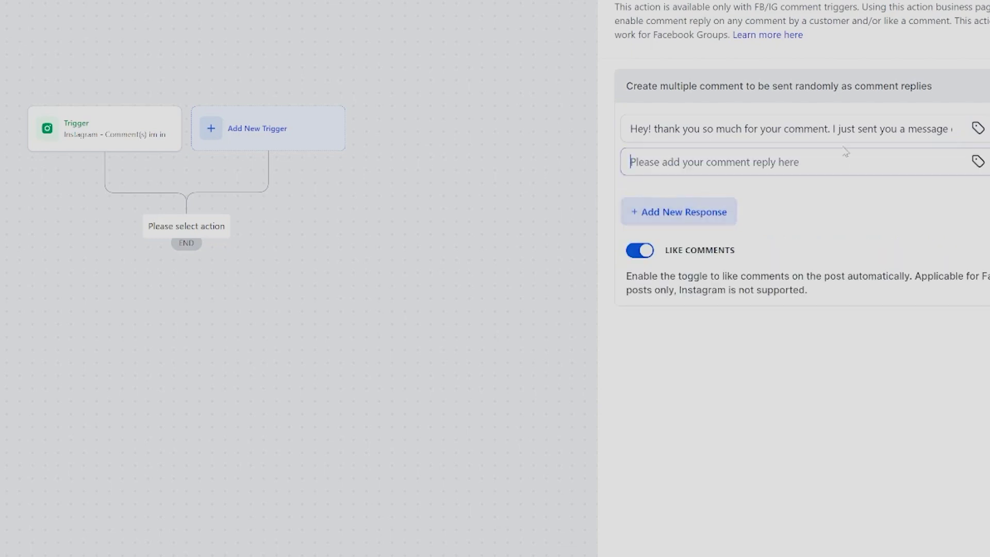
pyautogui.hotkey('ctrl', 'v')
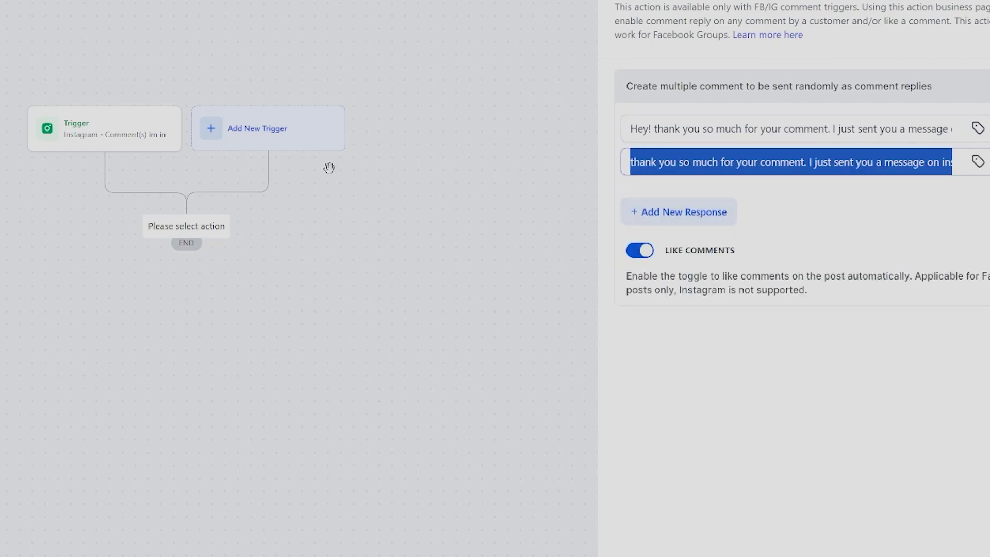
pyautogui.click(640, 161)
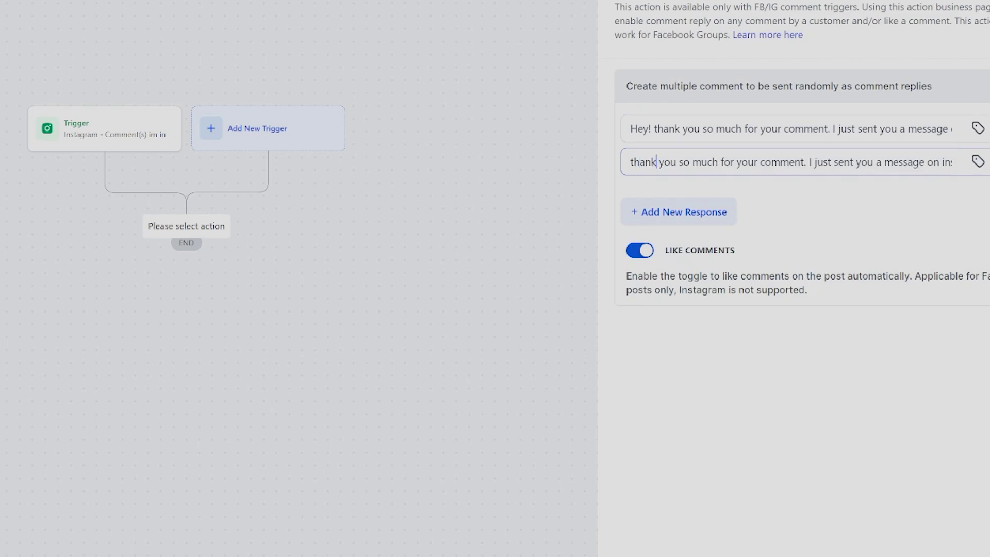
pyautogui.write('Hello,')
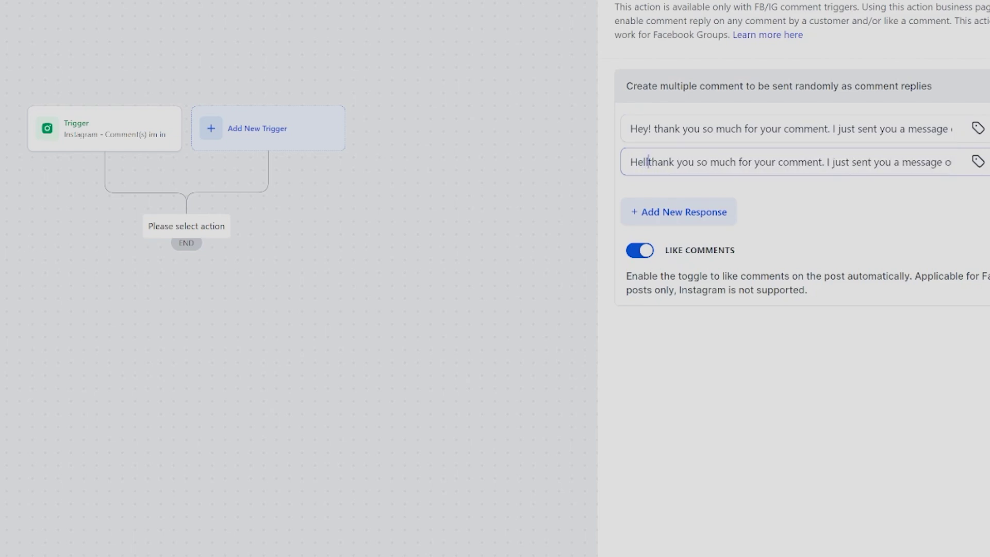
pyautogui.hotkey('ctrl', 'a')
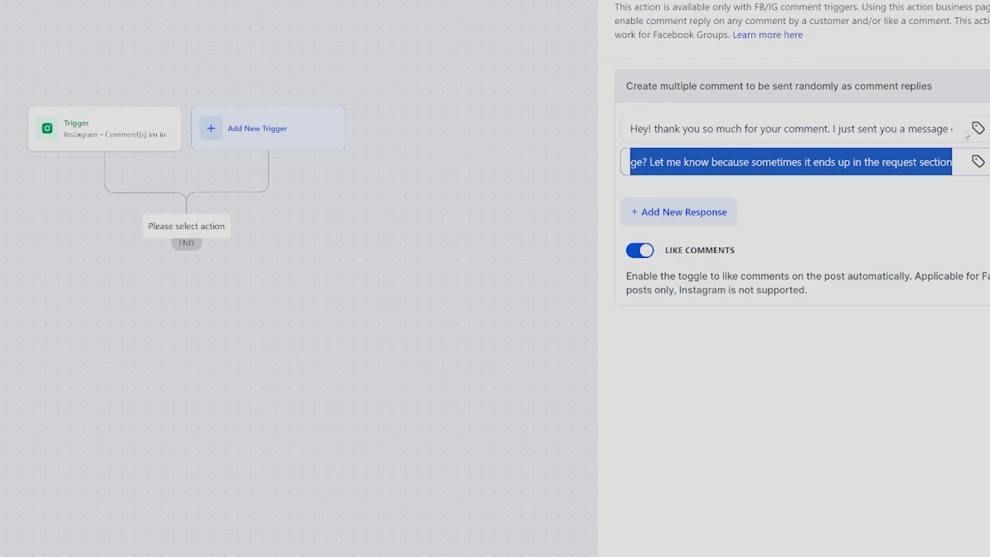
pyautogui.click(947, 162)
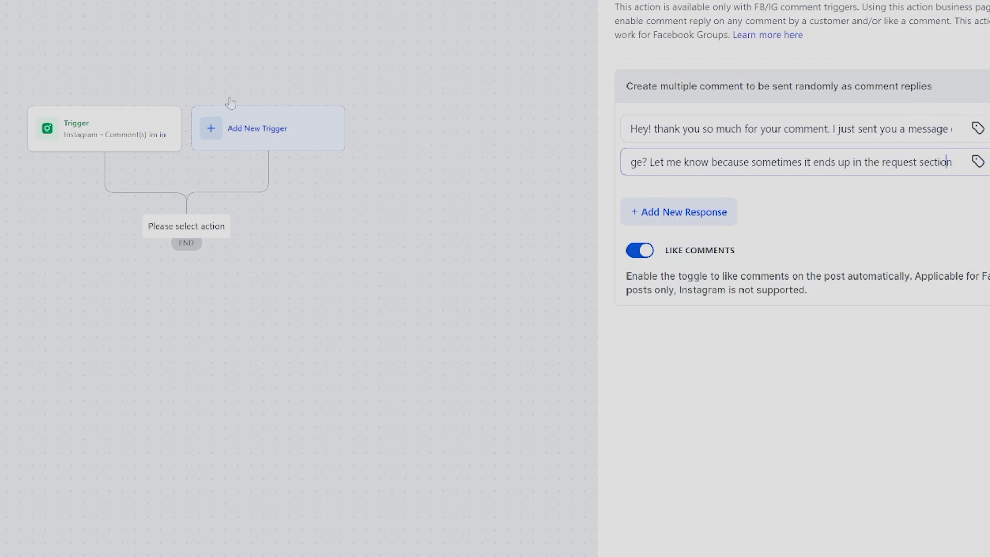
# Add a third response with the same message beginning with LETS GOOO!, and save the action.
pyautogui.click(678, 212)
pyautogui.hotkey('ctrl', 'v')
pyautogui.moveTo(951, 195); pyautogui.dragTo(647, 211)
pyautogui.click(645, 207)
pyautogui.write(':LEL')
pyautogui.write('SGOOO!')
pyautogui.press('Right')
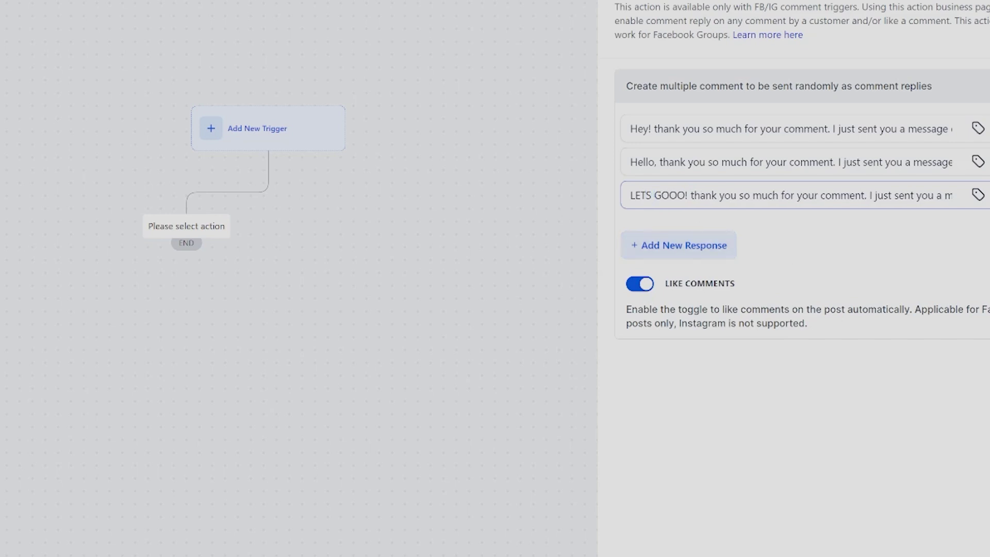
pyautogui.click(206, 270)
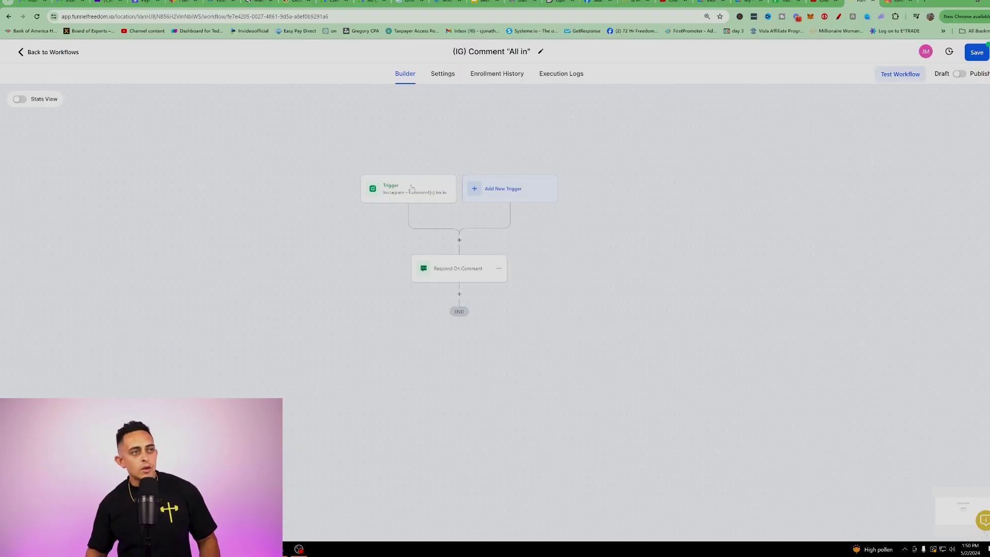
# Review the trigger and the replies in the Respond On Comment action.
pyautogui.click(425, 195)
pyautogui.press('Tab')
pyautogui.click(442, 276)
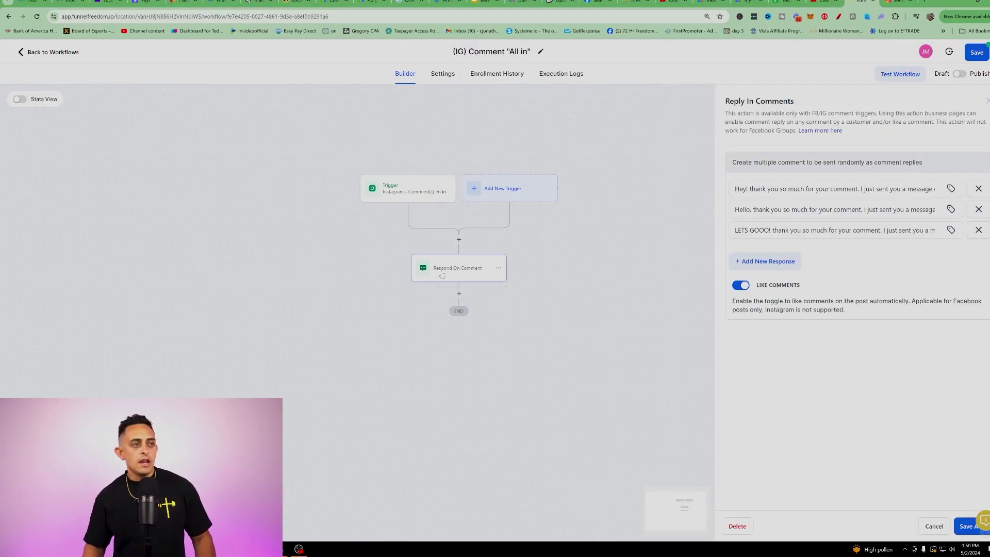
# Switch to the Instagram post and circle the I want access comment above the circled reply in red.
pyautogui.click(605, 315)
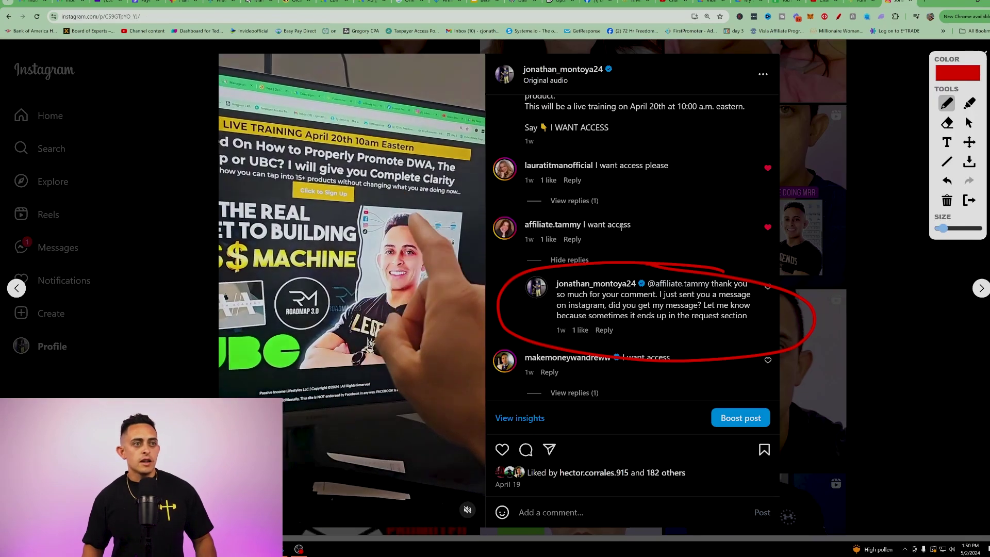
pyautogui.moveTo(608, 209)
pyautogui.mouseDown()
pyautogui.moveTo(652, 227)
pyautogui.moveTo(604, 210)
pyautogui.mouseUp()
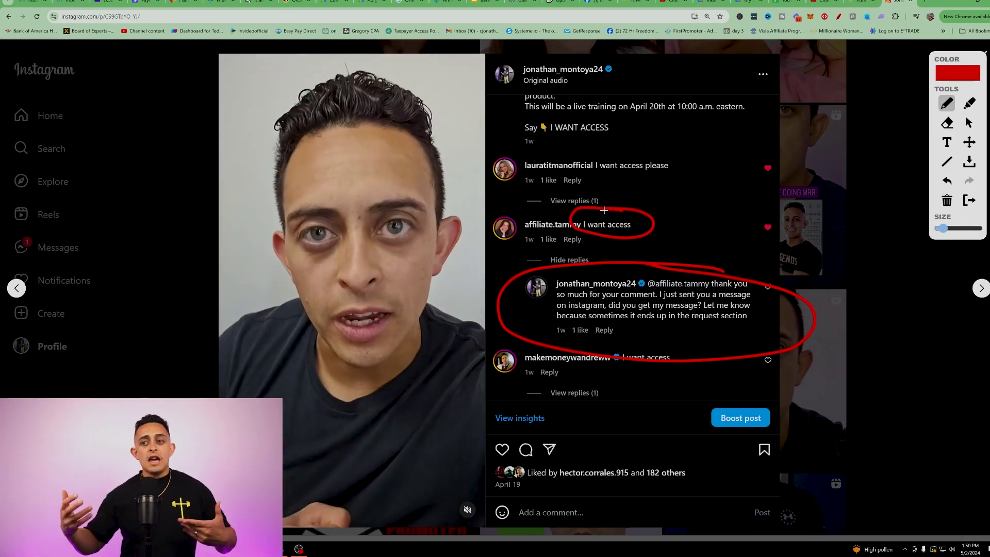
# Return to the Funnel Freedom workflow and add a second trigger of type Instagram - Comment(s) on a Post.
pyautogui.click(858, 2)
pyautogui.click(502, 193)
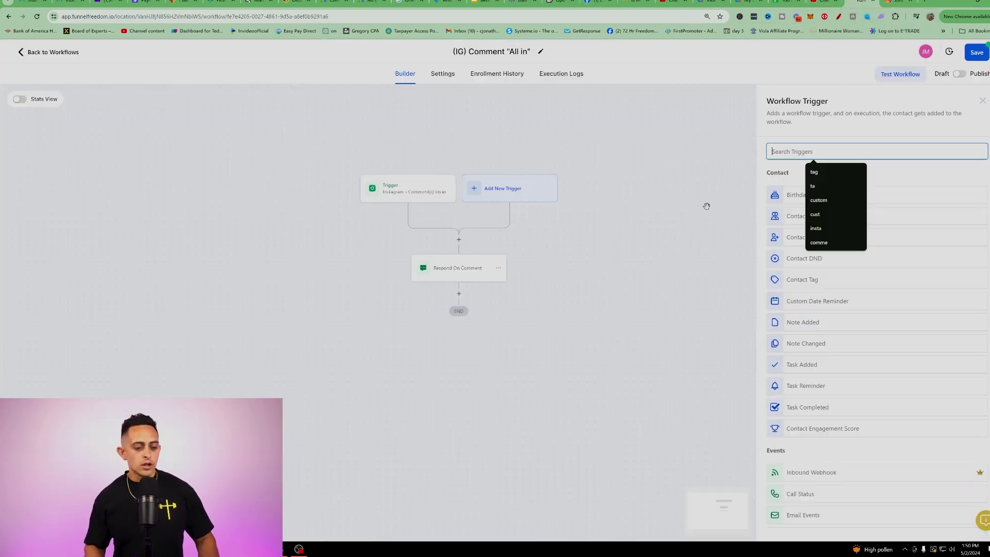
pyautogui.write('insta')
pyautogui.click(857, 187)
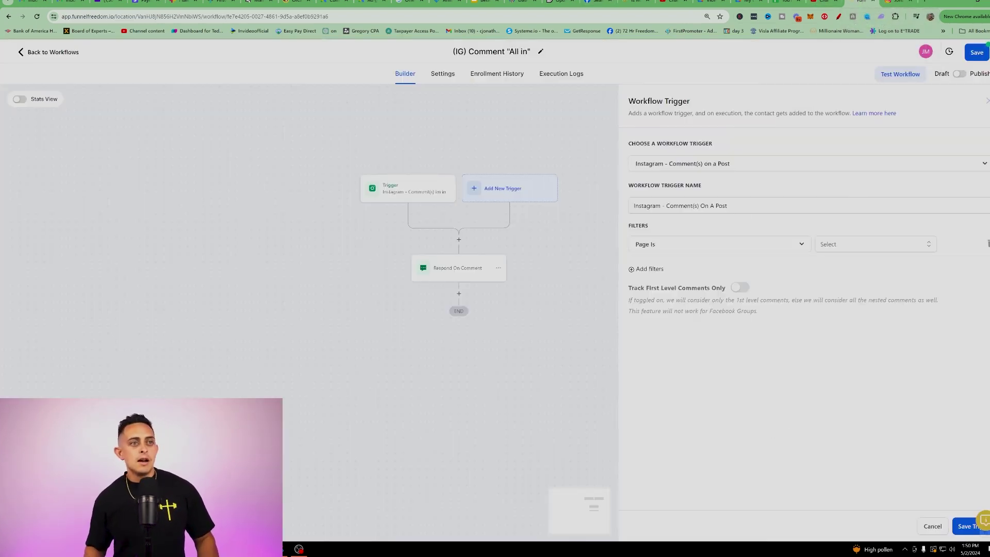
# Filter the new trigger by the connected page, Published Post and Contains Phrase "I want Access", and save the trigger.
pyautogui.click(855, 246)
pyautogui.click(850, 283)
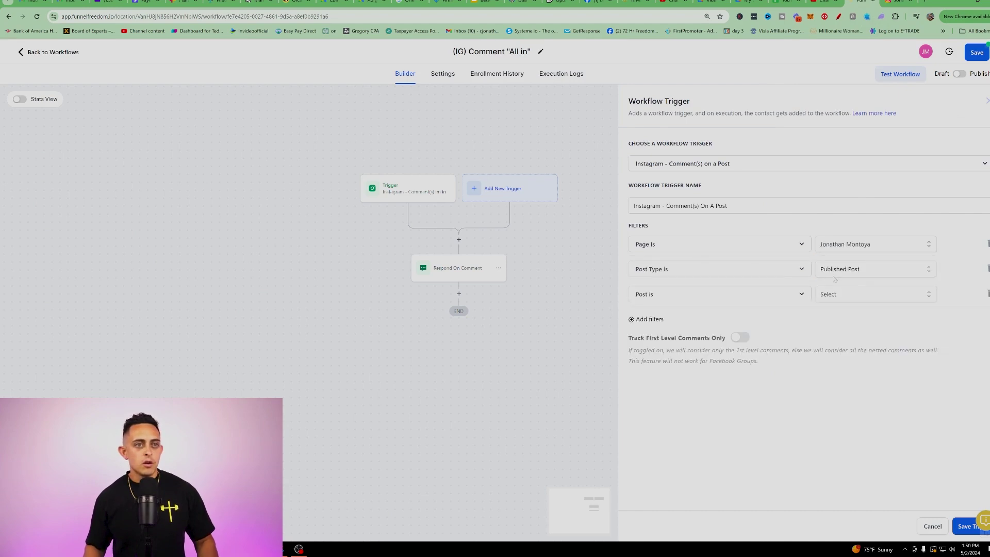
pyautogui.click(692, 293)
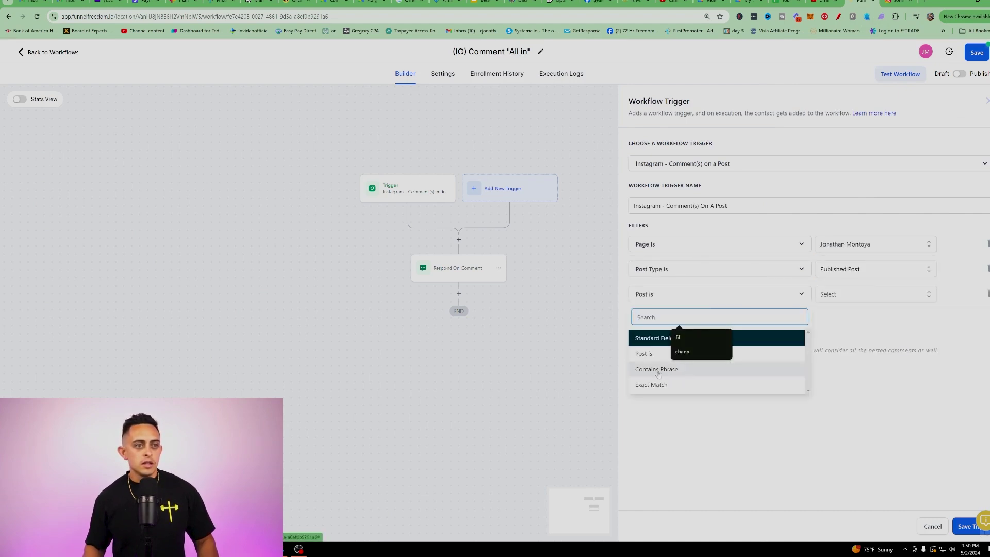
pyautogui.click(668, 373)
pyautogui.click(875, 294)
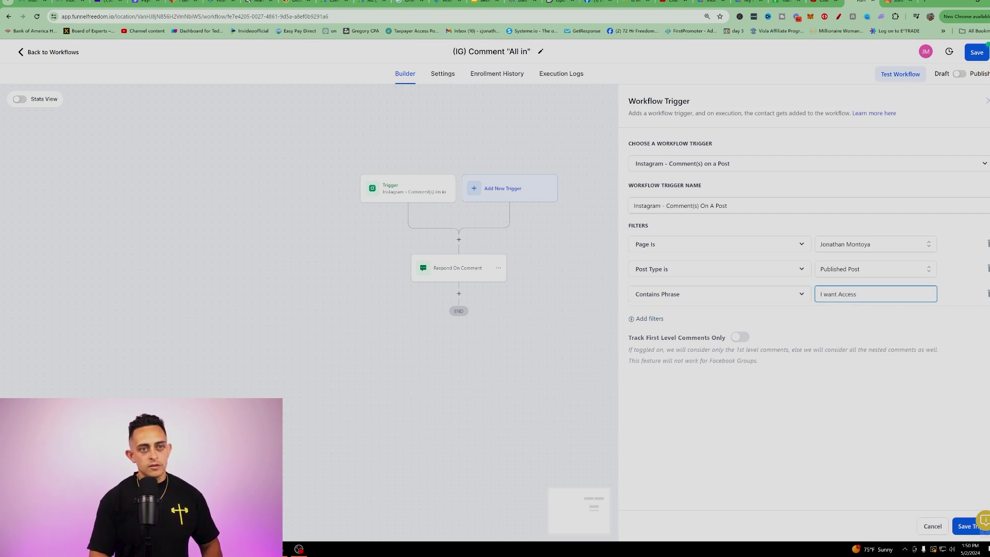
pyautogui.click(967, 528)
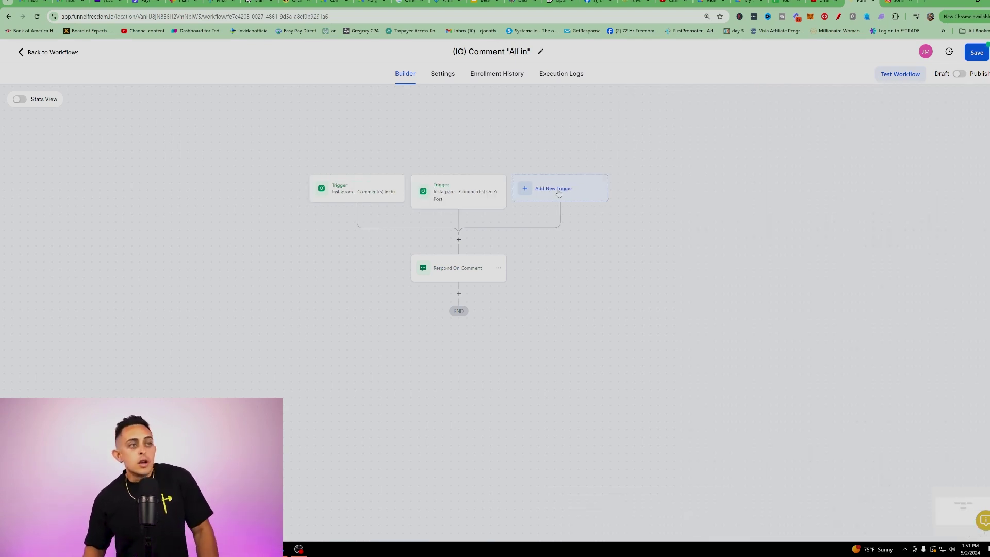
# Delete the second trigger, the one that contains the phrase "I want Access".
pyautogui.click(436, 195)
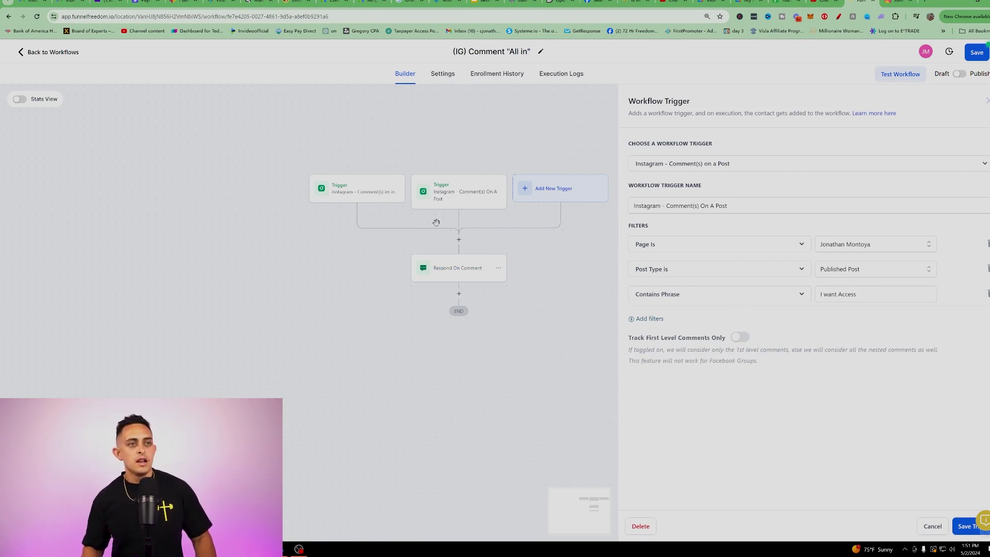
pyautogui.click(639, 526)
pyautogui.click(593, 316)
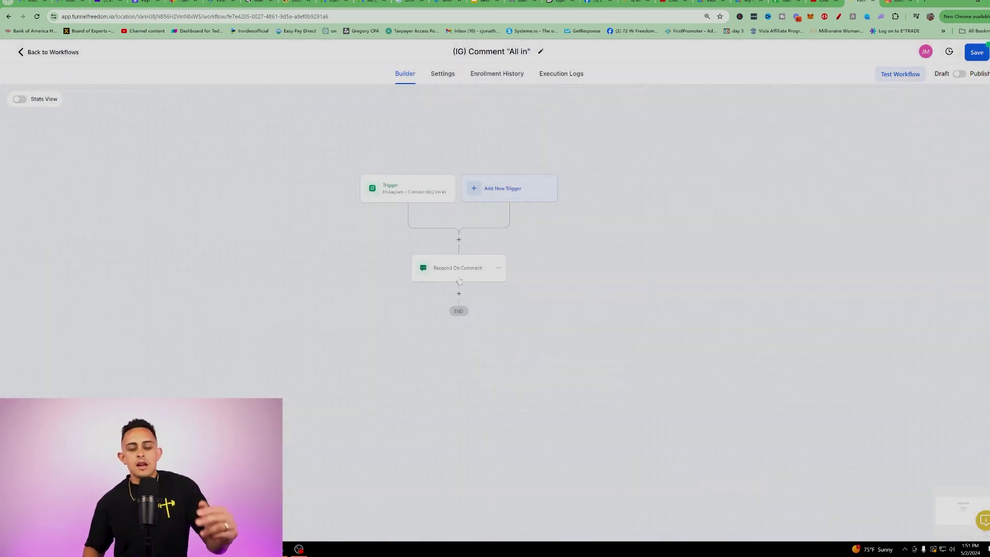
# Resave the Respond On Comment action with its three replies, and publish and save the workflow.
pyautogui.click(459, 279)
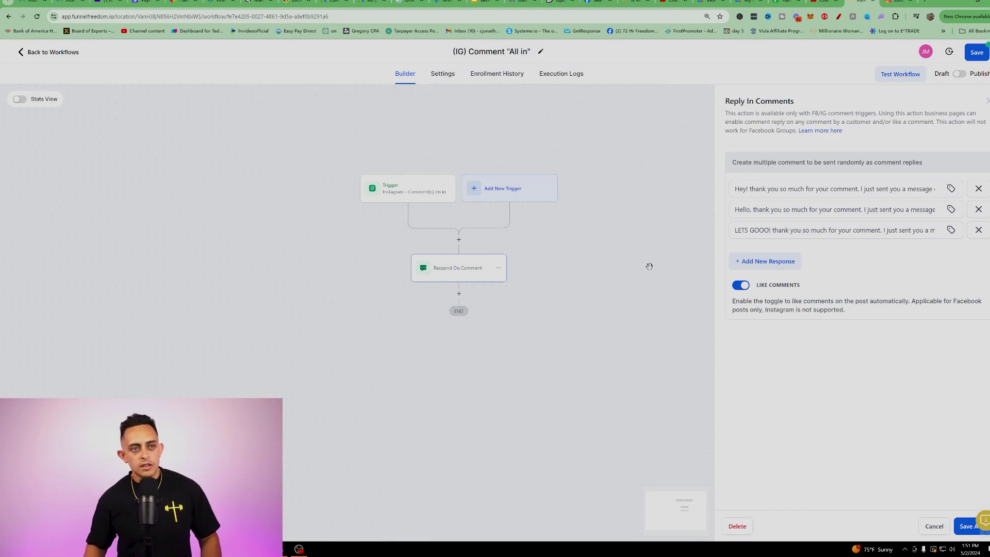
pyautogui.click(967, 526)
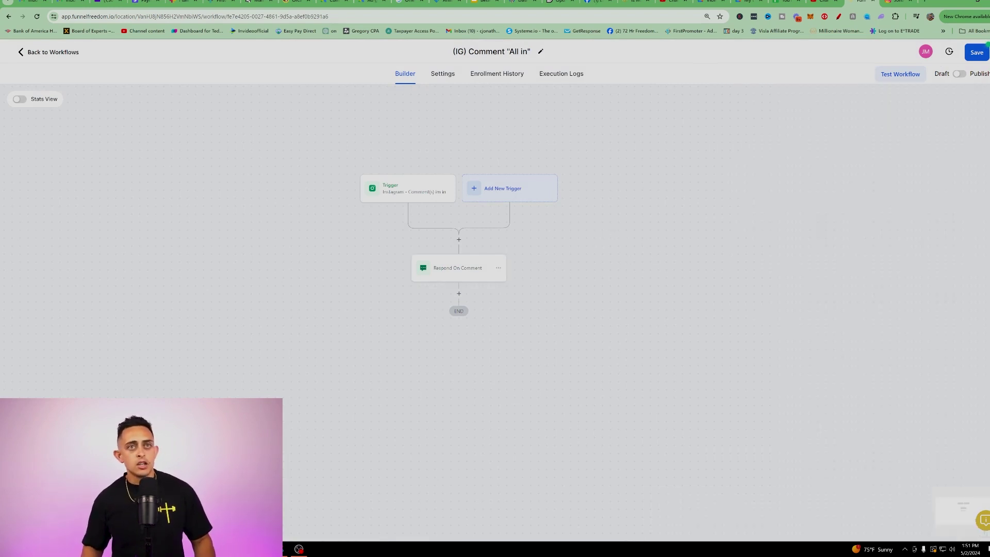
pyautogui.click(976, 52)
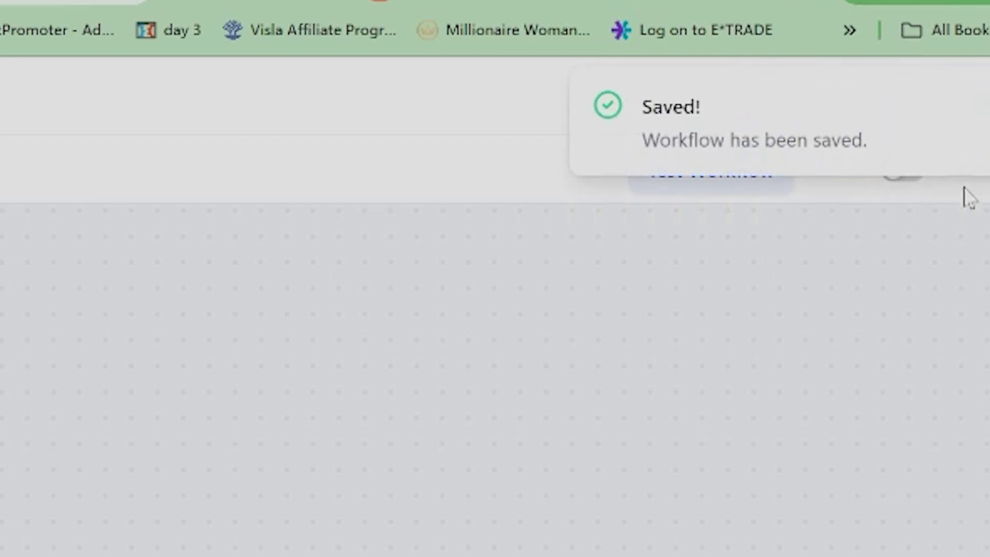
pyautogui.click(896, 176)
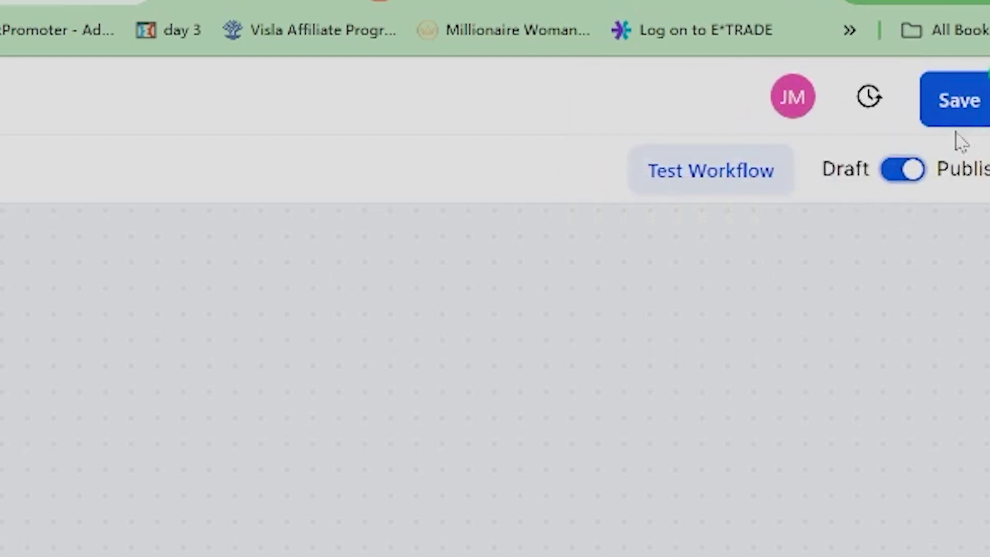
pyautogui.click(959, 108)
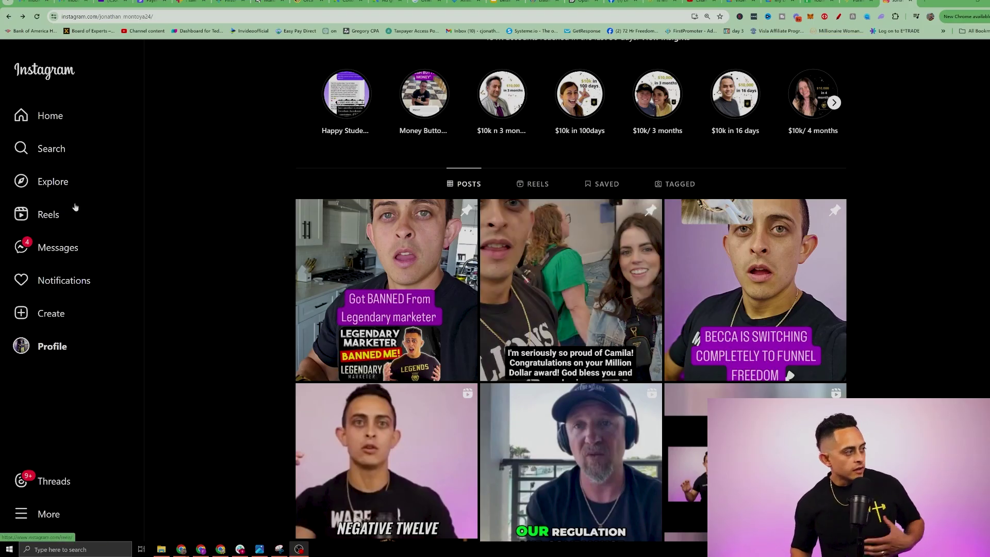
# On Instagram, open the post from the "Im in" comment notification and expand the reply under that comment.
pyautogui.click(70, 280)
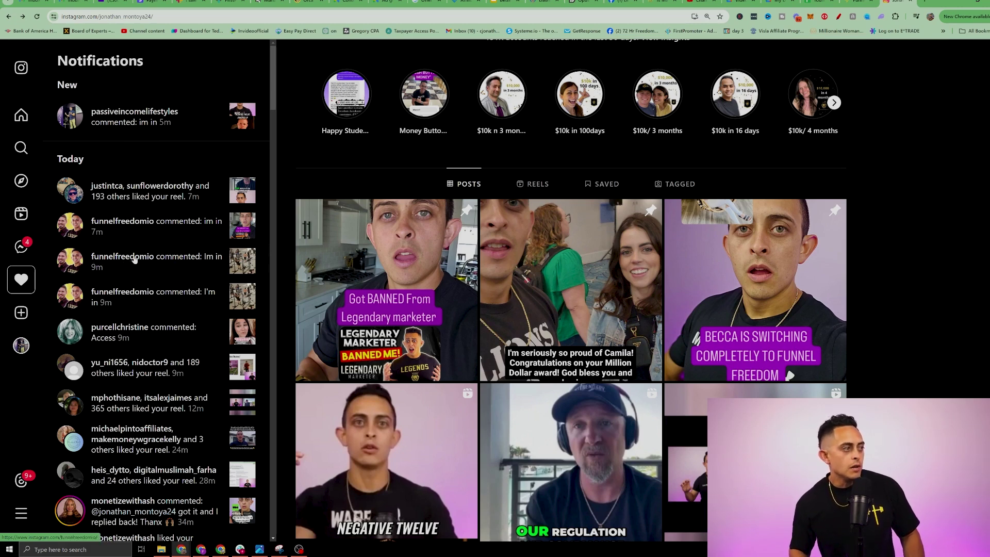
pyautogui.click(254, 265)
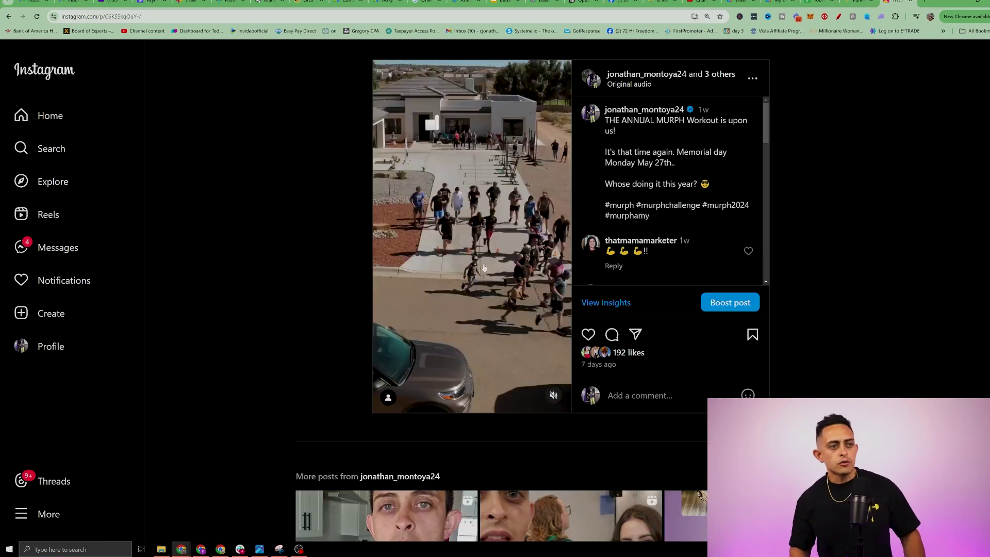
pyautogui.scroll(-7, 696, 188)
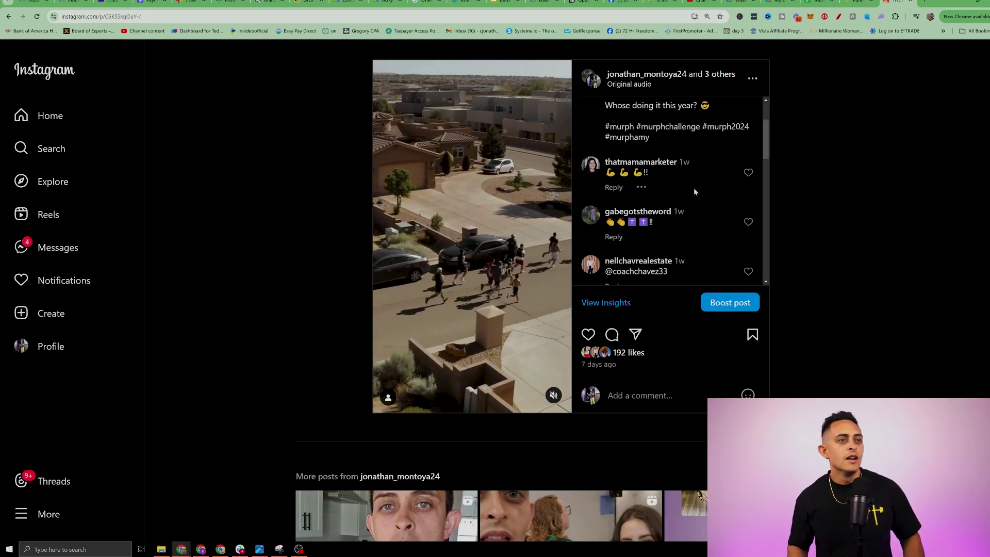
pyautogui.scroll(-1, 644, 189)
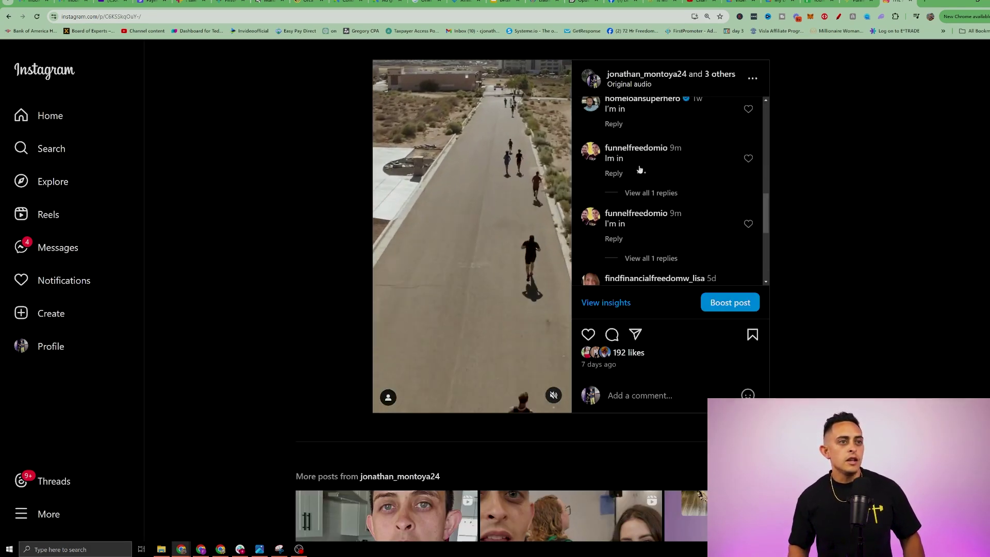
pyautogui.click(651, 193)
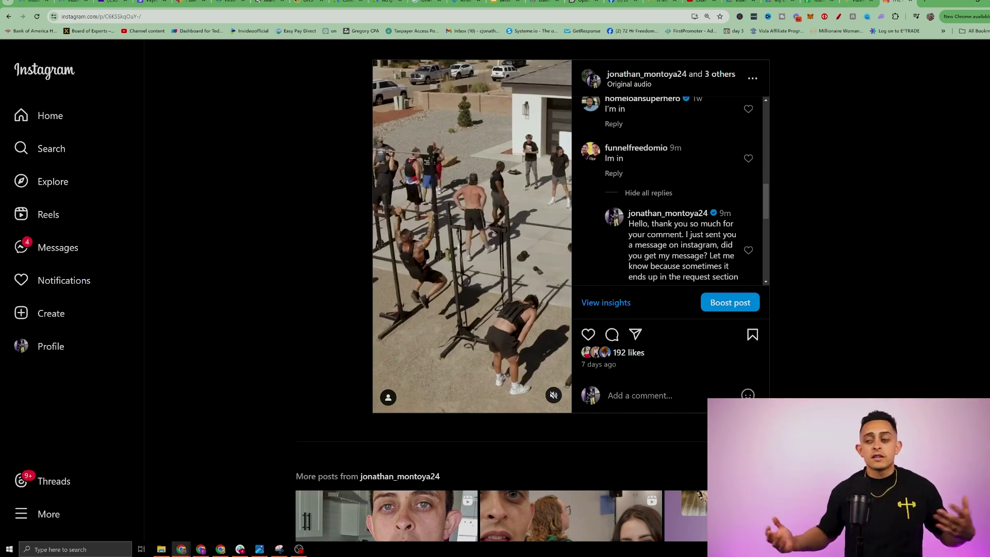
# Expand the reply under the "I'm in" comment and compare its wording with the reply to "Im in".
pyautogui.scroll(-3, 626, 220)
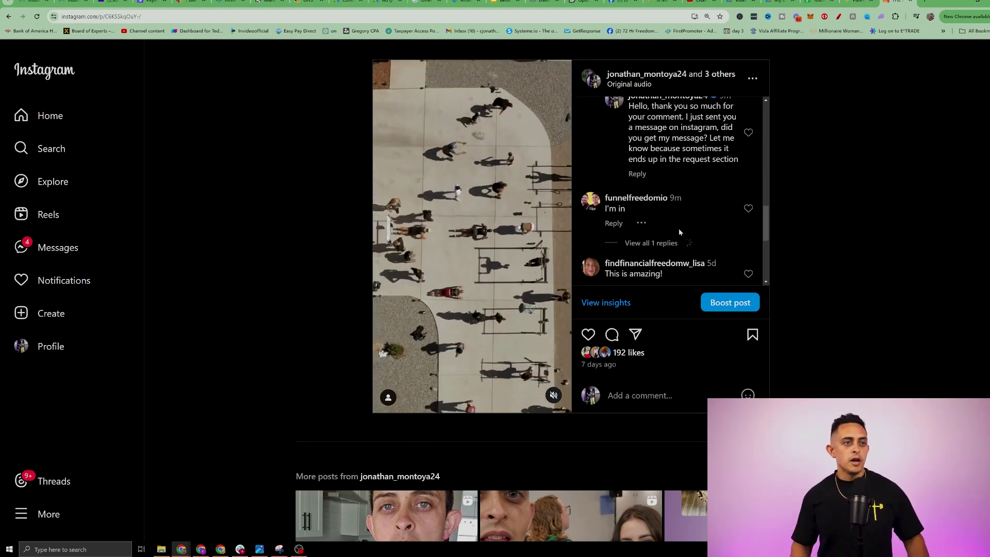
pyautogui.click(665, 243)
pyautogui.scroll(-1, 680, 229)
pyautogui.scroll(2, 677, 252)
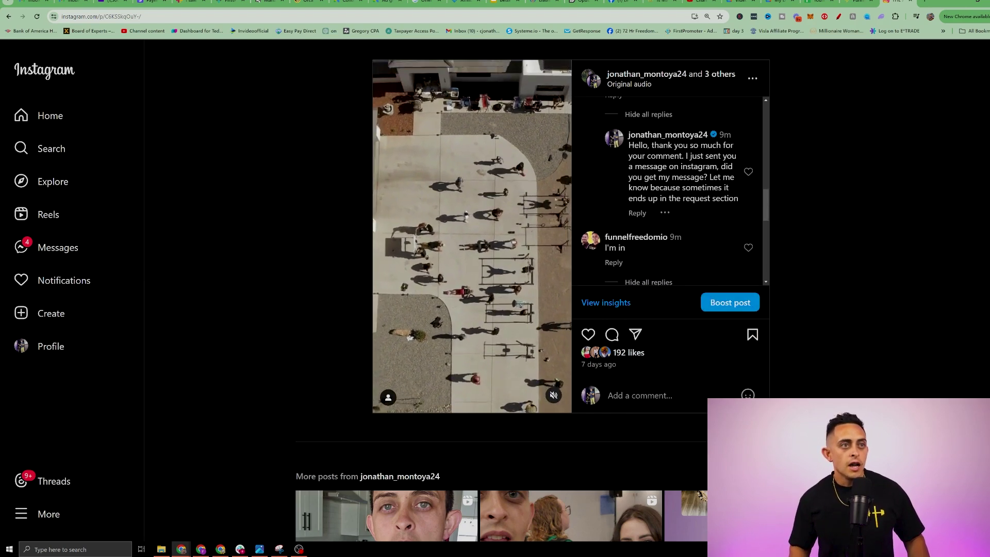
pyautogui.moveTo(629, 145); pyautogui.dragTo(655, 145)
pyautogui.scroll(-2, 670, 195)
pyautogui.moveTo(629, 195); pyautogui.dragTo(653, 195)
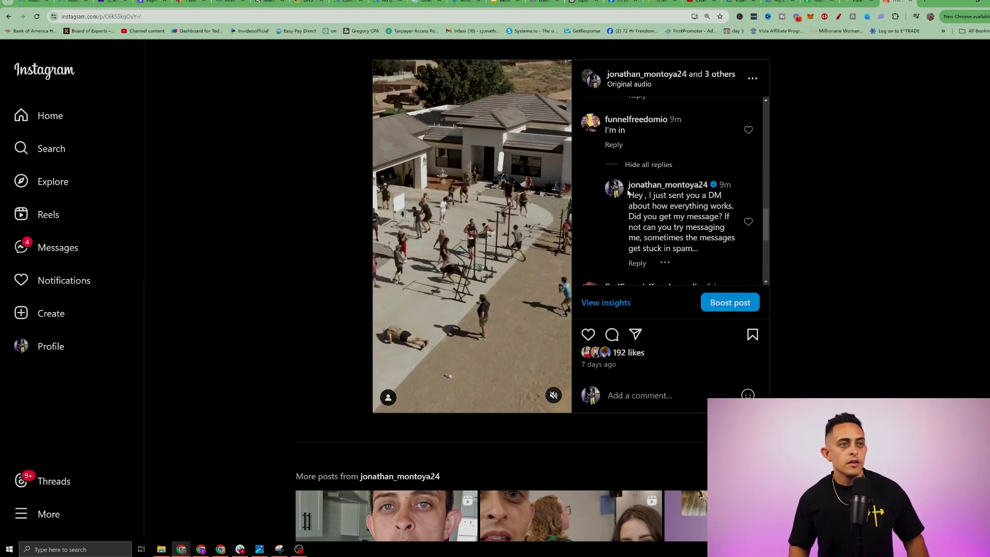
pyautogui.scroll(2, 671, 206)
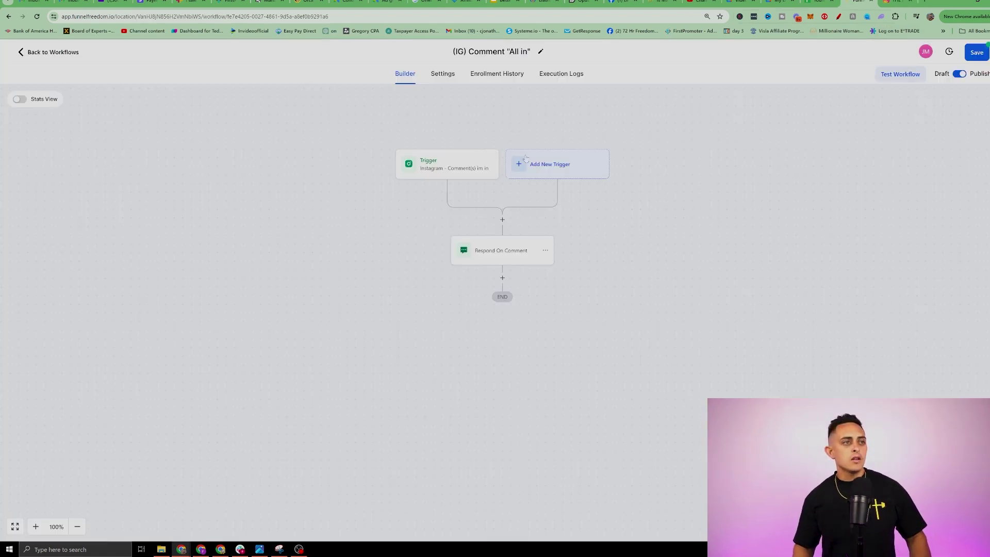
# Return to the Funnel Freedom workflow and examine the "im in" phrase filter in the existing trigger.
pyautogui.click(453, 171)
pyautogui.hotkey('ctrl', '+')
pyautogui.hotkey('ctrl', '+')
pyautogui.hotkey('ctrl', '+')
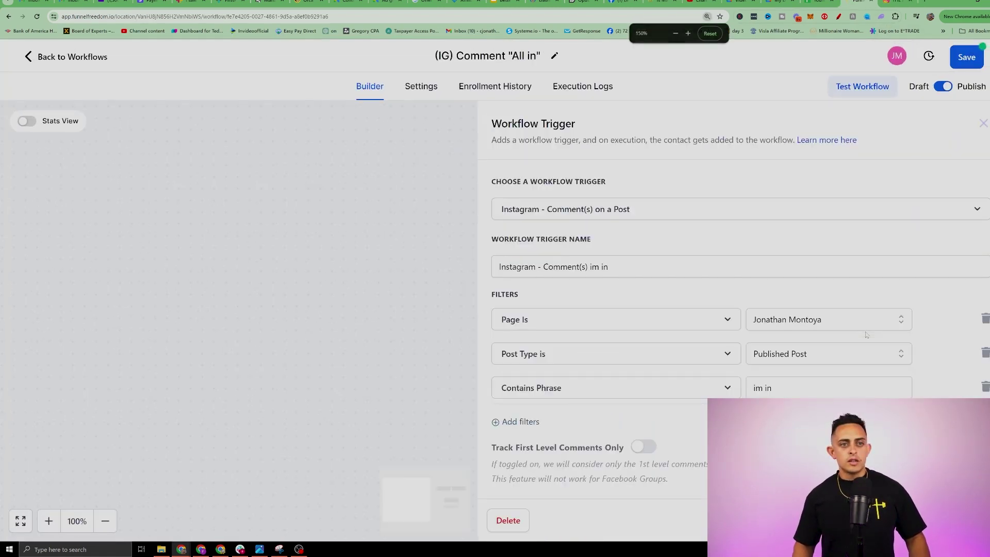
pyautogui.tripleClick(765, 384)
pyautogui.write('im in')
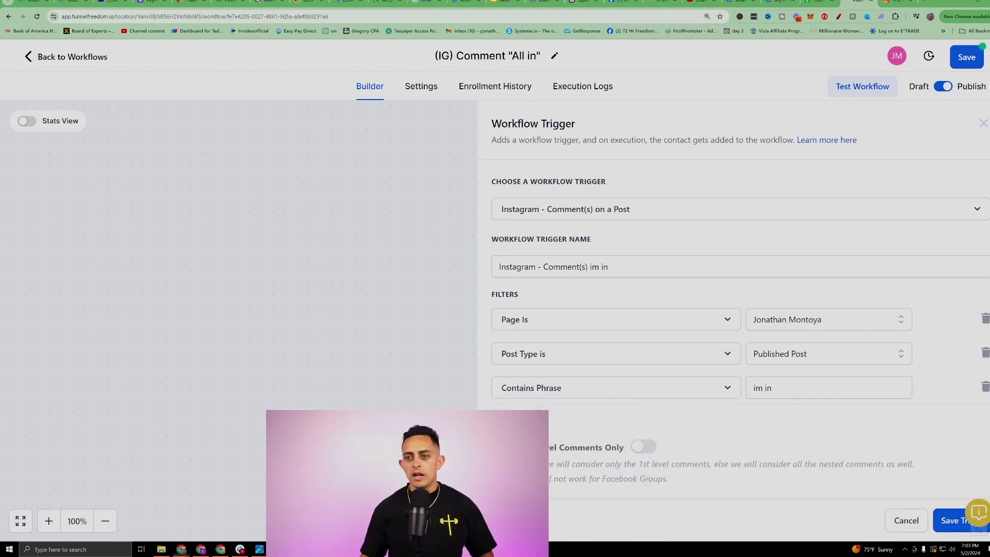
pyautogui.click(446, 228)
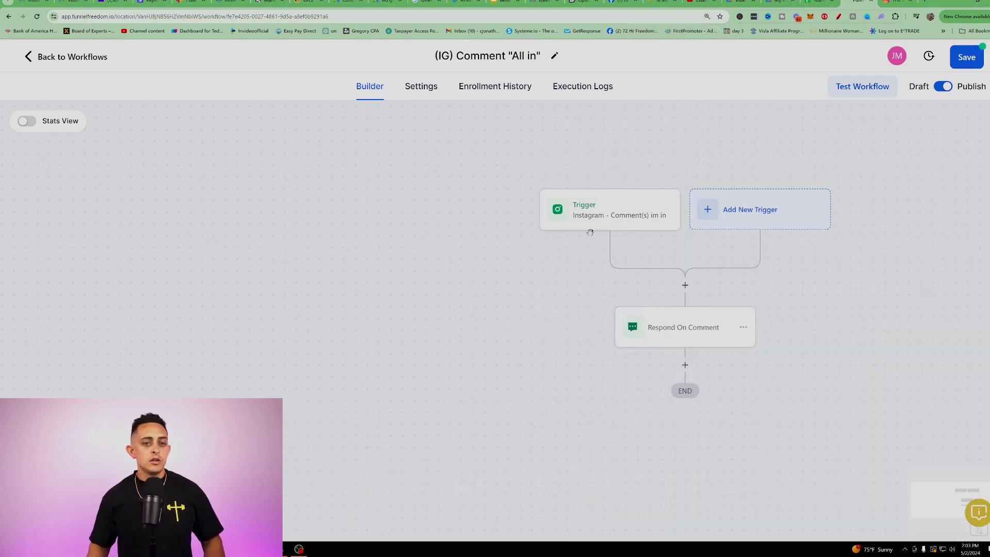
# Add a second Instagram - Comment(s) on a Post trigger filtered by the connected page and Published Post.
pyautogui.moveTo(768, 266); pyautogui.dragTo(572, 246)
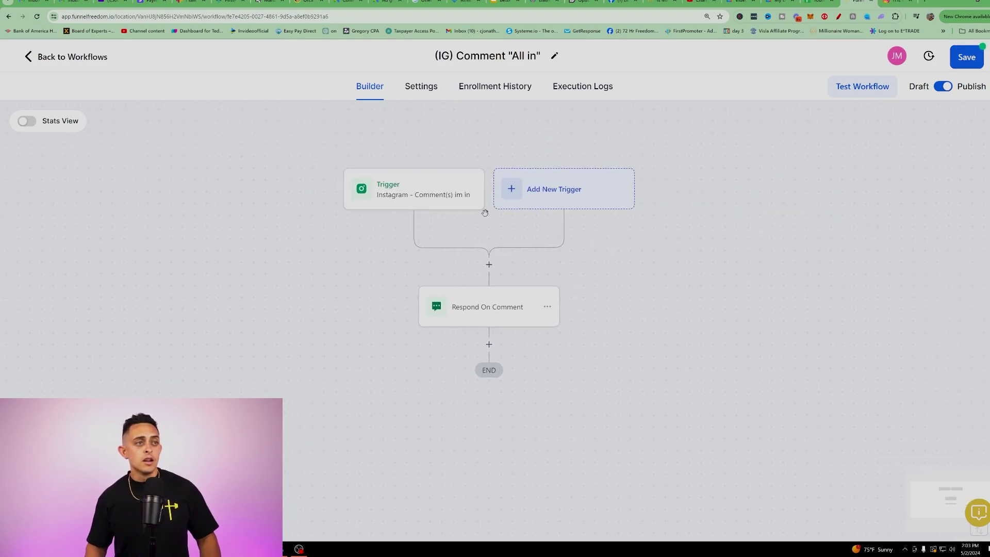
pyautogui.click(536, 198)
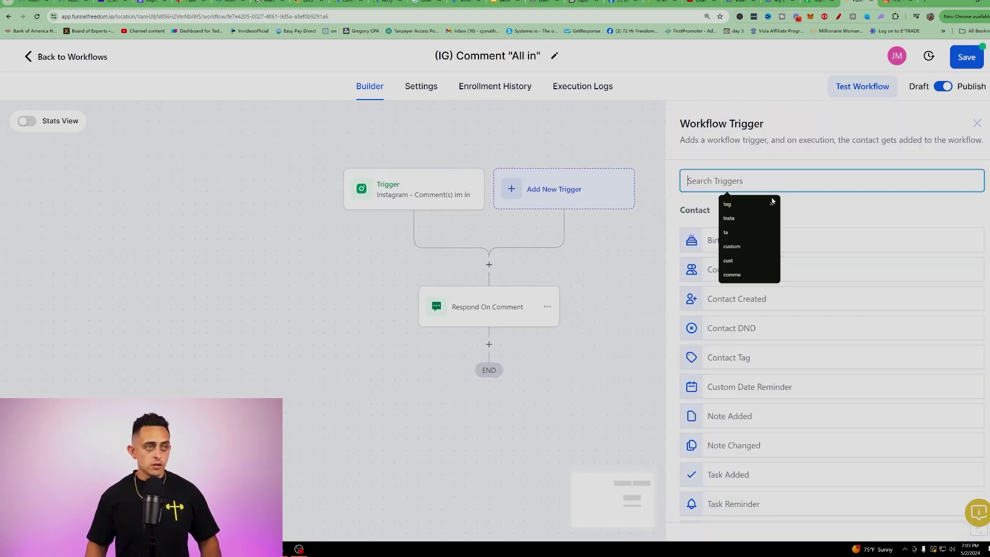
pyautogui.write('inst')
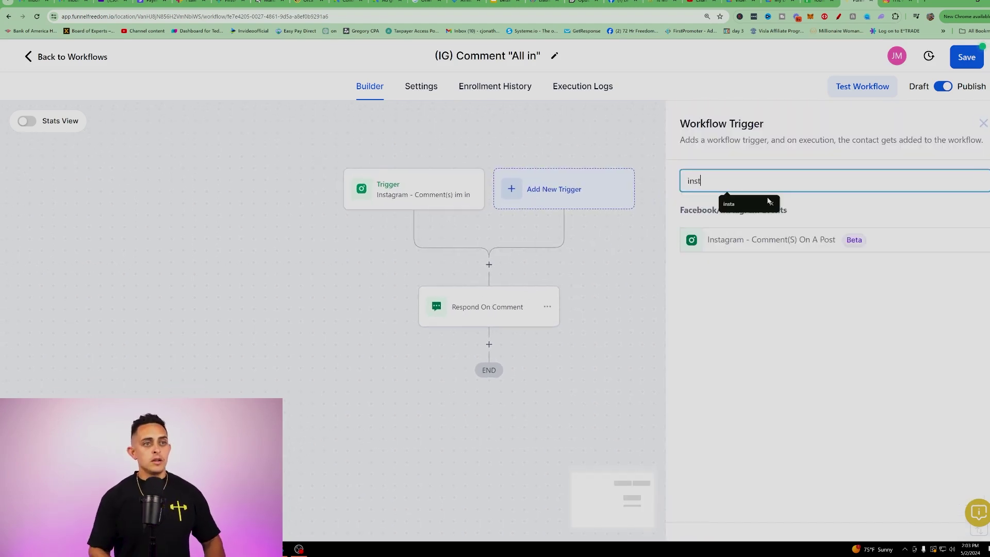
pyautogui.click(797, 241)
pyautogui.click(784, 319)
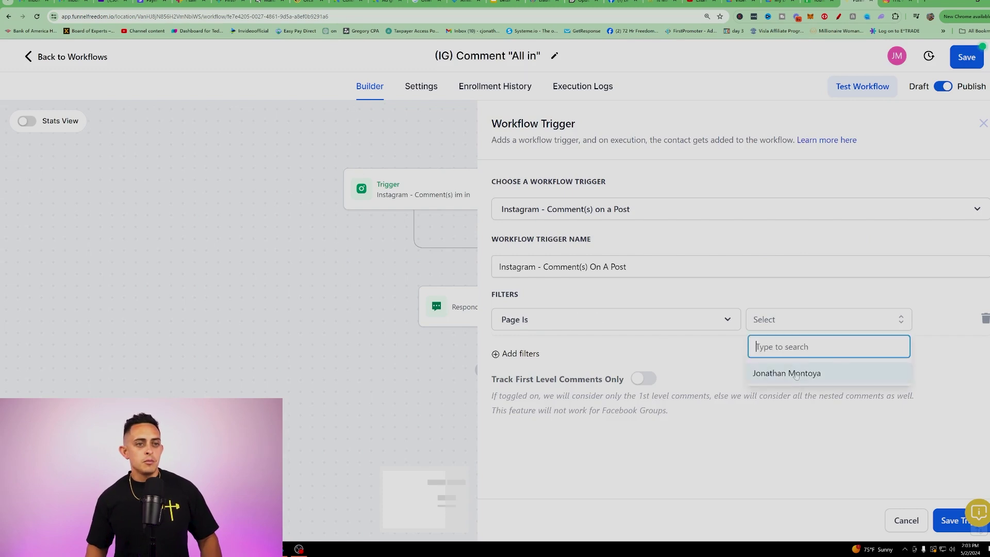
pyautogui.click(783, 372)
pyautogui.click(804, 388)
pyautogui.click(804, 388)
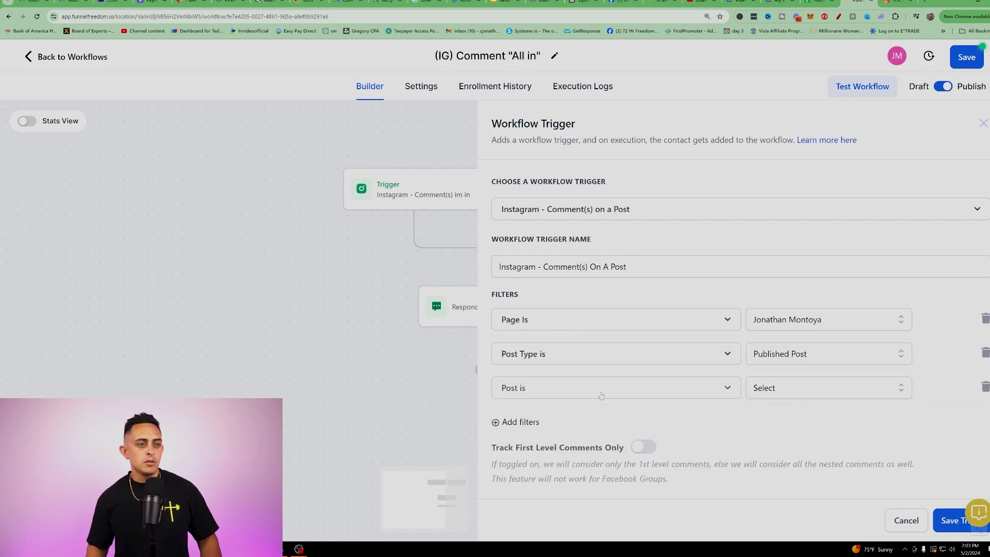
# Set the new trigger's third filter to Contains Phrase "I'm in" and save the trigger.
pyautogui.click(605, 392)
pyautogui.click(512, 492)
pyautogui.click(755, 390)
pyautogui.write("I'm in")
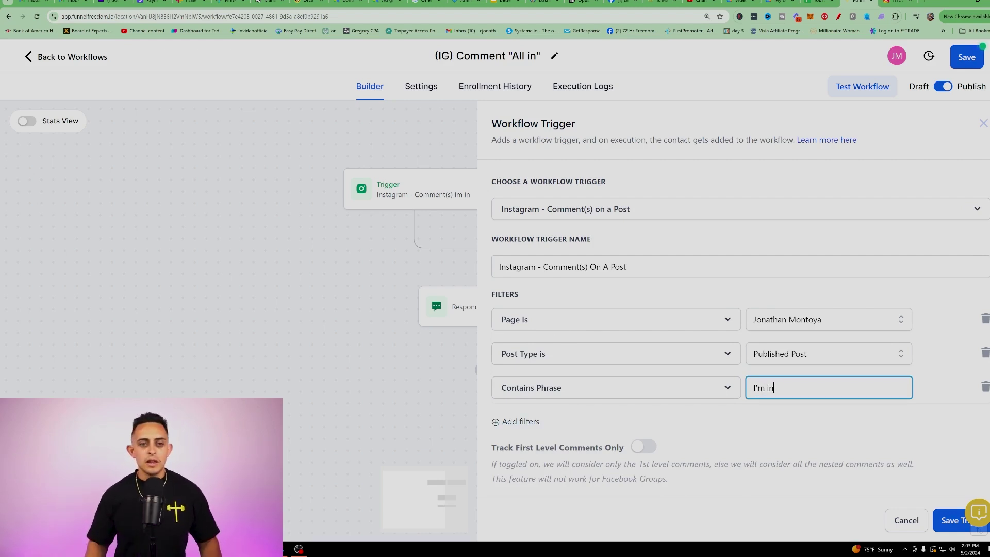
pyautogui.click(948, 518)
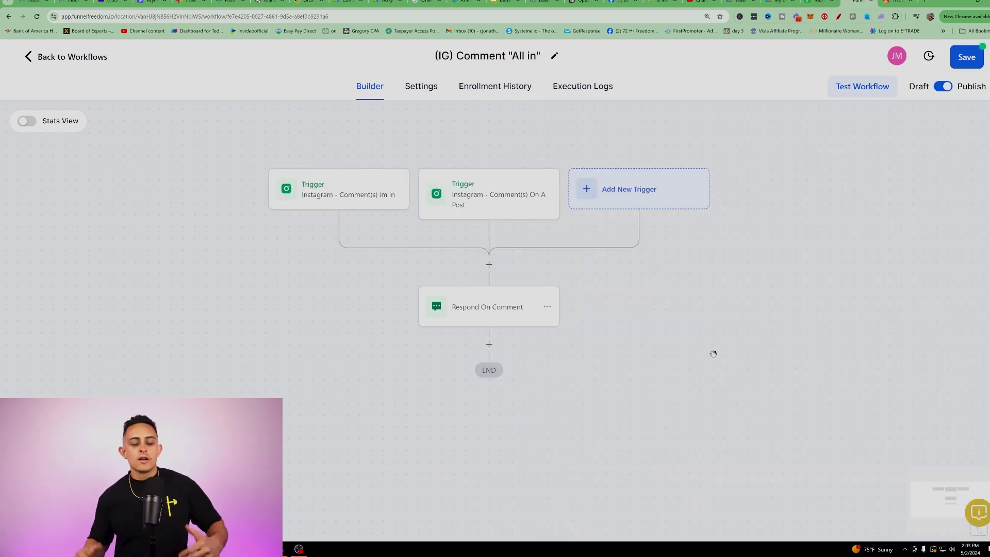
# Compare the Contains Phrase filters of the two Instagram comment triggers, with and without the apostrophe.
pyautogui.click(361, 184)
pyautogui.moveTo(773, 387); pyautogui.dragTo(739, 393)
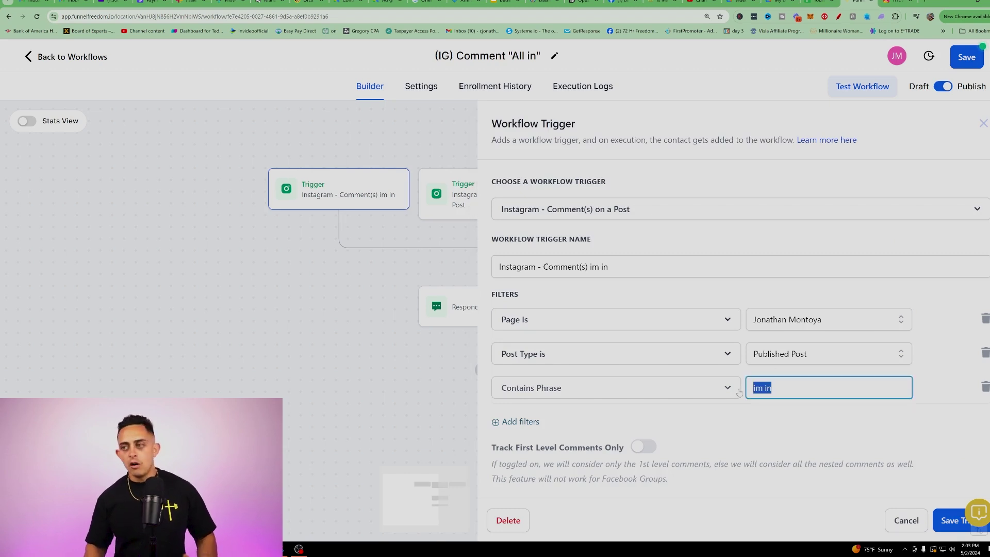
pyautogui.click(945, 521)
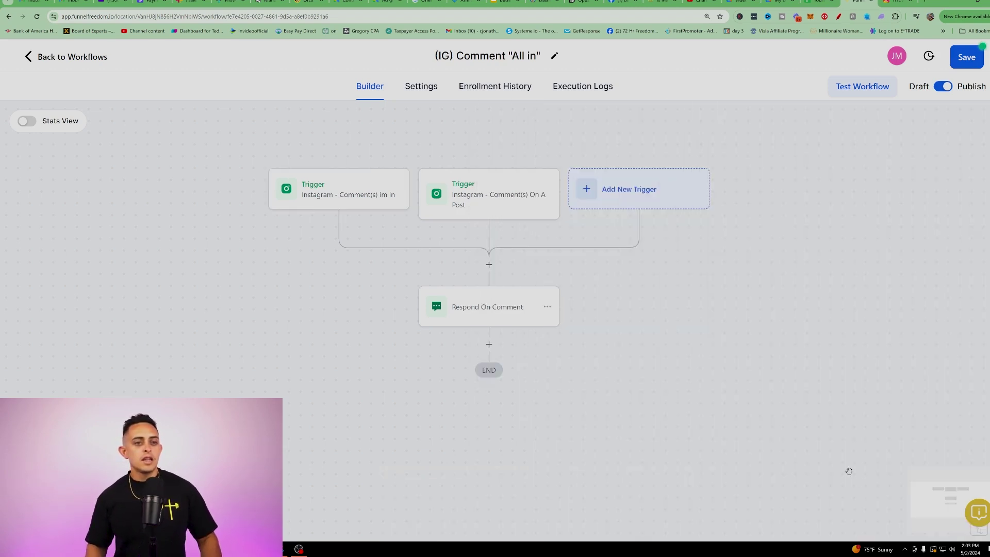
pyautogui.click(492, 178)
pyautogui.click(756, 388)
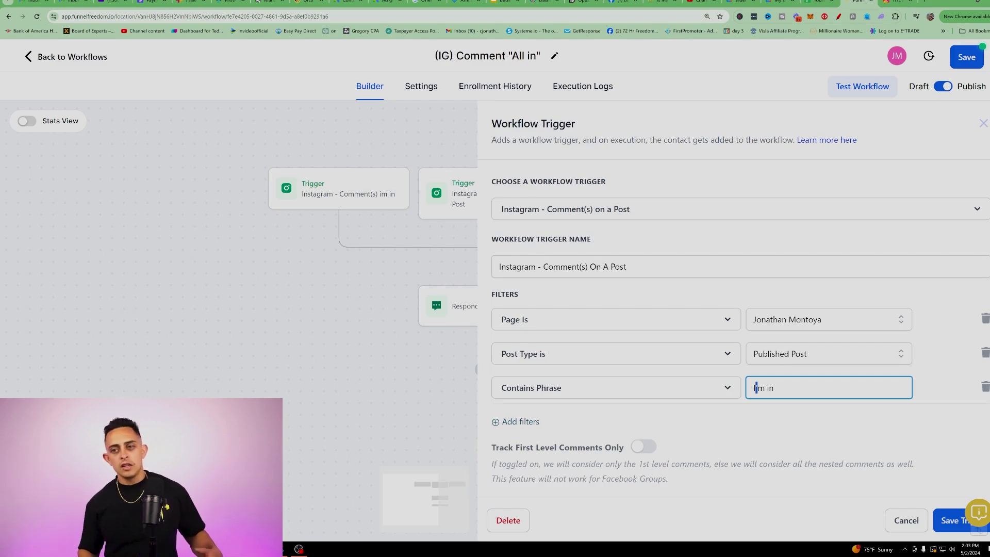
pyautogui.click(917, 525)
# Switch to the Instagram post and check the automatic reply under the "Im in" comment.
pyautogui.scroll(-2, 742, 307)
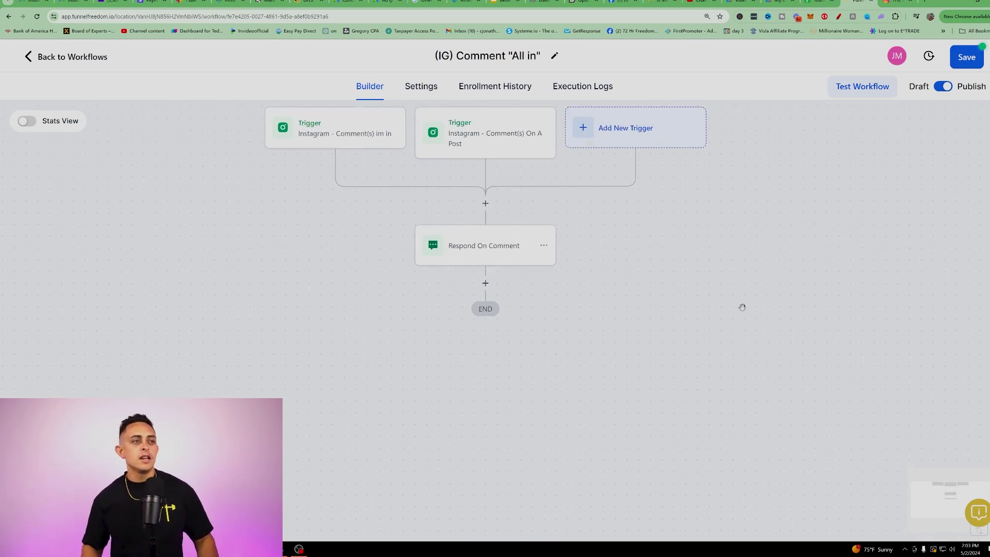
pyautogui.click(894, 4)
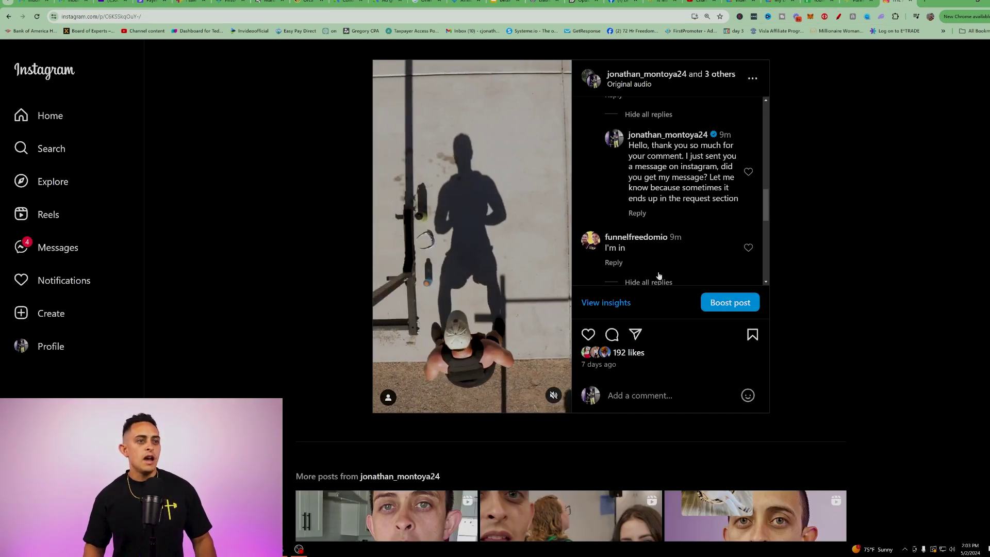
pyautogui.tripleClick(681, 212)
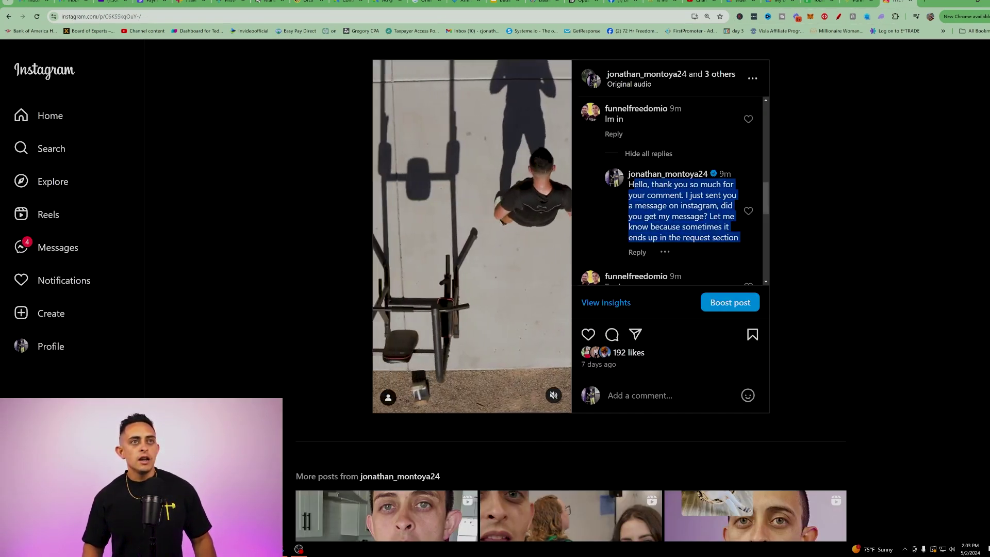
pyautogui.moveTo(848, 3)
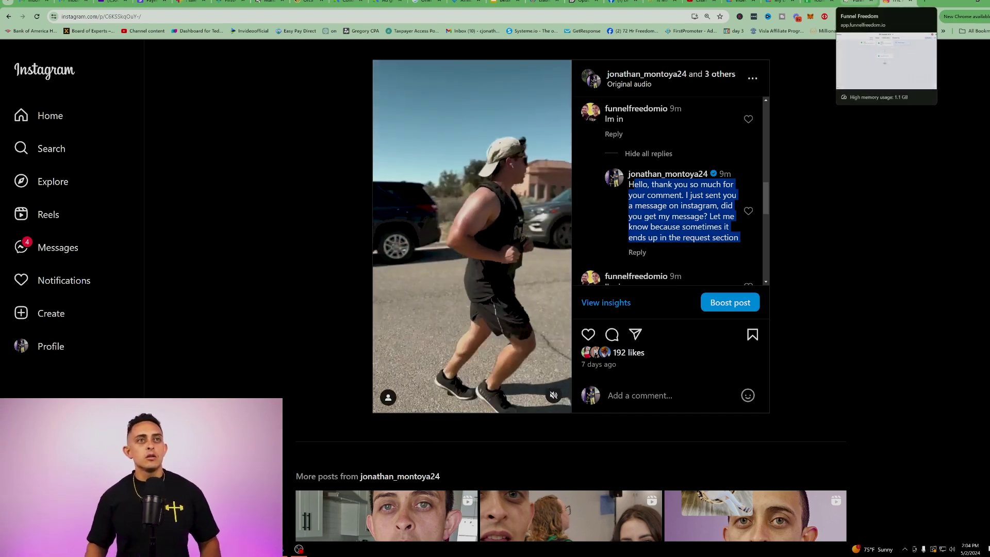
# Return to the Funnel Freedom workflow and add an Instagram DM action after Respond On Comment.
pyautogui.click(851, 2)
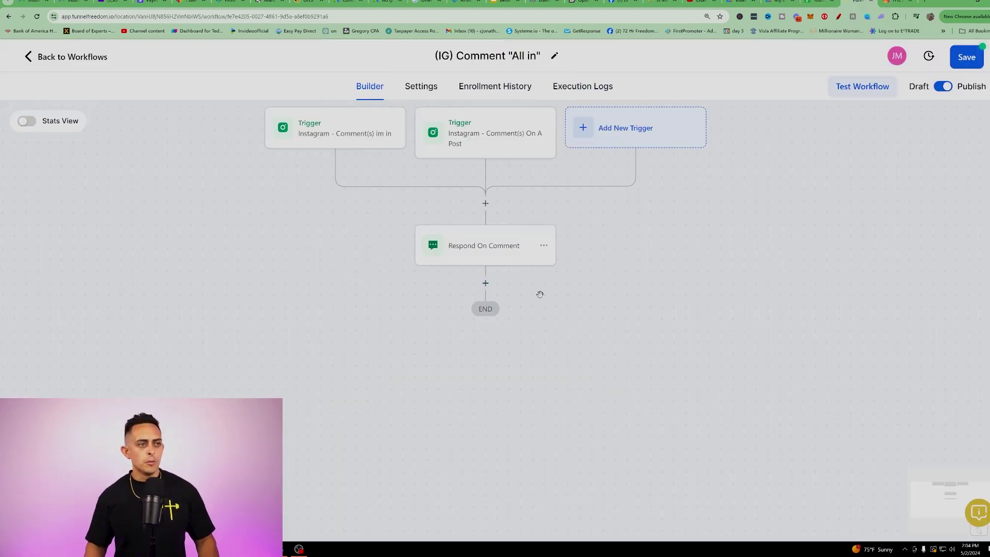
pyautogui.click(485, 282)
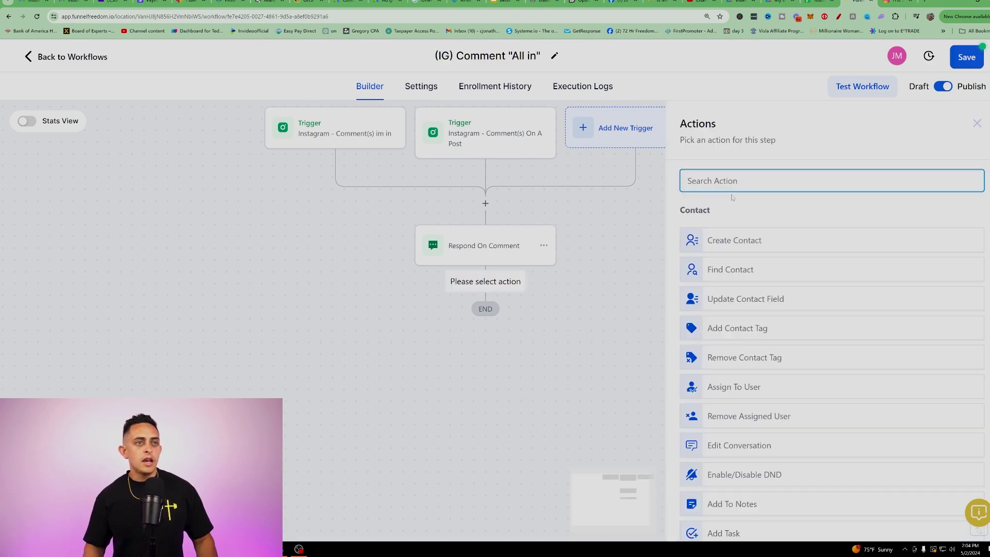
pyautogui.write('dm')
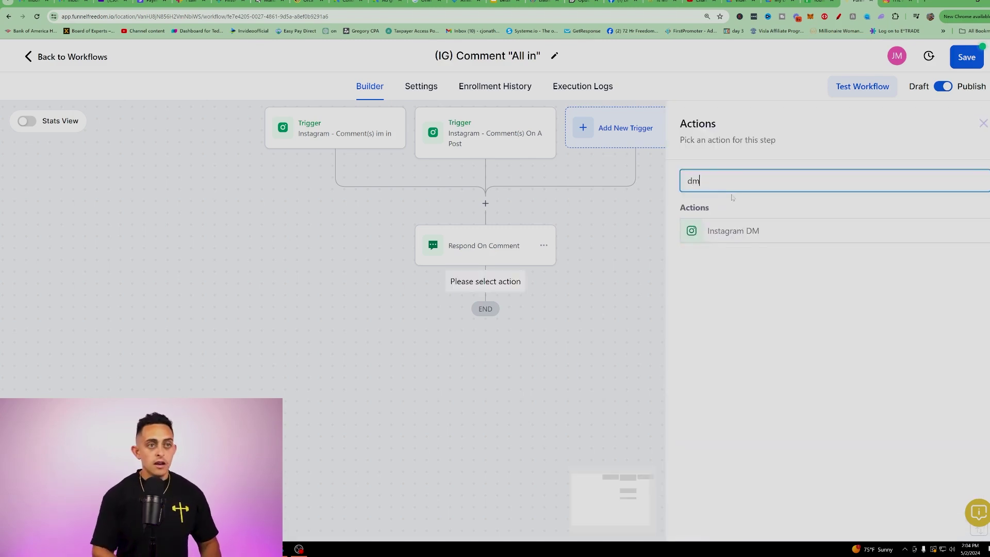
pyautogui.click(711, 239)
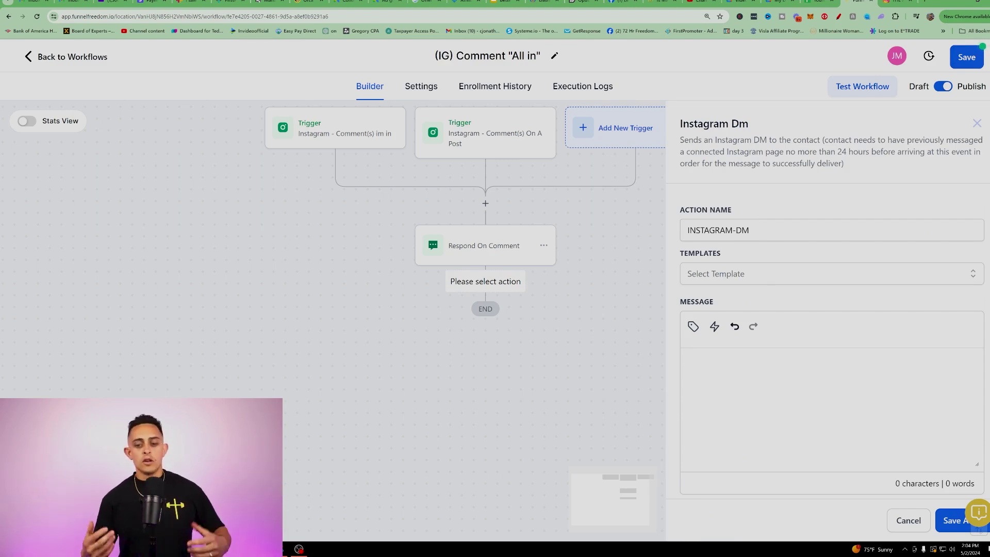
# Write the DM "Thank you so much." and "here is the course you requested:" with the owner's website address, and save the action and workflow.
pyautogui.write('Th')
pyautogui.write('u so wit')
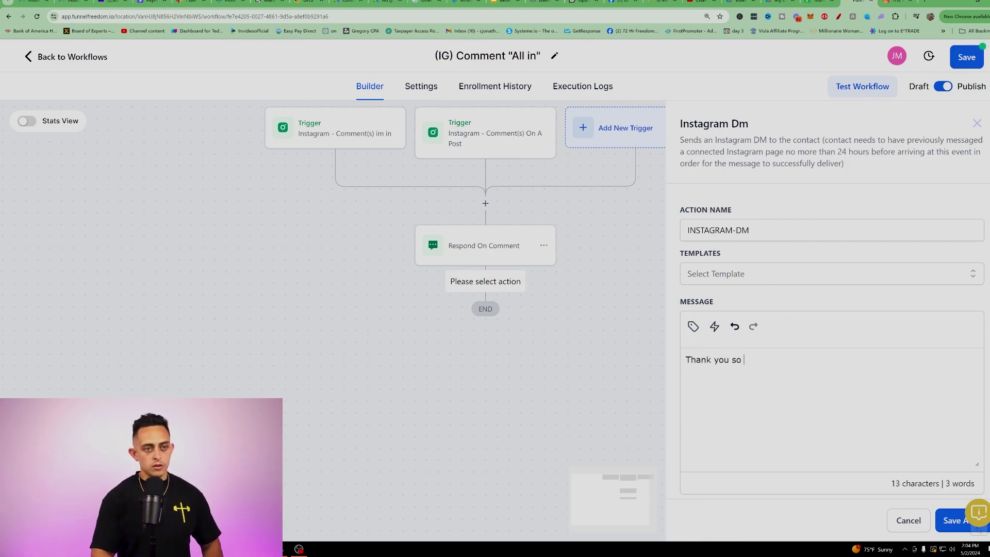
pyautogui.press('BackSpace')
pyautogui.press('BackSpace')
pyautogui.press('BackSpace')
pyautogui.write('much.')
pyautogui.press('Return')
pyautogui.press('Return')
pyautogui.write('here is the ')
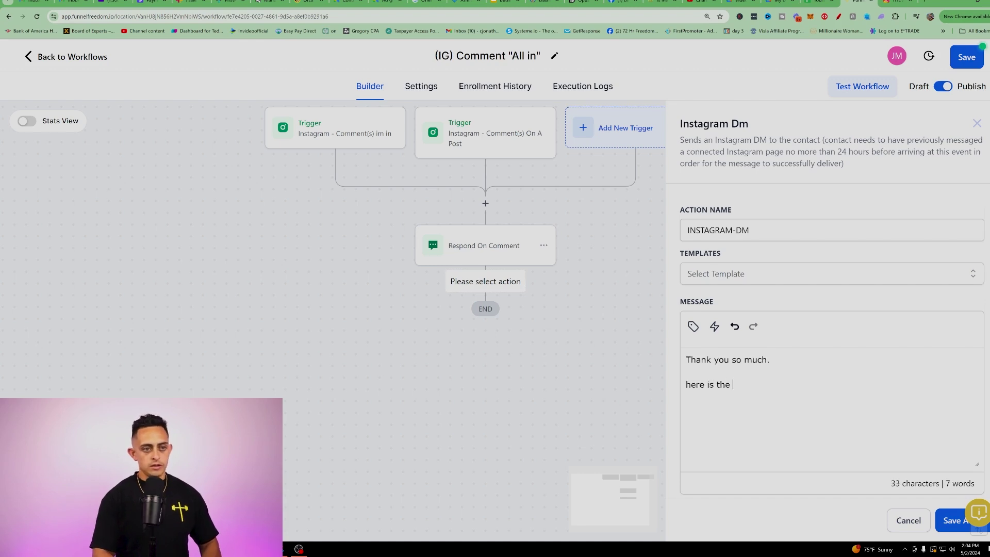
pyautogui.write('course you r')
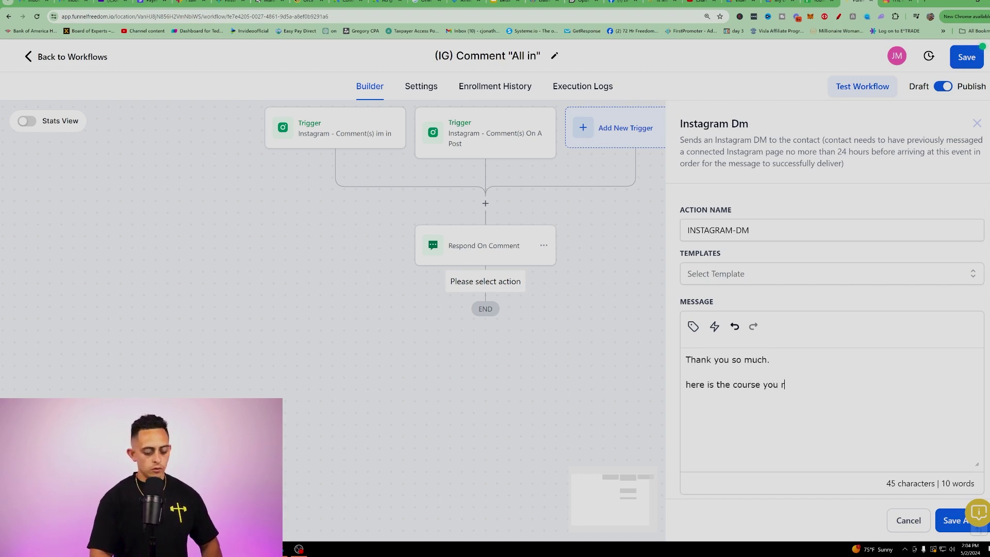
pyautogui.write('equested: www.jona')
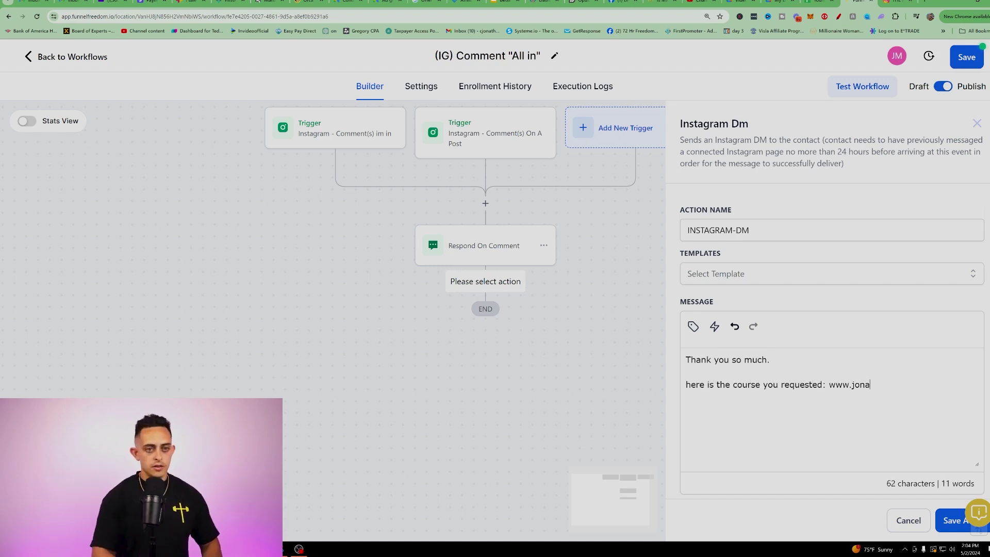
pyautogui.write('thanmontoya')
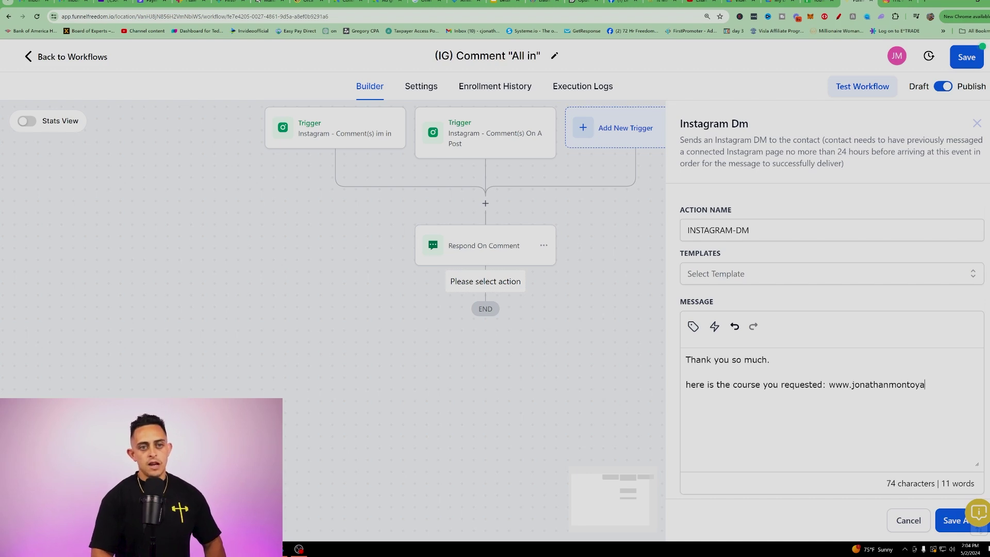
pyautogui.write('lioe.com')
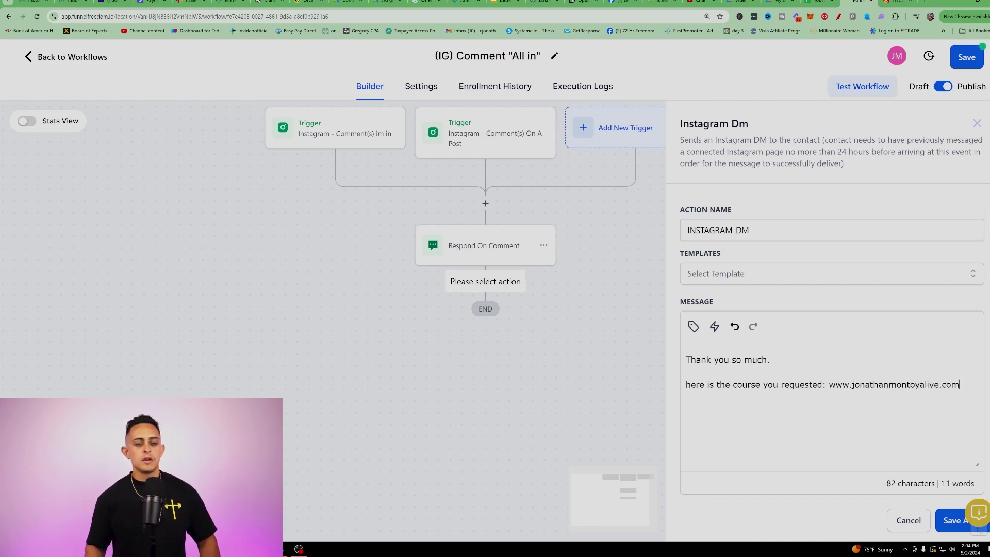
pyautogui.click(951, 520)
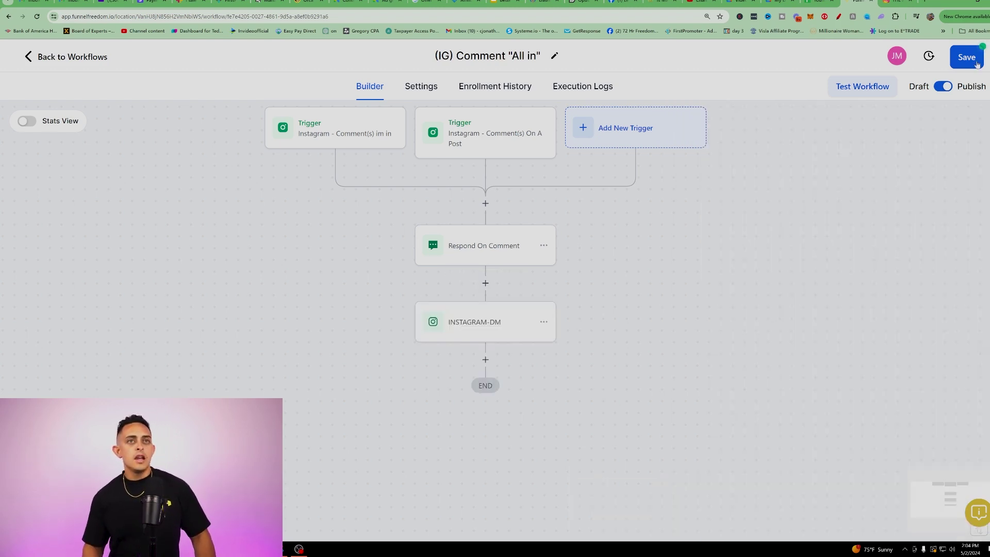
pyautogui.click(975, 58)
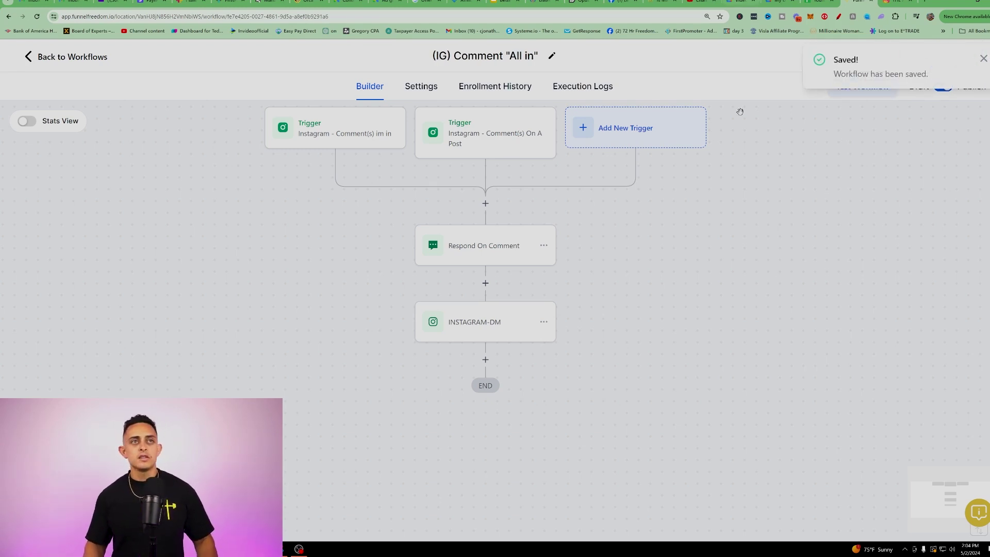
# Check the challenge message in the Funnel Freedom Instagram conversation and the workflow's execution logs.
pyautogui.moveTo(883, 6)
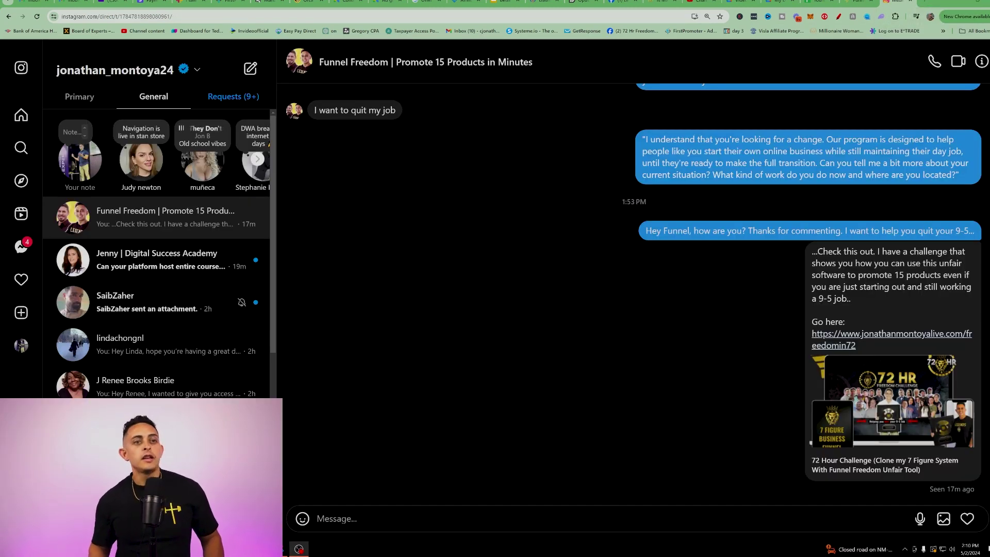
pyautogui.moveTo(813, 251); pyautogui.dragTo(922, 339)
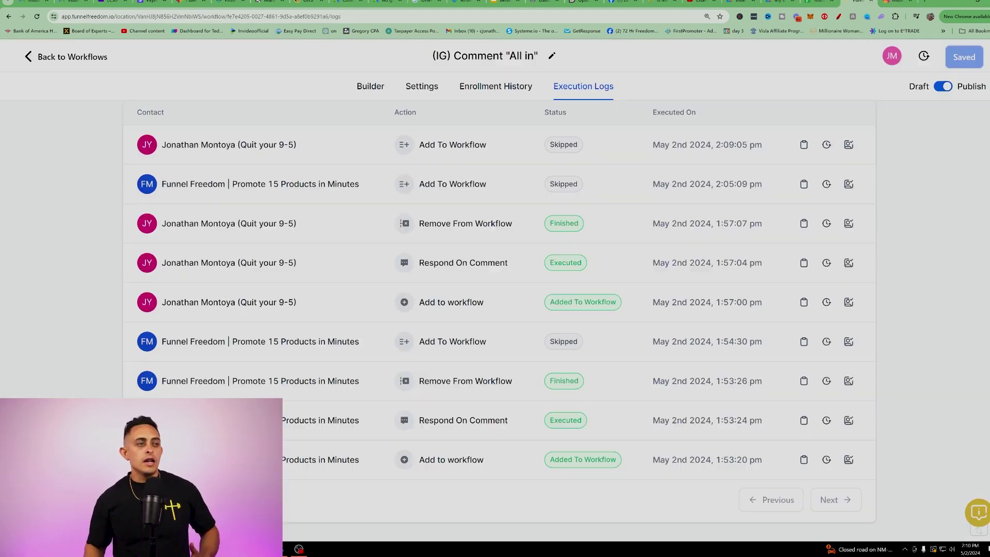
pyautogui.click(856, 3)
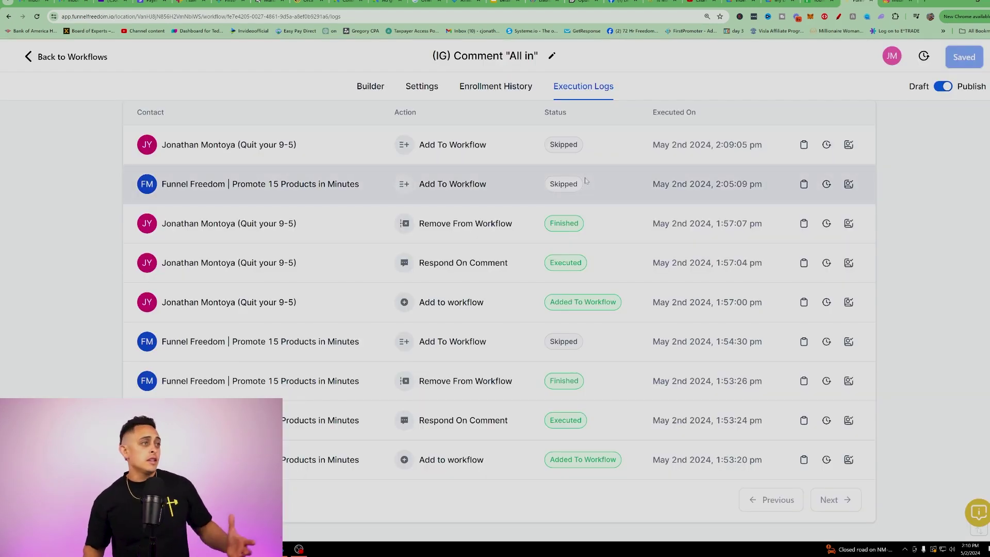
# Review the Respond On Comment replies and the Instagram DM action's message and 24-hour delivery condition in the workflow builder.
pyautogui.click(382, 91)
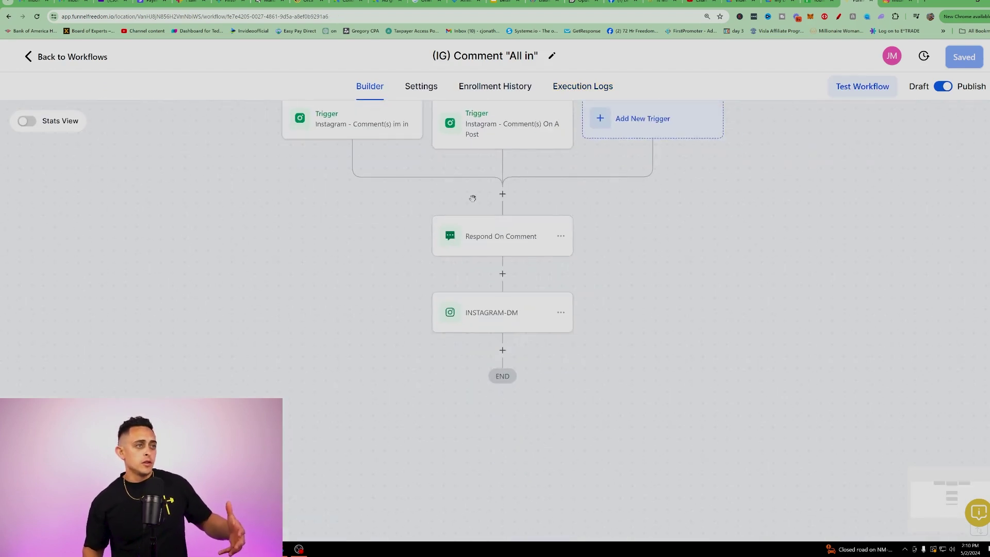
pyautogui.click(463, 259)
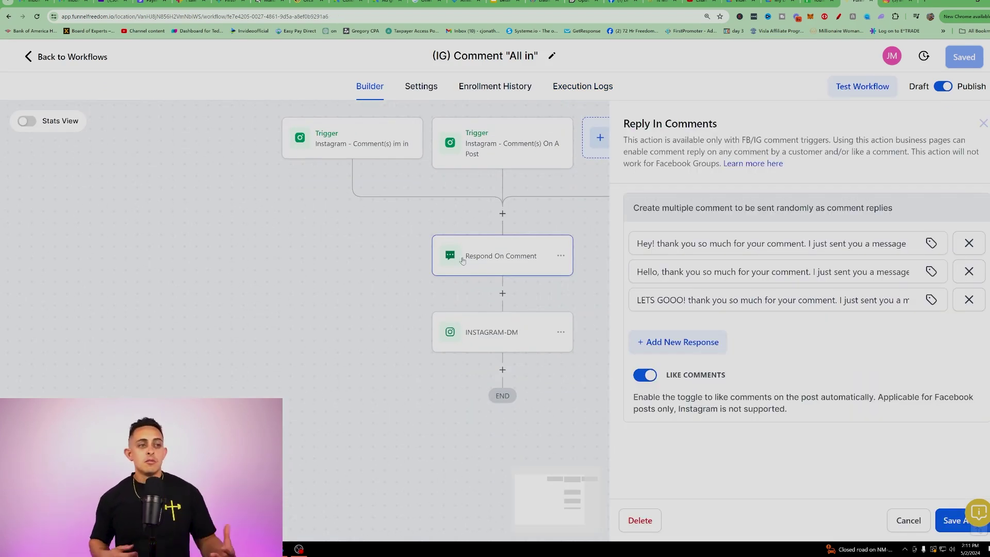
pyautogui.click(492, 331)
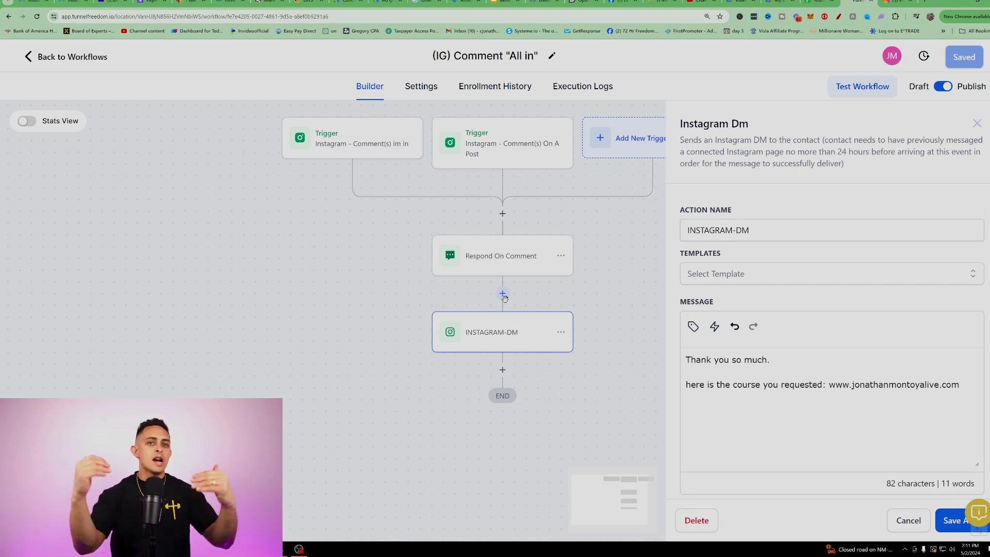
pyautogui.moveTo(826, 152); pyautogui.dragTo(947, 170)
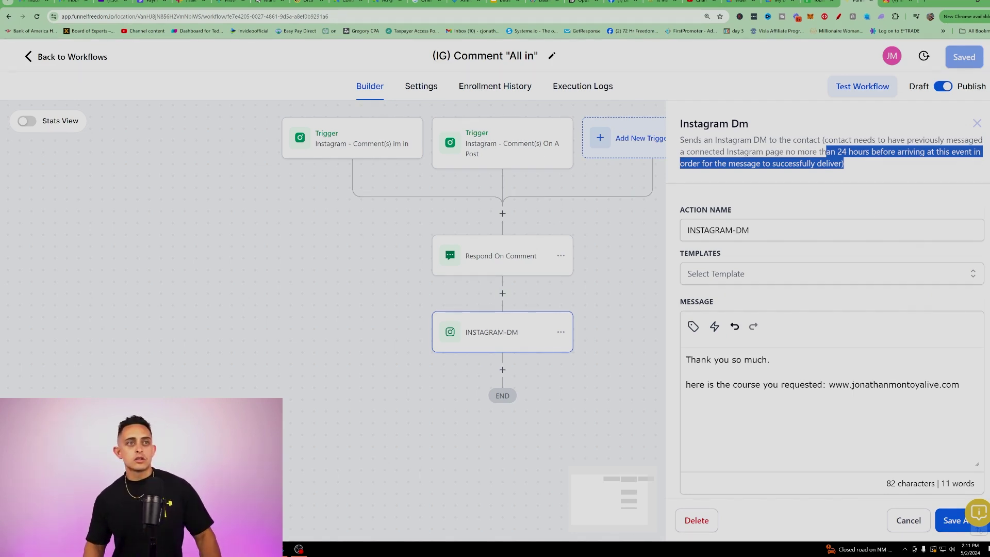
pyautogui.click(908, 520)
# Add a Wait action with a 30-minute time delay after the Instagram DM and save it.
pyautogui.click(502, 369)
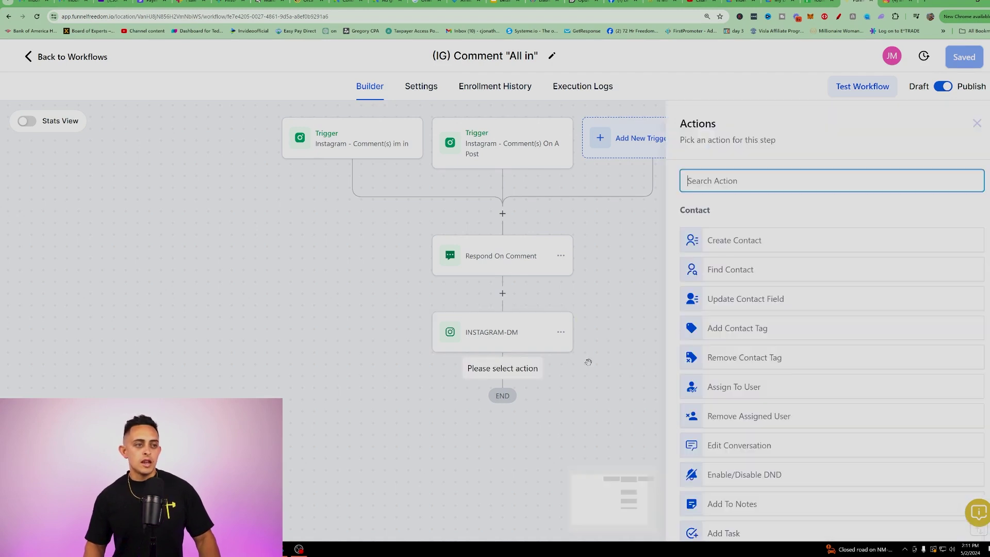
pyautogui.write('wait')
pyautogui.click(727, 231)
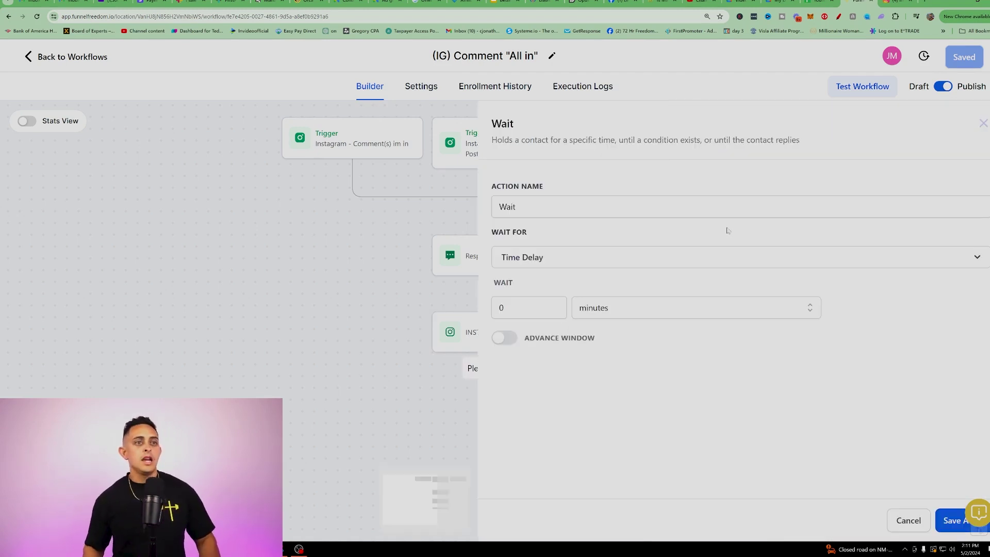
pyautogui.click(563, 301)
pyautogui.hotkey('ctrl', 'a')
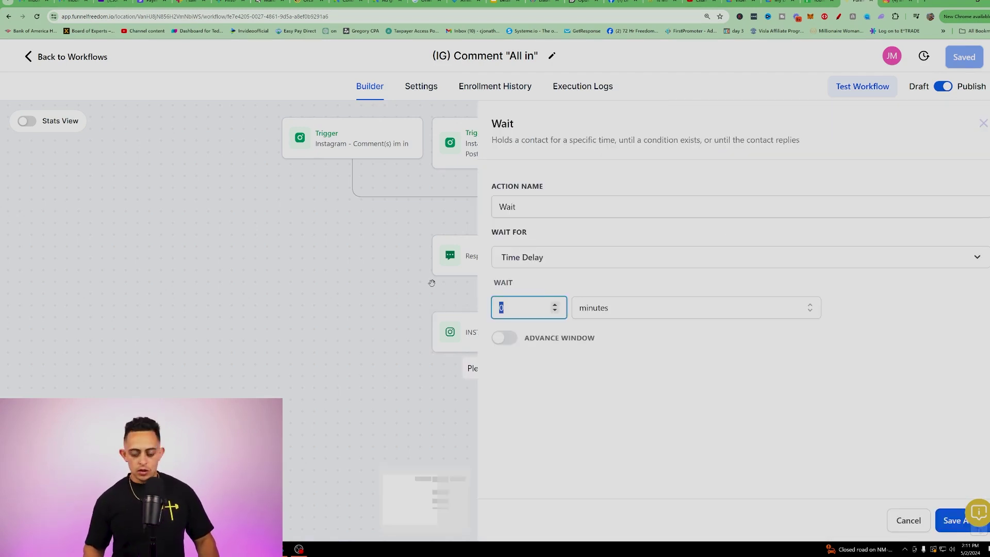
pyautogui.write('30')
pyautogui.press('Return')
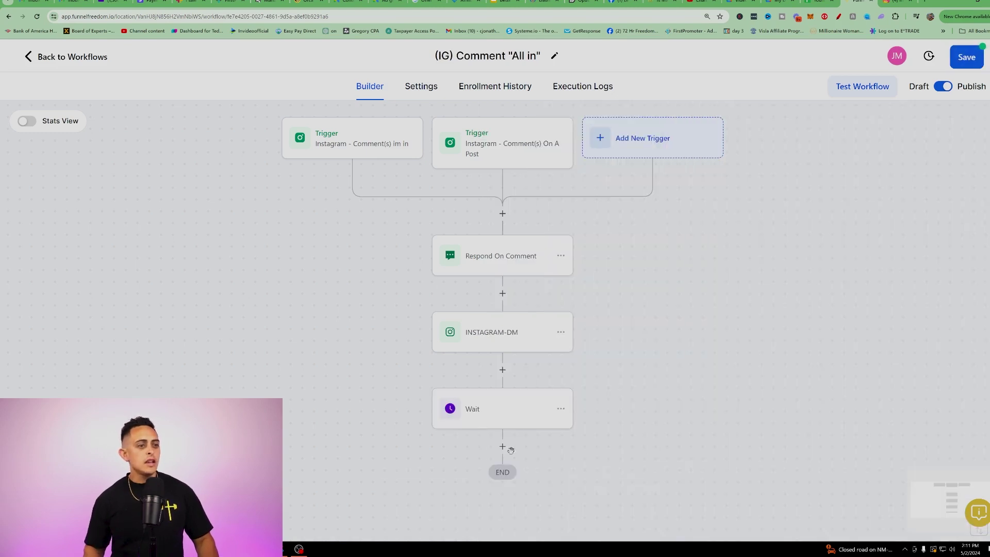
# Add a second Instagram DM after the Wait with the message "Hello did you get access to my training ?" and save it.
pyautogui.click(502, 446)
pyautogui.write('dm')
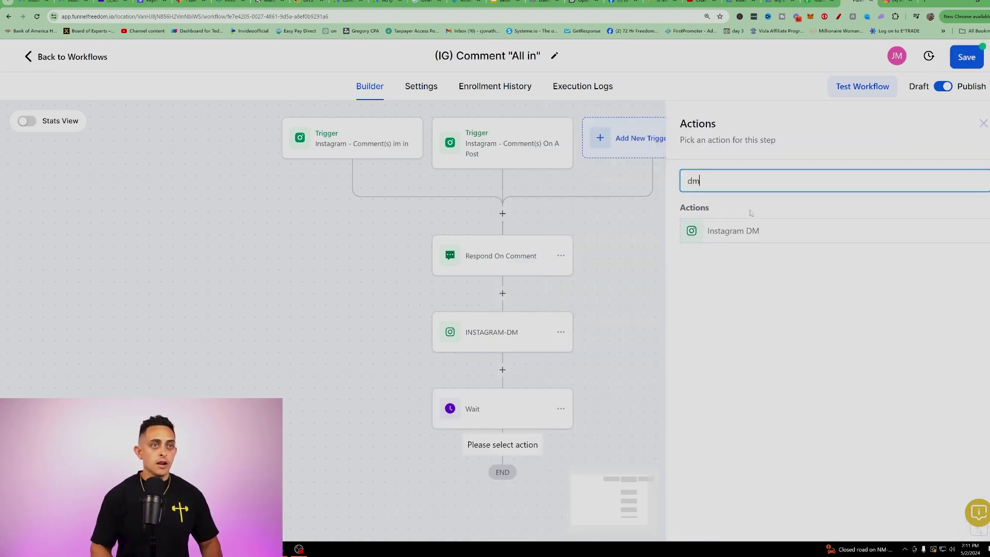
pyautogui.click(718, 227)
pyautogui.write('H')
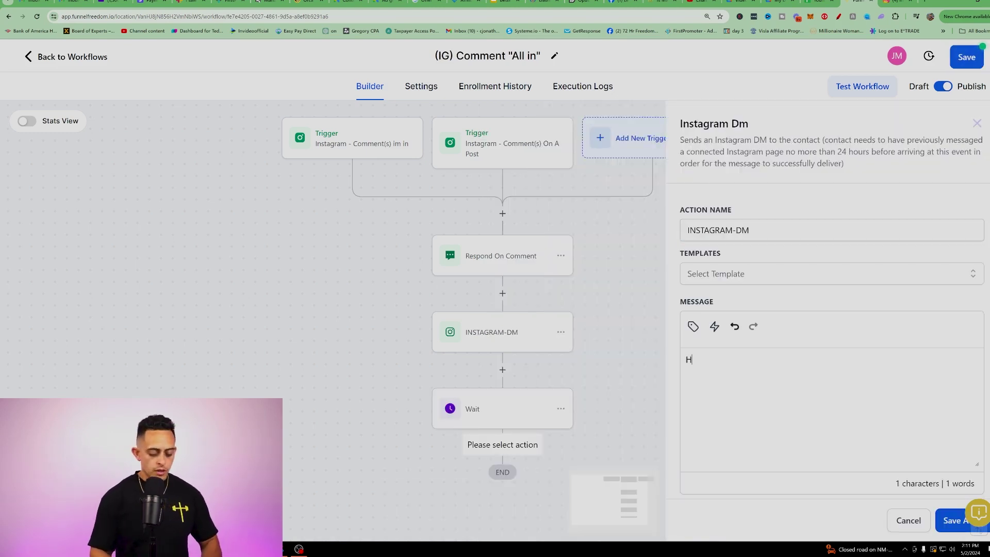
pyautogui.write('ello did you get acces')
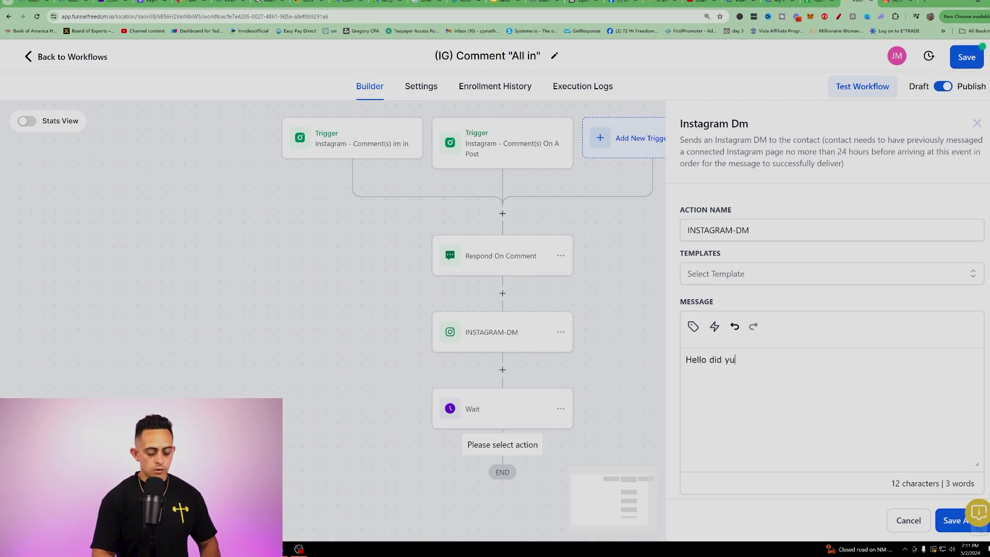
pyautogui.write('s to ')
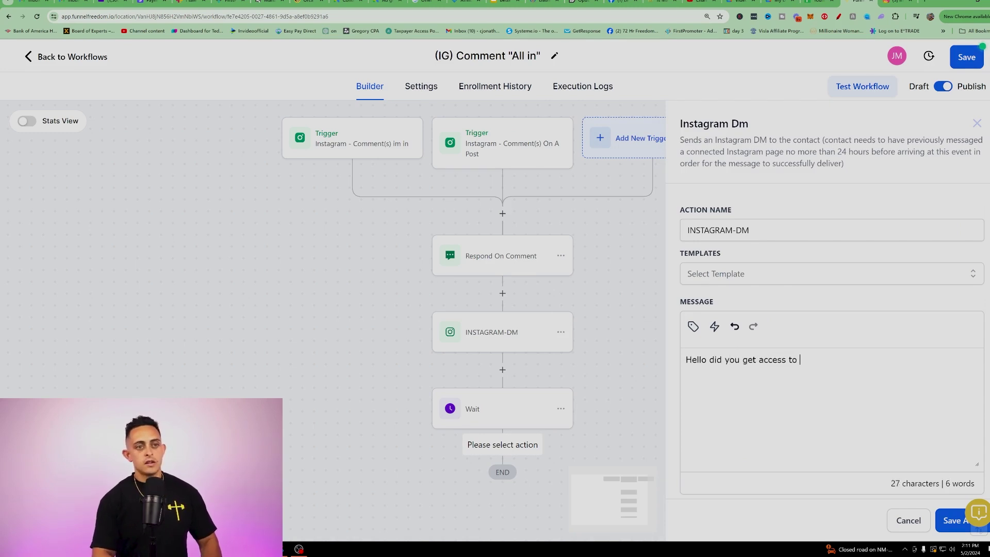
pyautogui.write('my training ?')
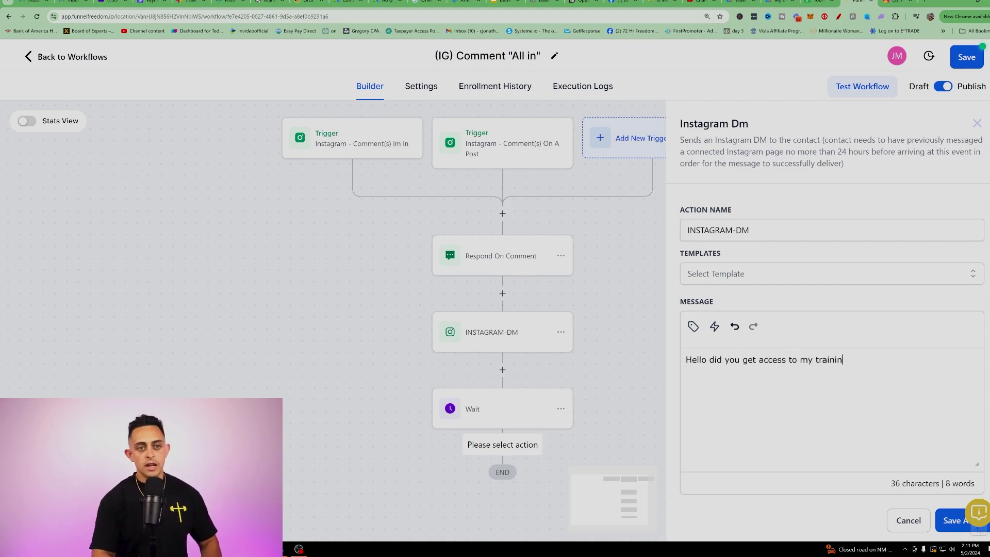
pyautogui.click(939, 525)
# Try to add another Wait action after the second Instagram DM without setting a delay, and save the workflow.
pyautogui.scroll(-1, 611, 385)
pyautogui.scroll(-1, 611, 385)
pyautogui.click(502, 423)
pyautogui.write('wait')
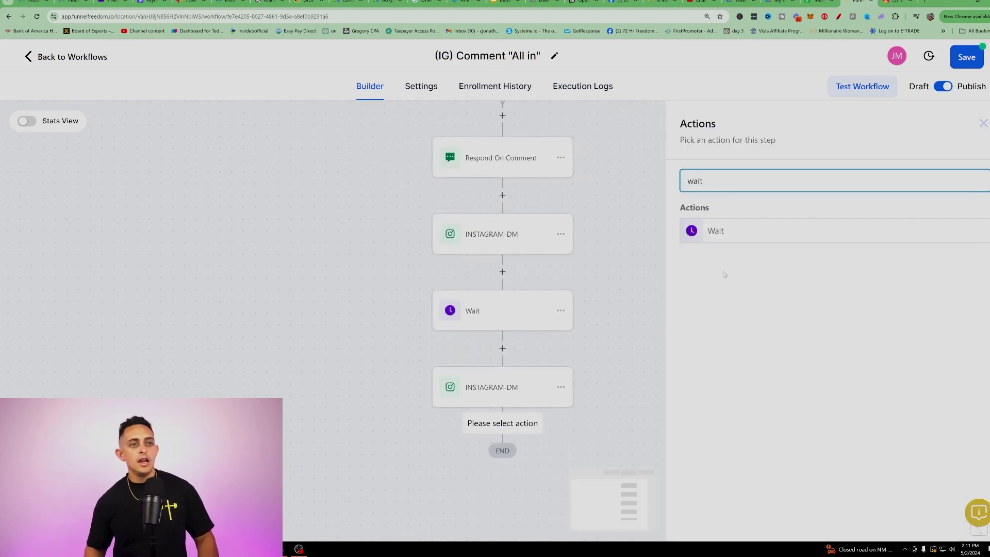
pyautogui.click(724, 235)
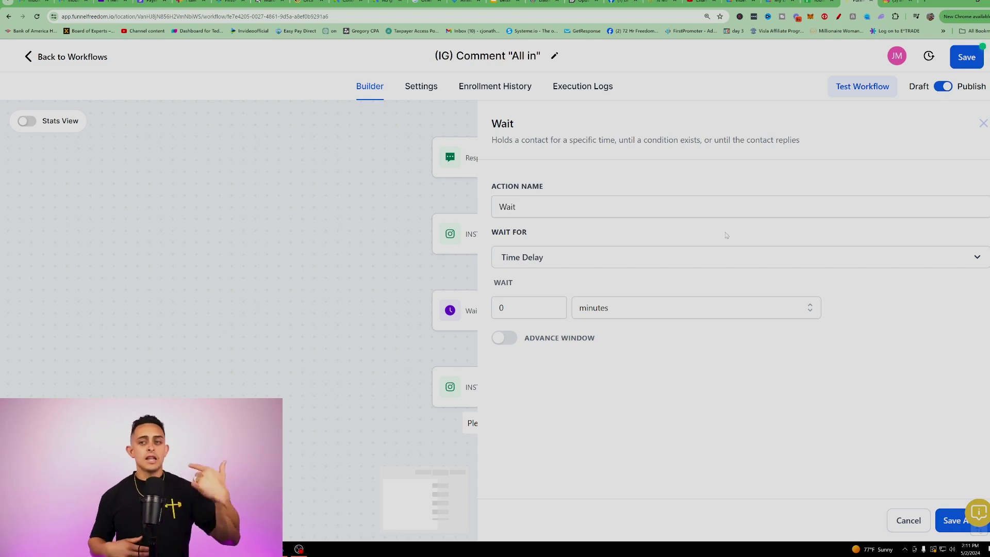
pyautogui.click(949, 522)
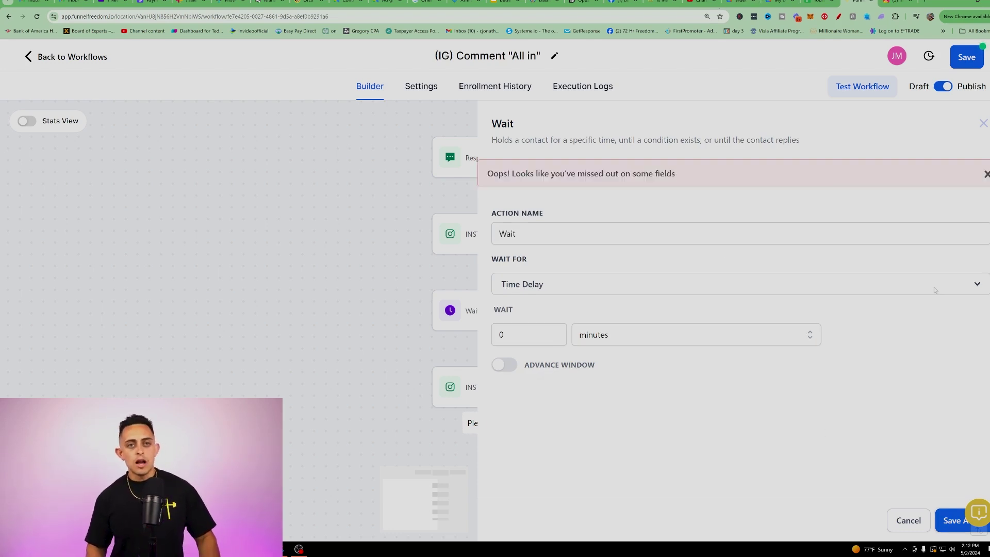
pyautogui.click(971, 61)
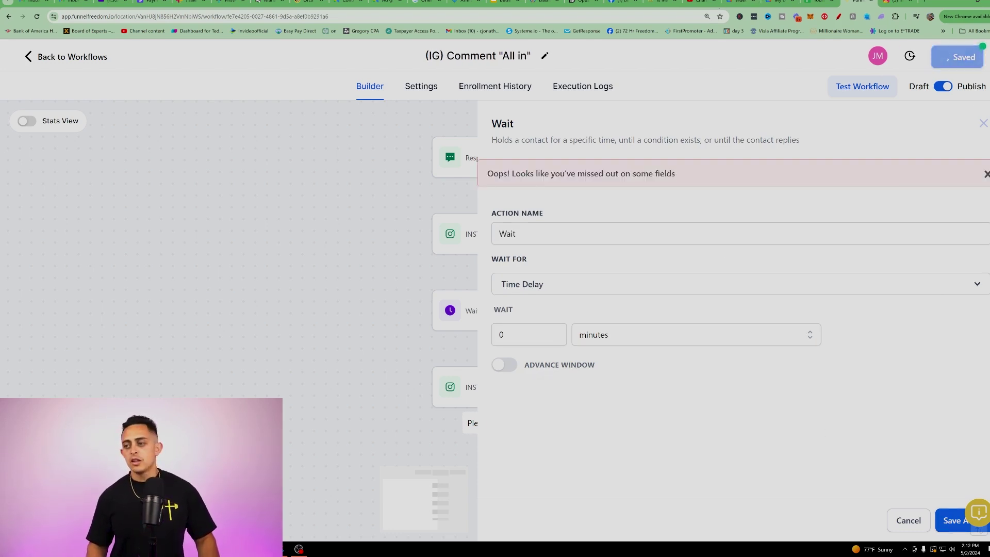